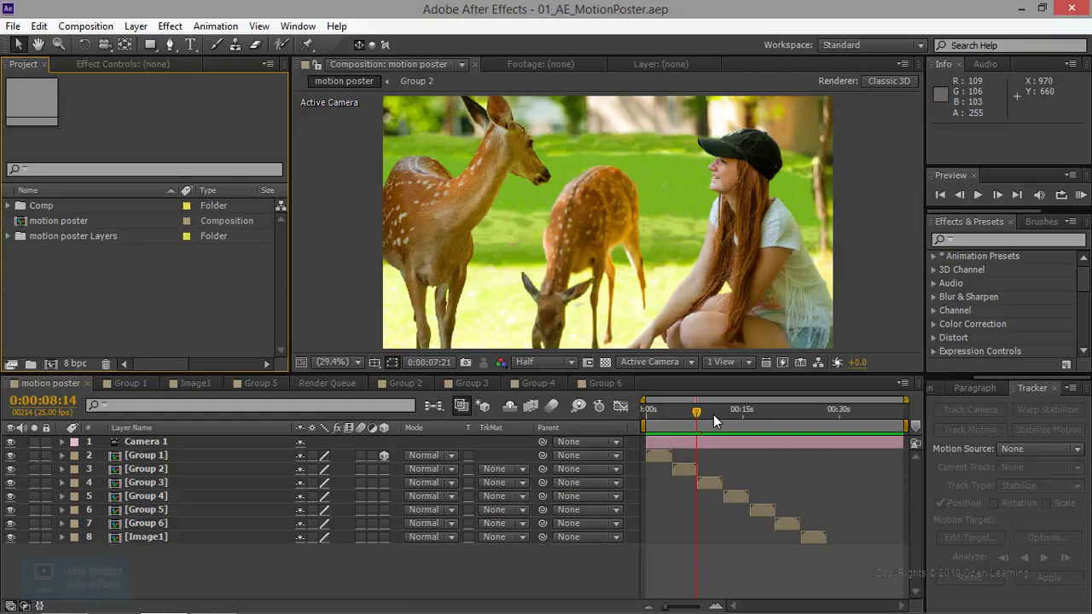
Scrub through the motion poster's groups, then open the Group 4 precomp.
left_click_drag(713, 414, 731, 426)
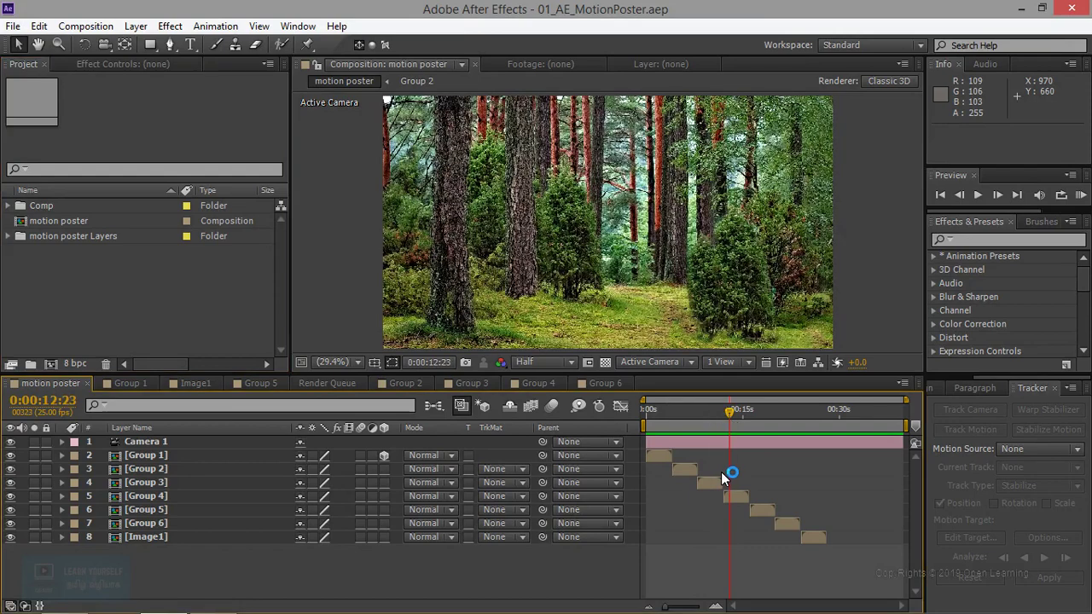
double_click(149, 496)
Add a default 50mm Camera 1 to Group 4, accepting the 2D-layer warning.
left_click(154, 441)
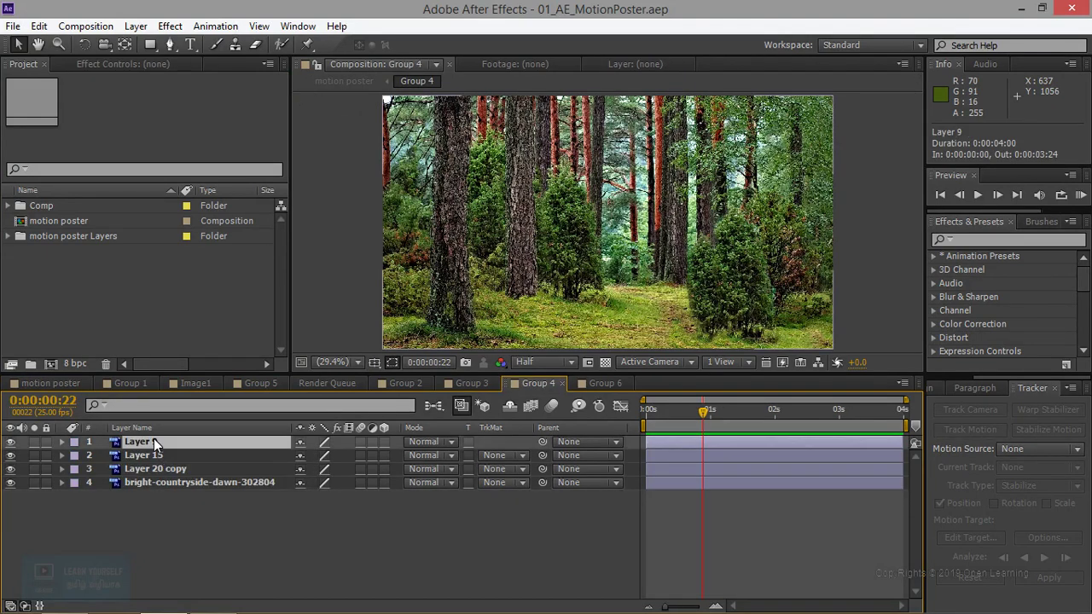
left_click(11, 442)
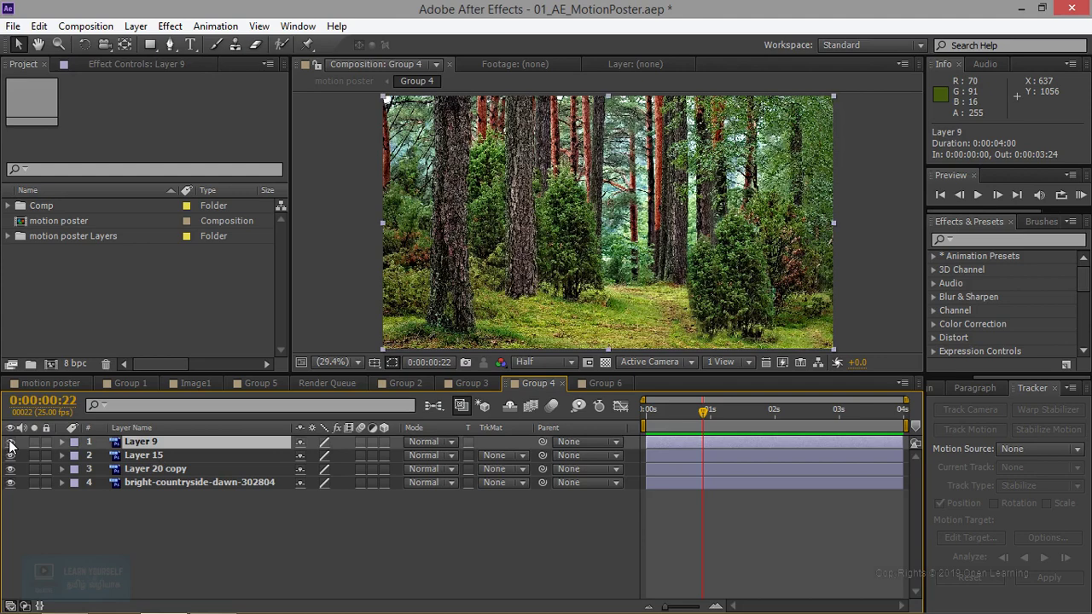
left_click(160, 557)
left_click(85, 25)
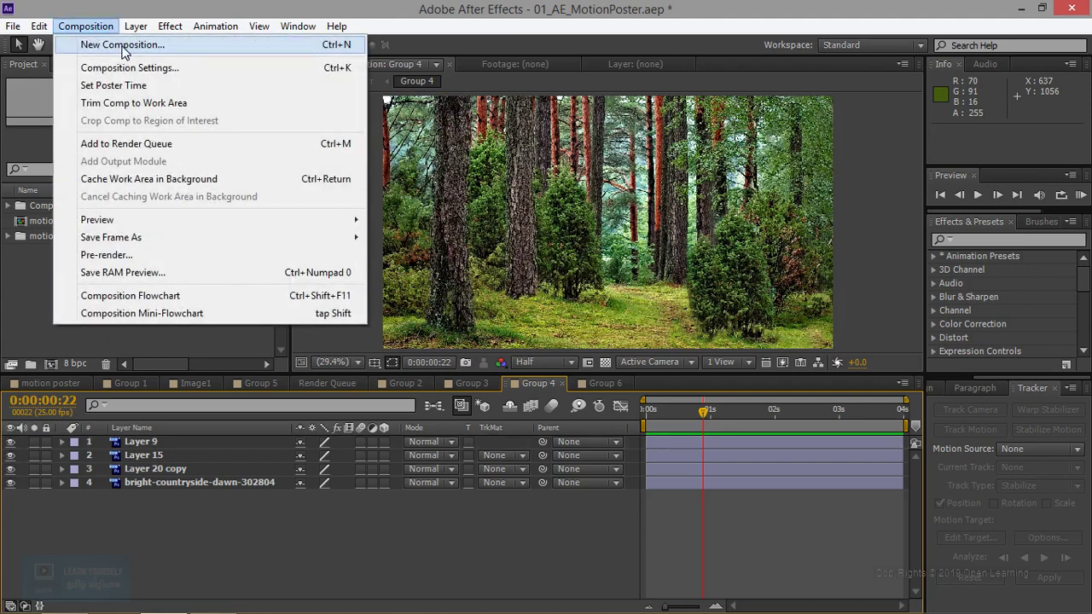
mouse_move(136, 26)
mouse_move(175, 43)
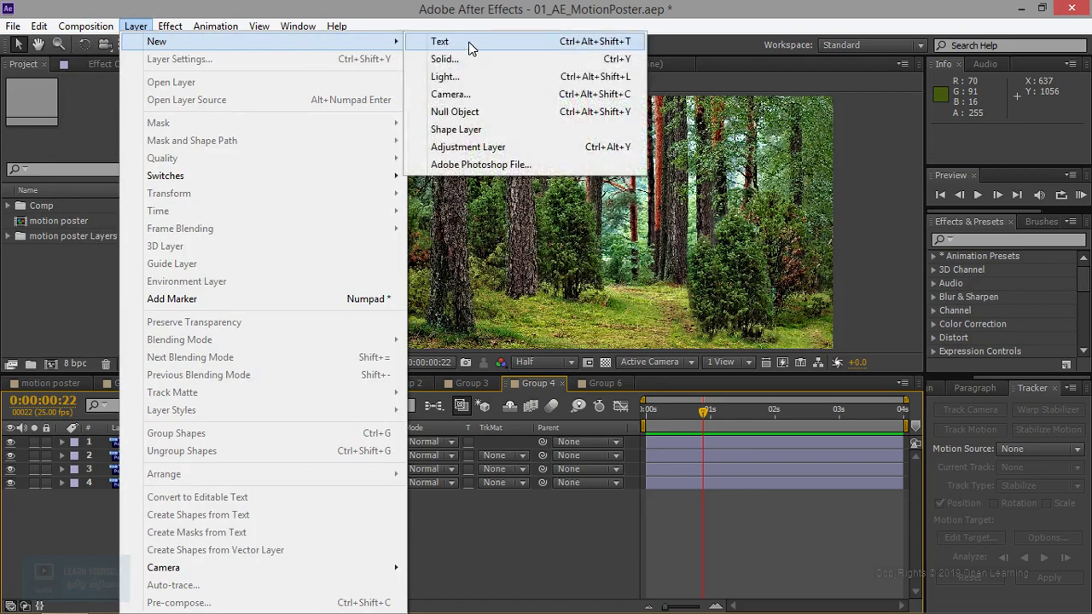
left_click(472, 90)
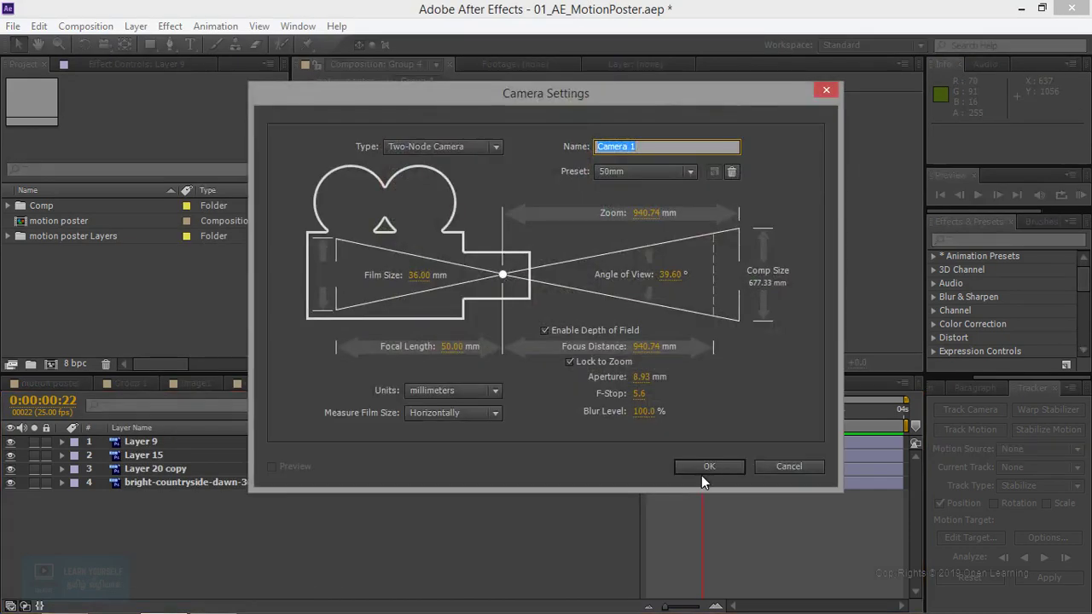
left_click(703, 468)
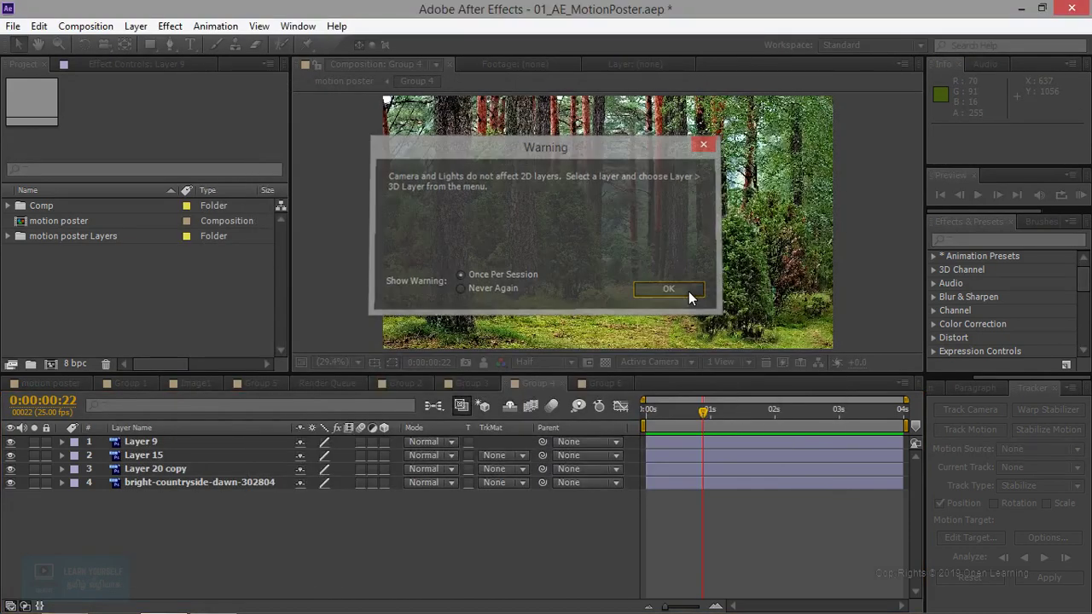
left_click(686, 291)
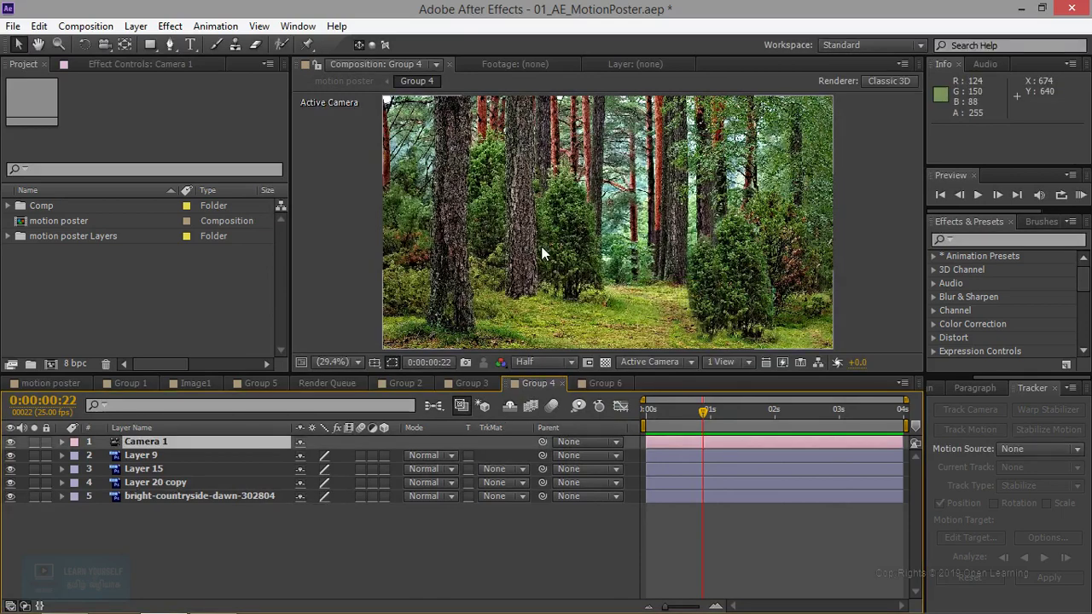
Use 2 Views - Horizontal, make the four image layers 3D, and move Layer 9 to Z -138.
left_click(738, 365)
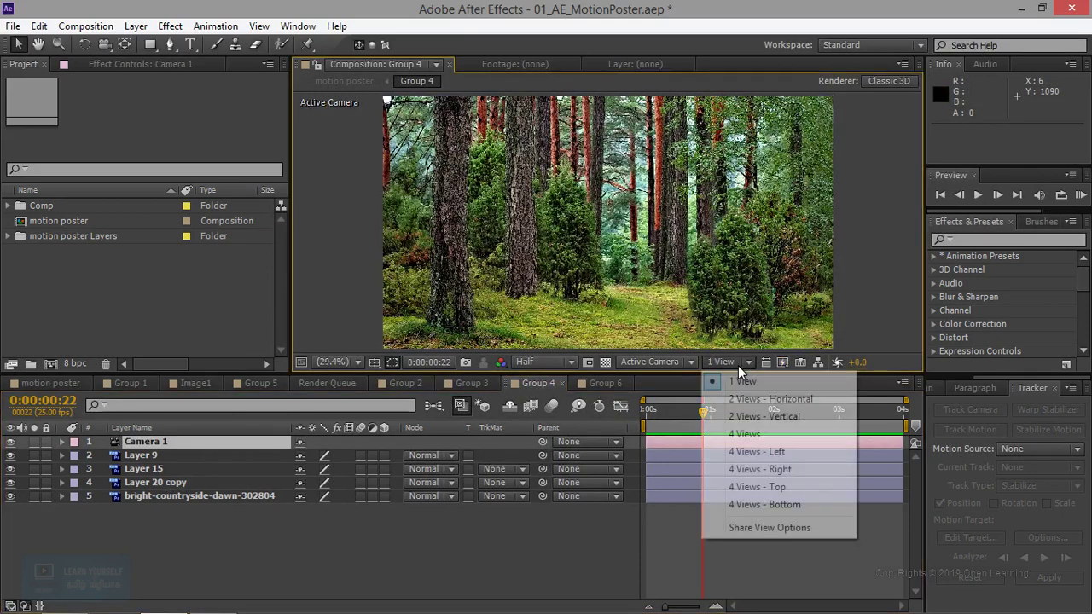
left_click(751, 397)
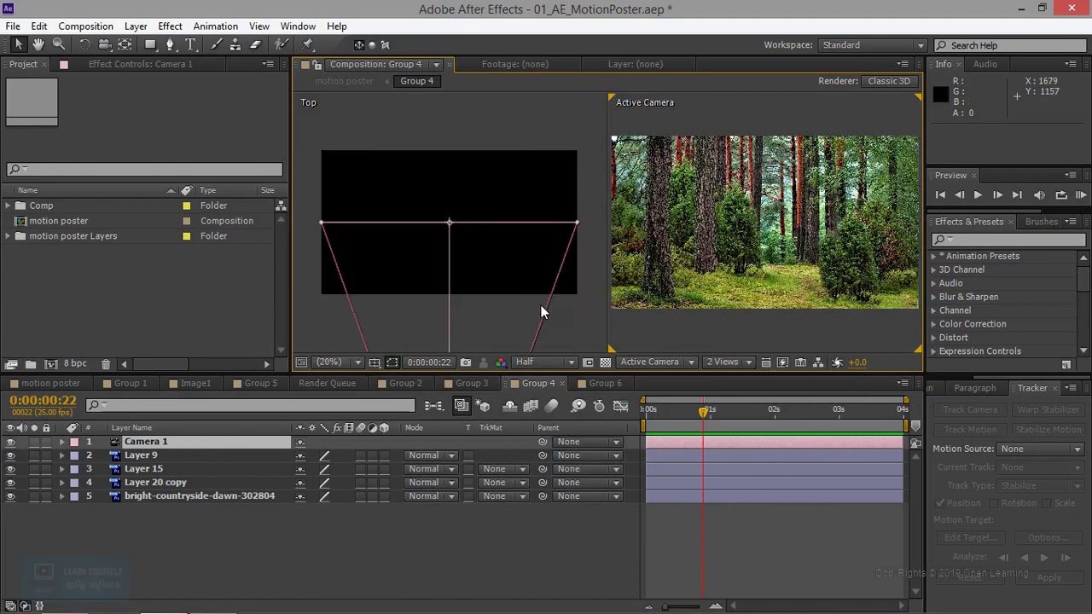
left_click(128, 455)
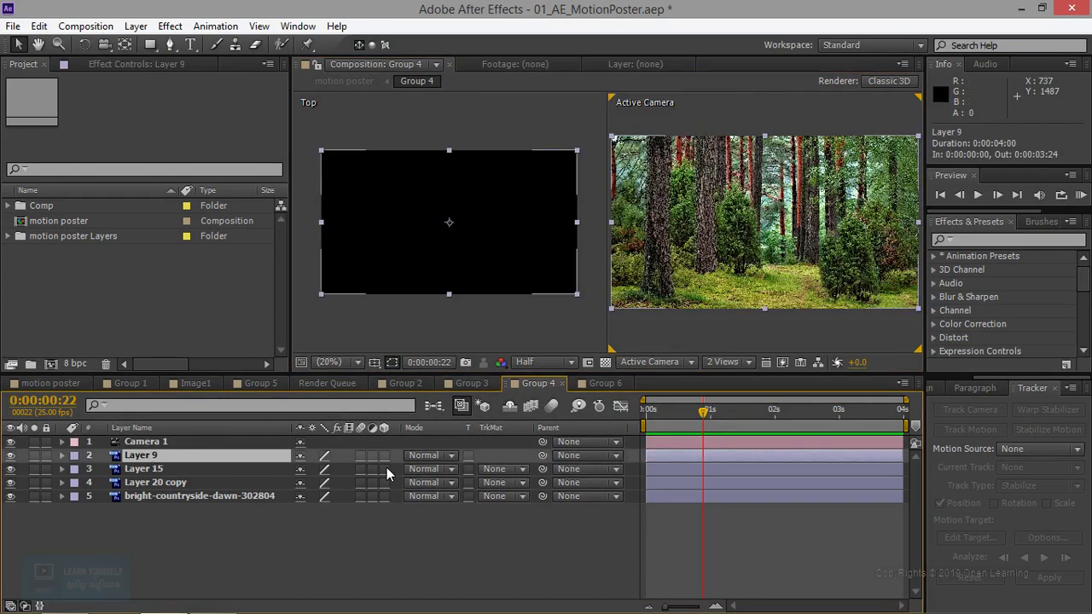
left_click_drag(385, 457, 385, 501)
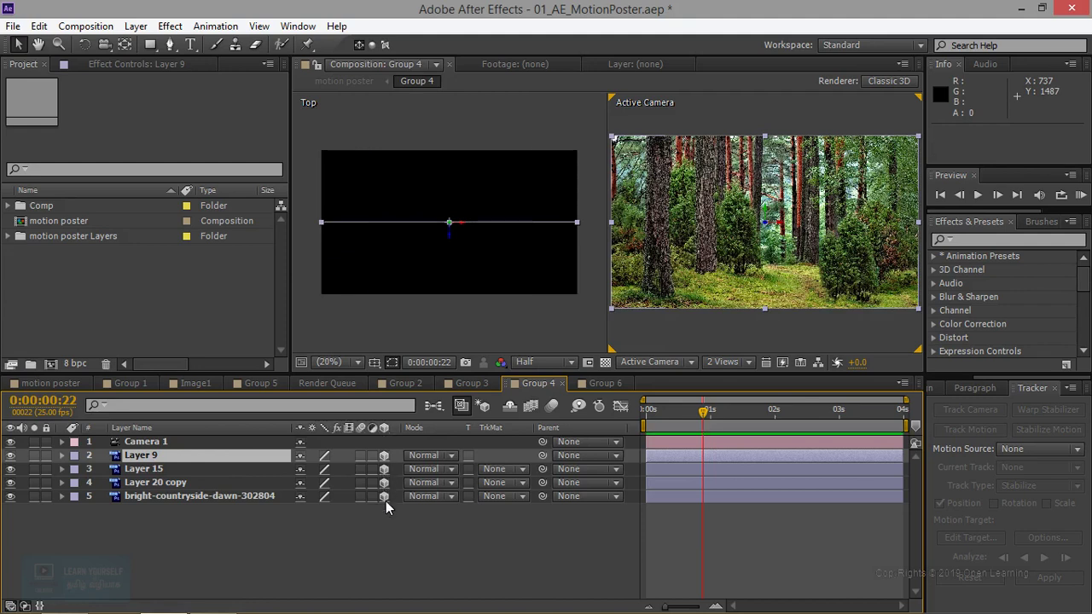
mouse_move(449, 232)
left_mouse_down()
mouse_move(449, 264)
mouse_move(449, 240)
left_mouse_up()
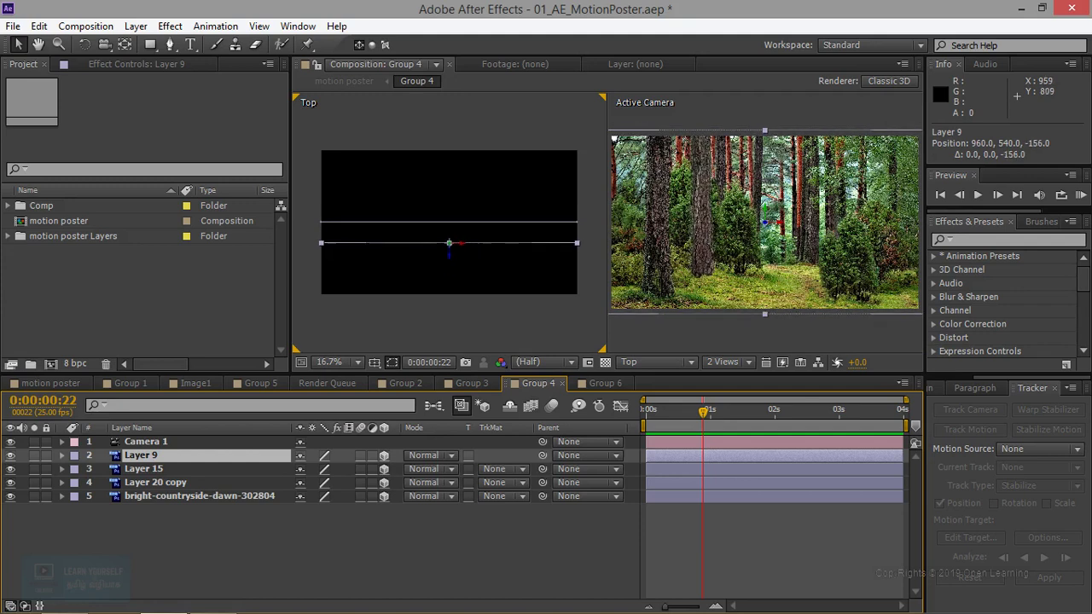
Push Layer 15 back in depth and bring Layer 20 copy forward to Z 114.
left_click(175, 469)
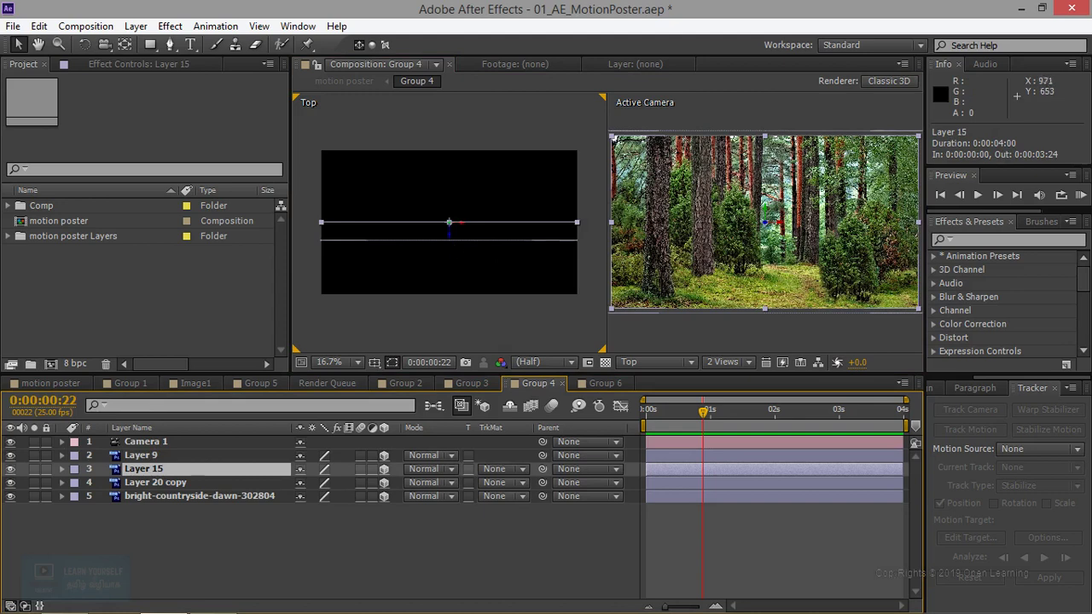
left_click_drag(449, 230, 449, 255)
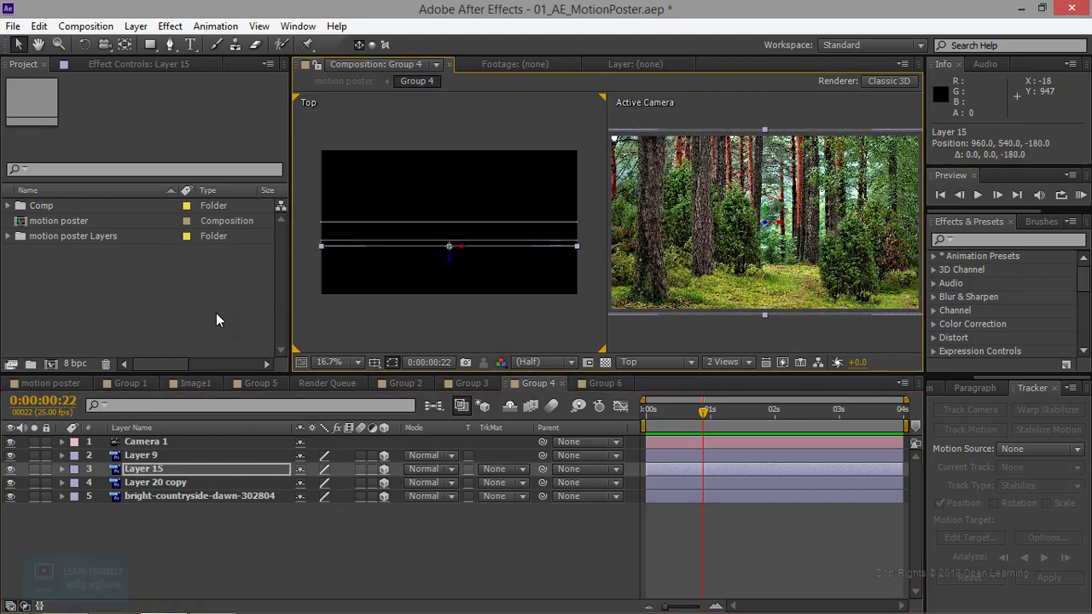
left_click(161, 482)
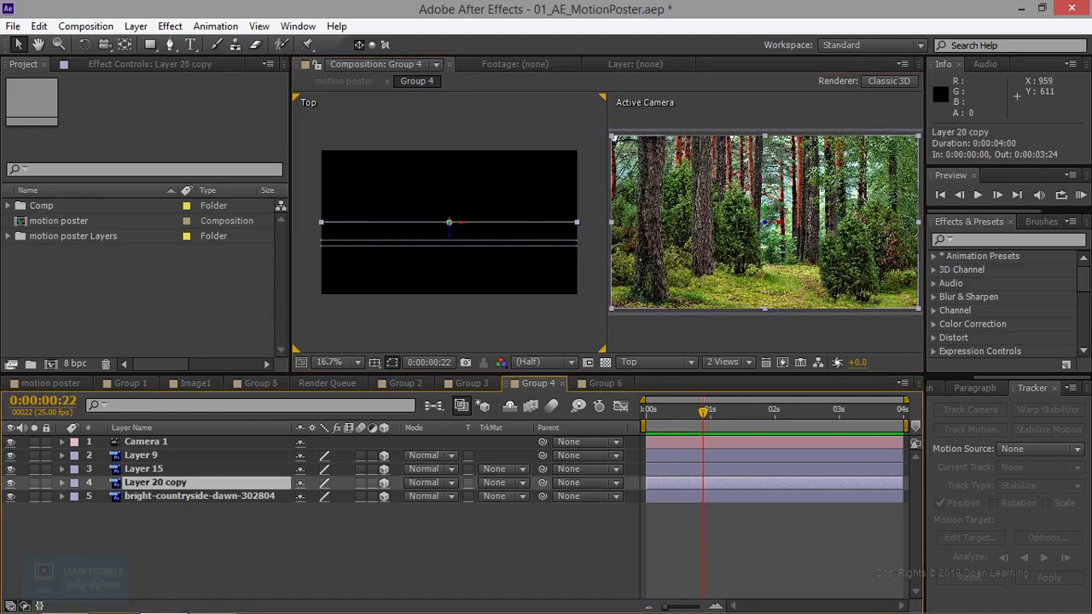
left_click_drag(448, 222, 452, 207)
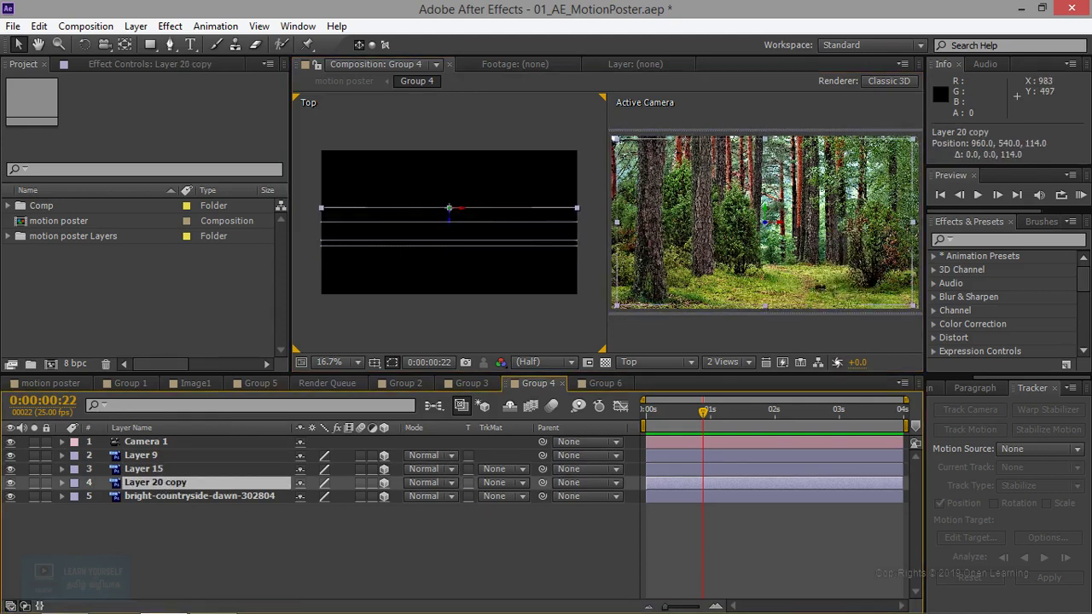
Set Layer 20 copy's Scale to 108%.
key("s")
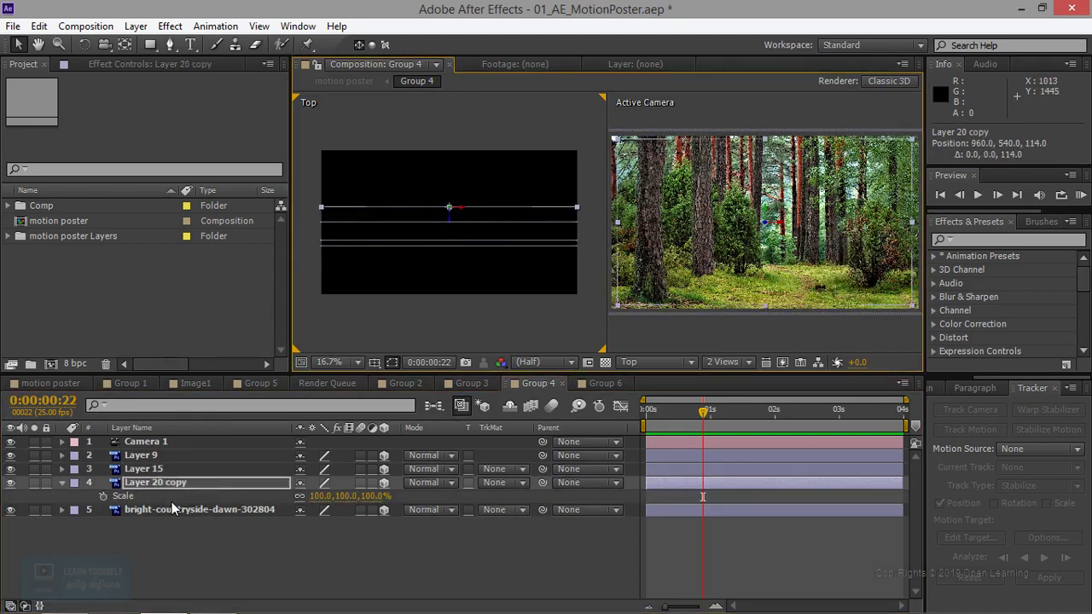
key("alt+shift+s")
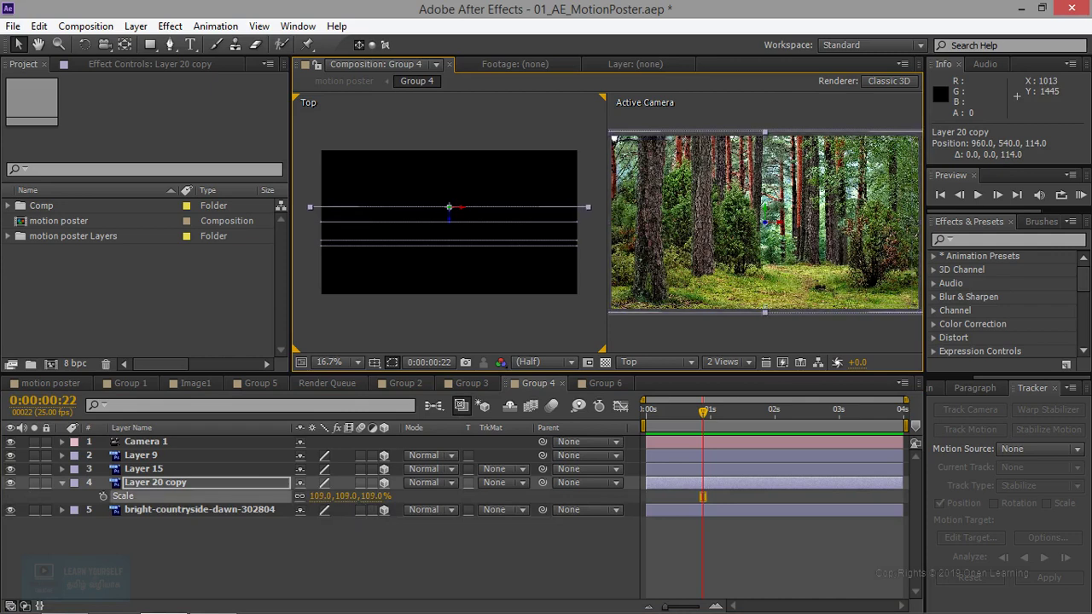
left_click_drag(320, 496, 366, 471)
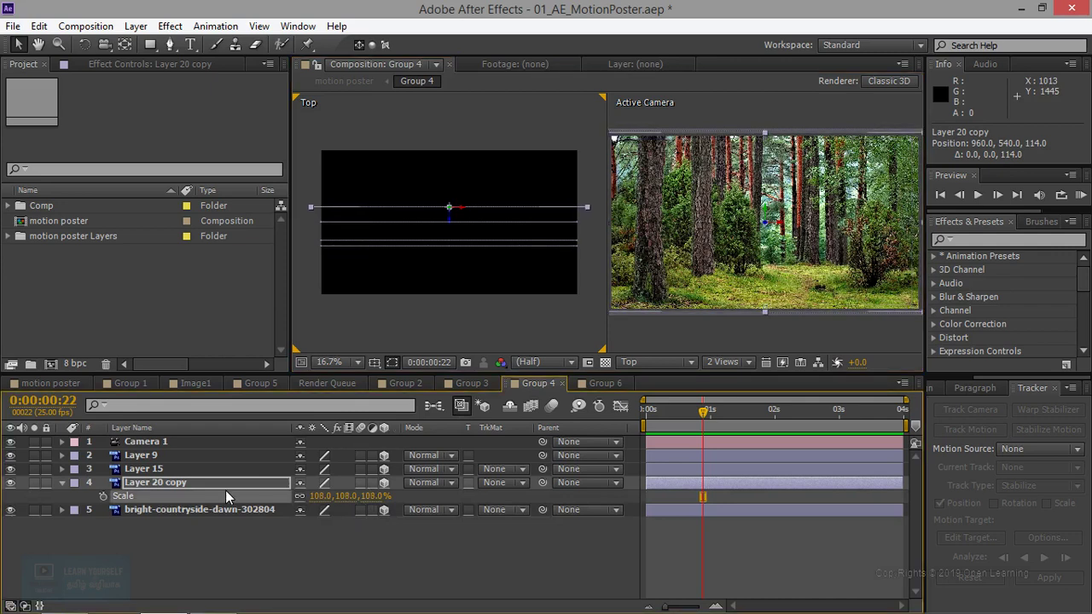
Nudge the countryside background slightly back and bring Layer 9 forward to Z -102.
left_click(84, 514)
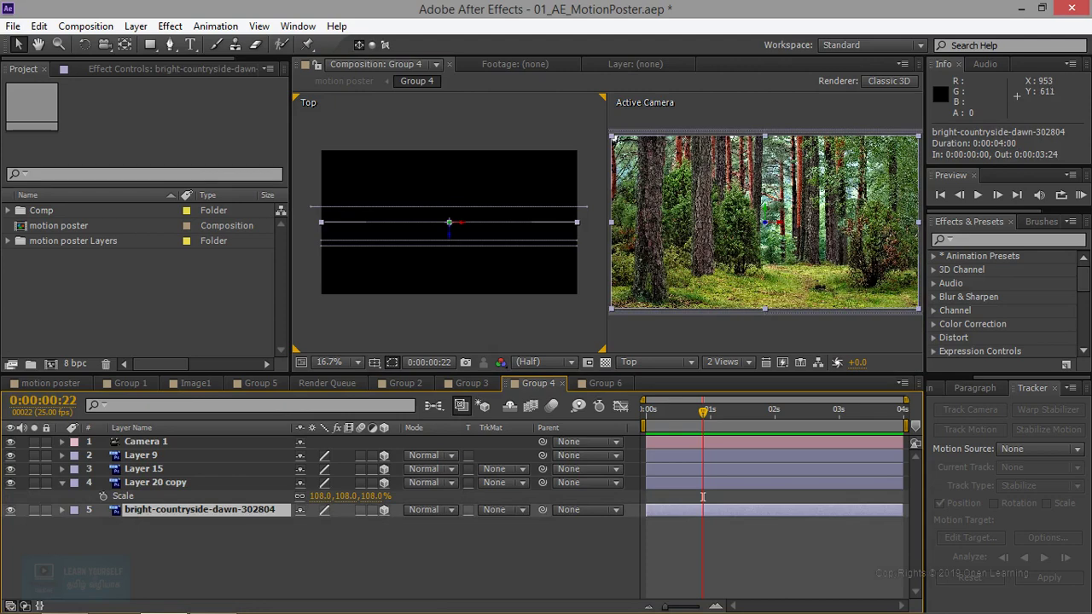
left_click_drag(533, 223, 533, 236)
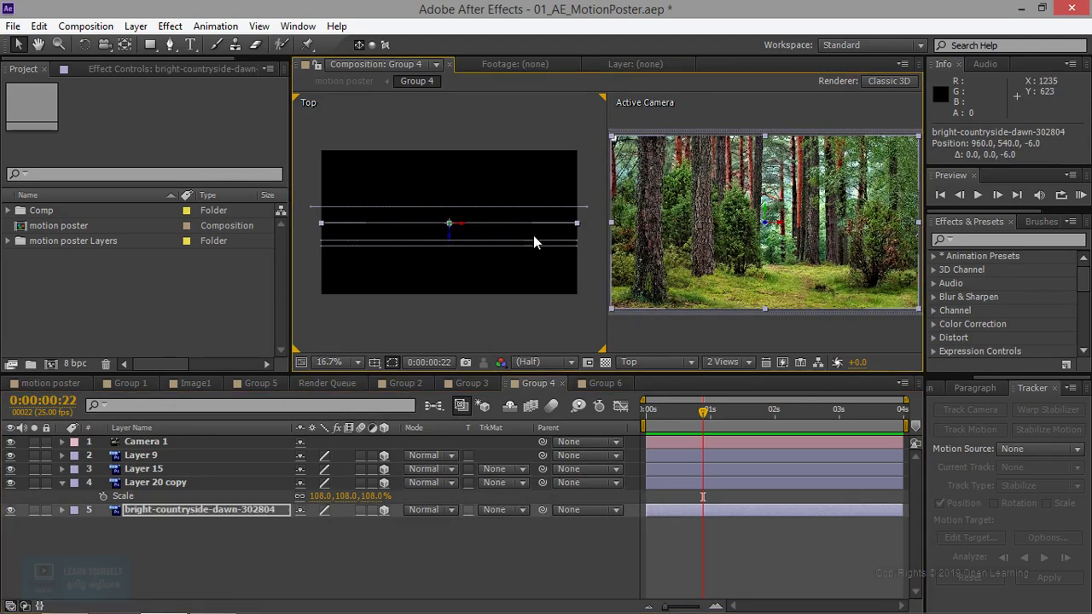
left_click(432, 238)
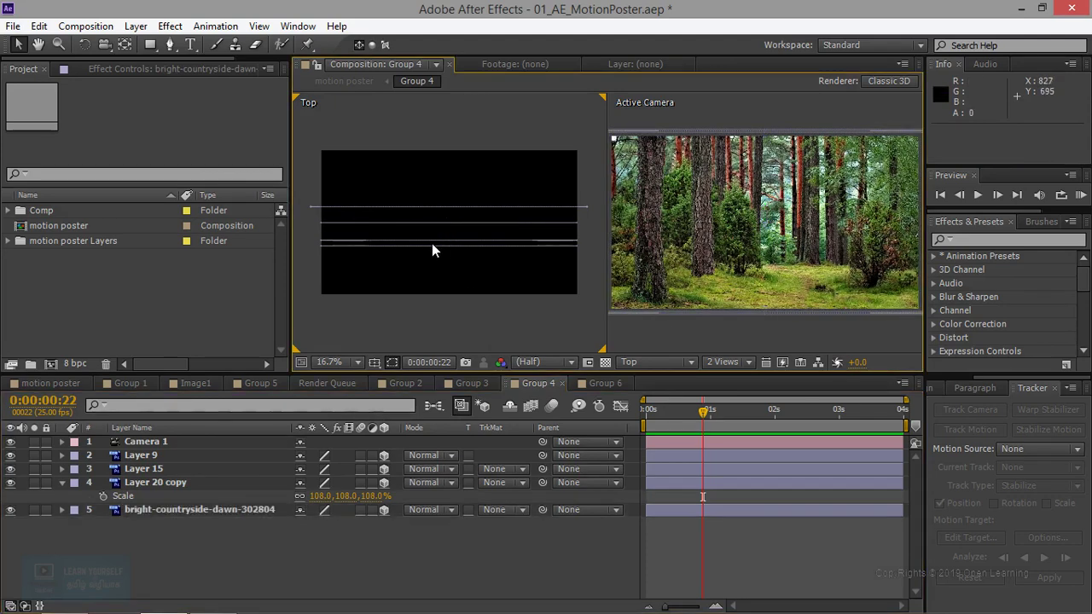
left_click(442, 240)
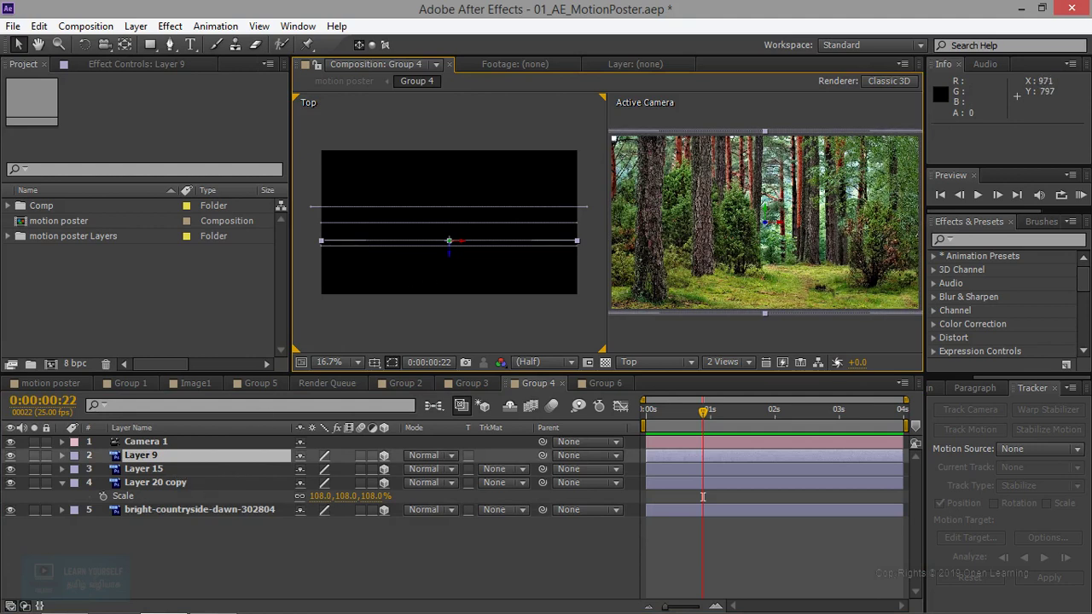
left_click_drag(450, 253, 451, 249)
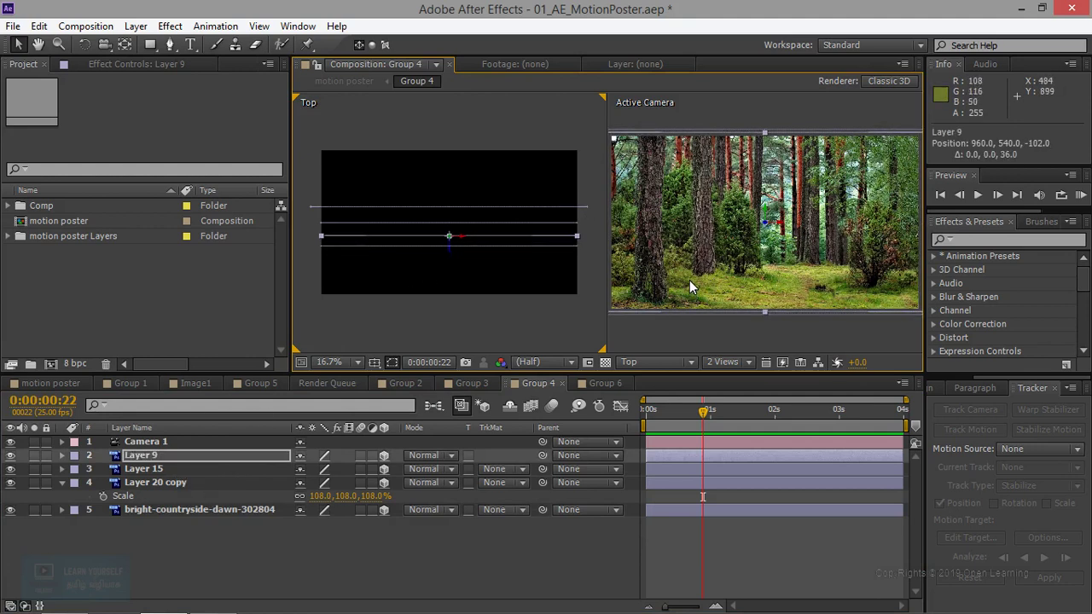
left_click(721, 361)
Return to a single camera view with Camera 1 selected at time 0.
left_click(717, 381)
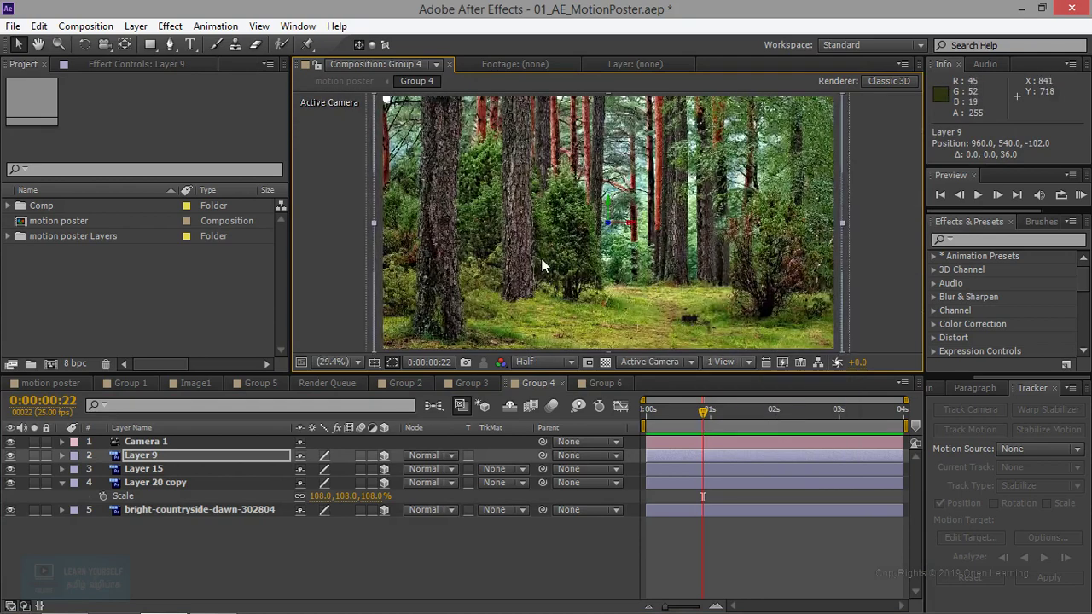
left_click(143, 441)
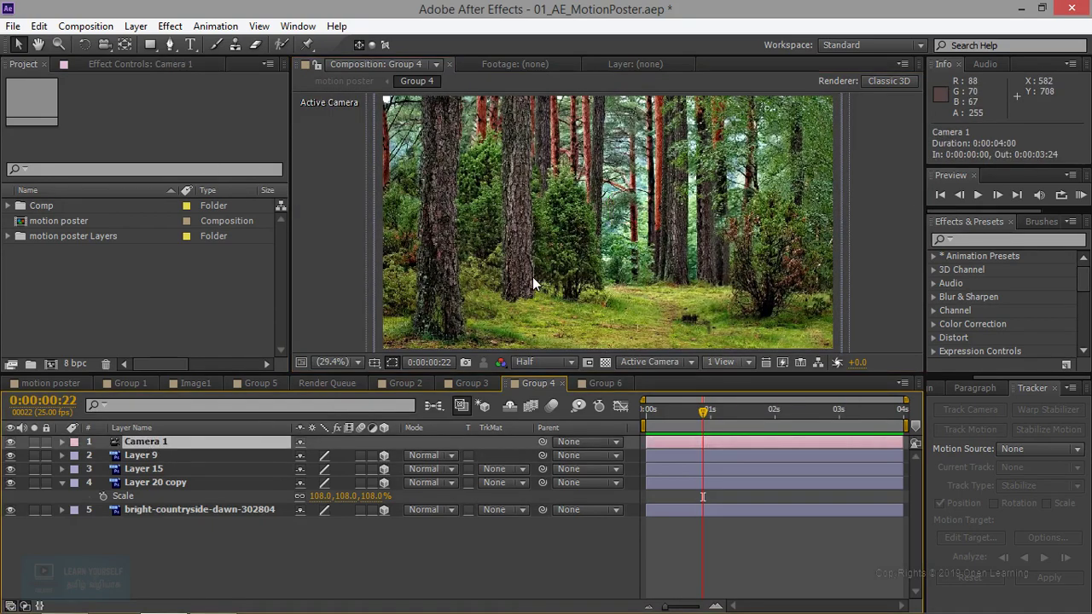
left_click_drag(701, 409, 645, 410)
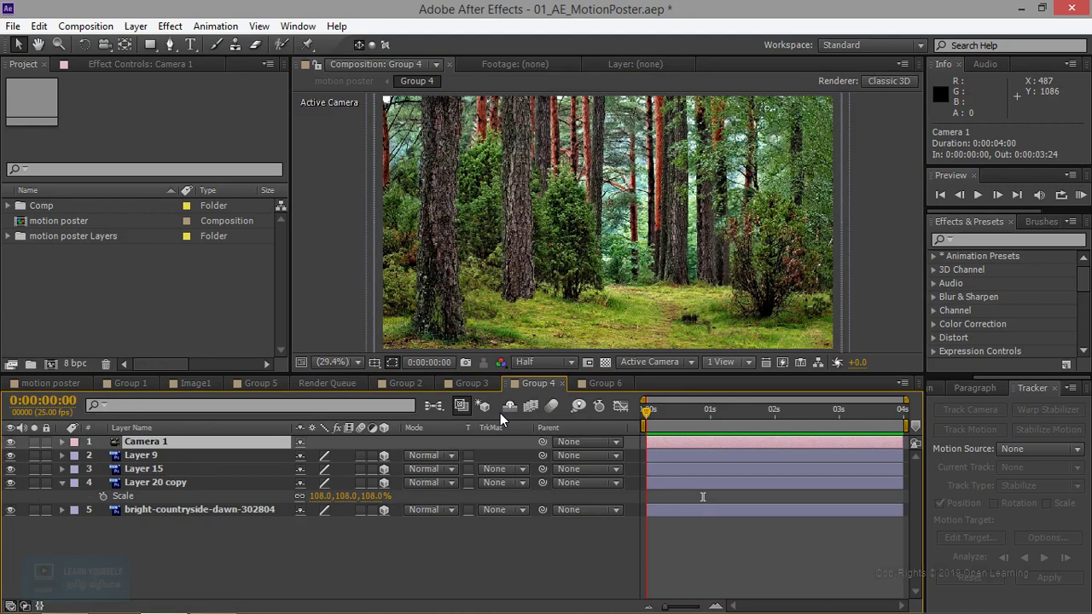
Keyframe Camera 1's Position (960,540,-2666.7), Orientation and X/Y/Z Rotation at 0 s, then go to the end.
left_click(60, 440)
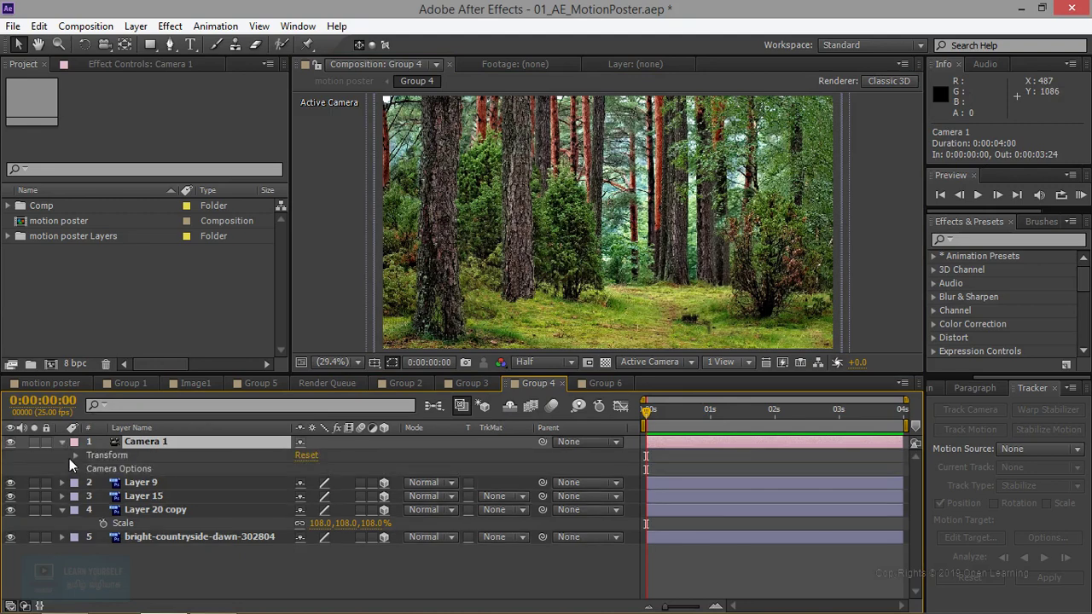
left_click(76, 456)
left_click(103, 482)
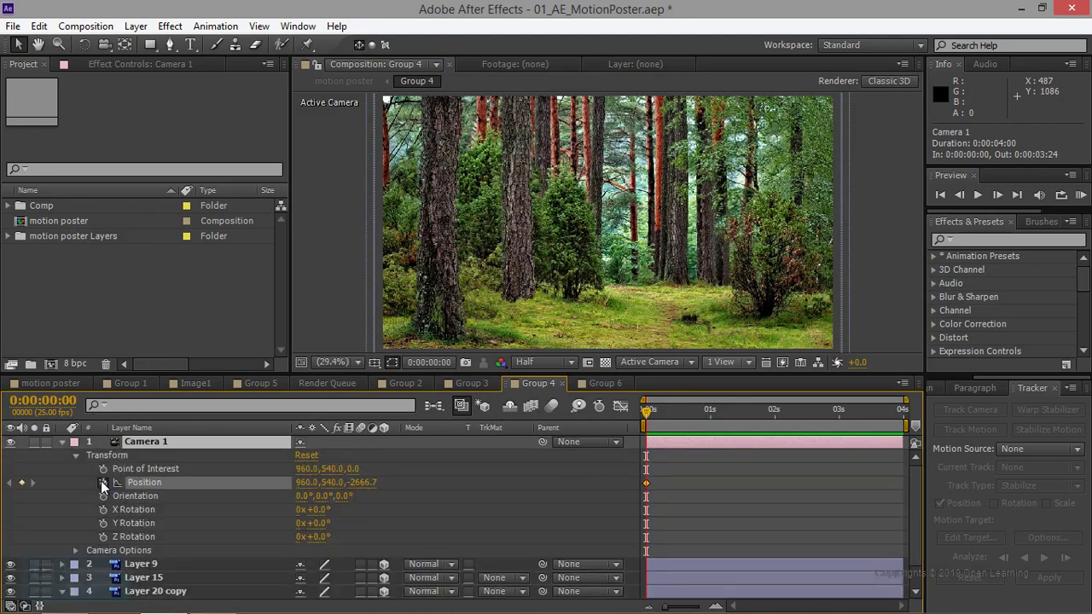
left_click(103, 496)
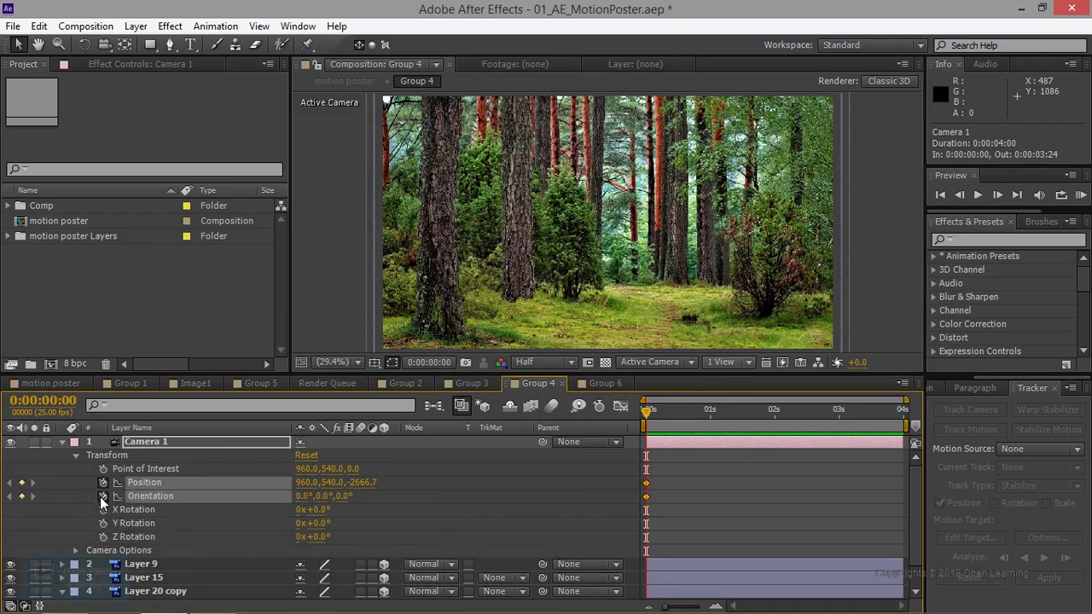
left_click(103, 509)
left_click(104, 523)
left_click(103, 536)
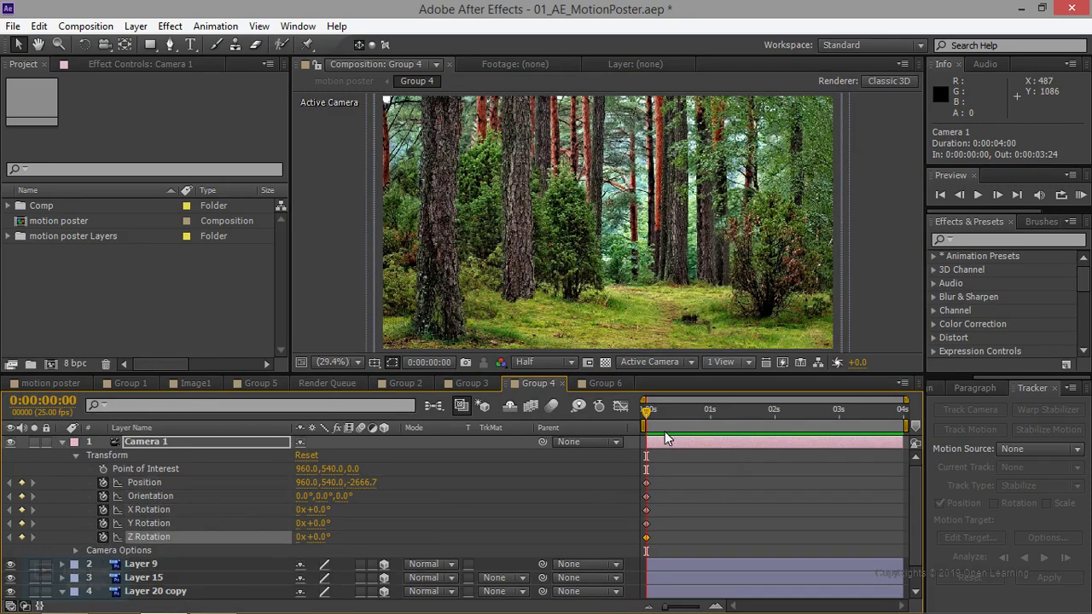
left_click_drag(649, 415, 913, 409)
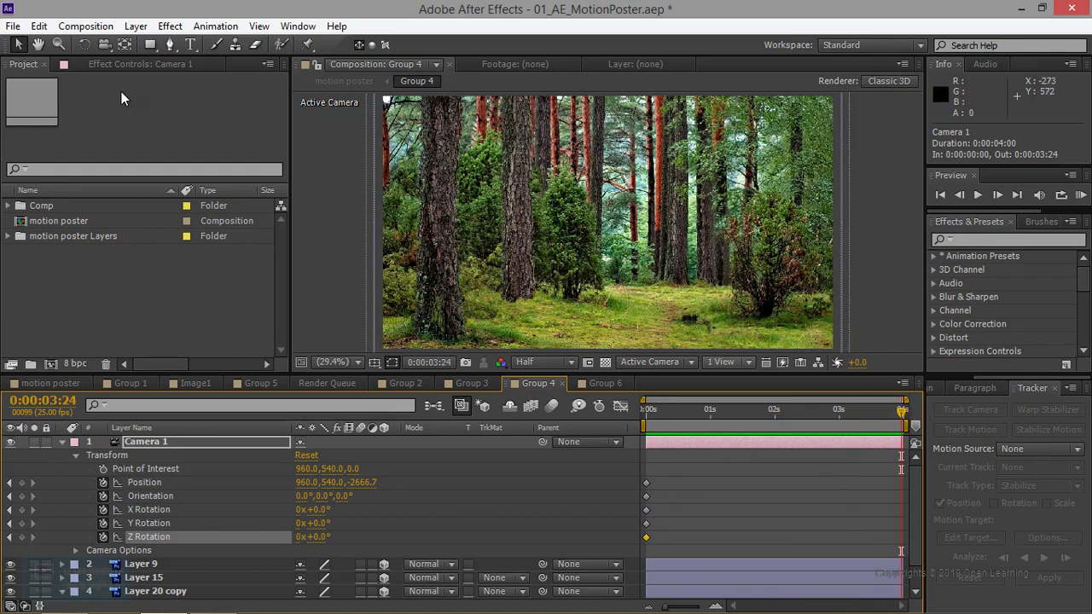
Dolly Camera 1 in with the Unified Camera tool to Position (960,540,-2394.1) at 0:00:03:24.
left_click(104, 44)
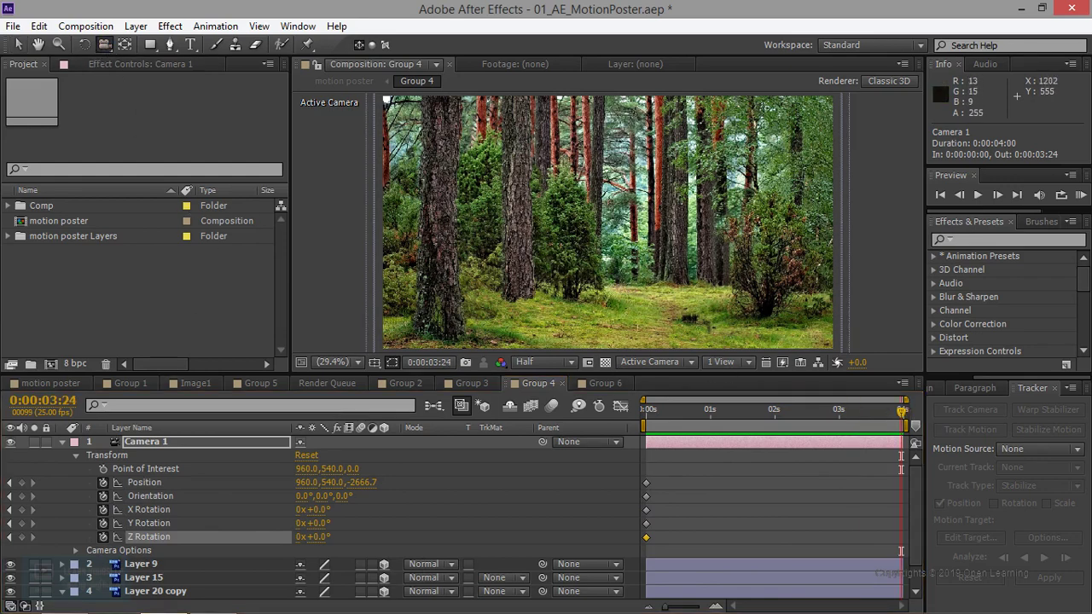
scroll(607, 222, "up", 2)
scroll(607, 222, "up", 2)
scroll(607, 222, "up", 2)
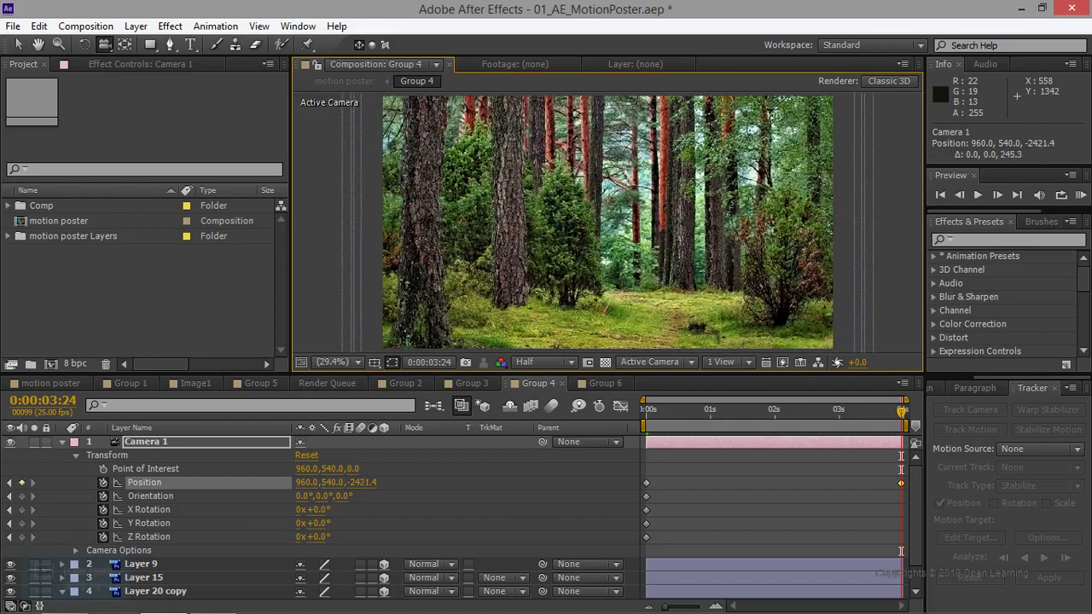
scroll(607, 222, "up", 2)
scroll(608, 221, "up", 2)
scroll(607, 222, "up", 2)
scroll(607, 221, "up", 2)
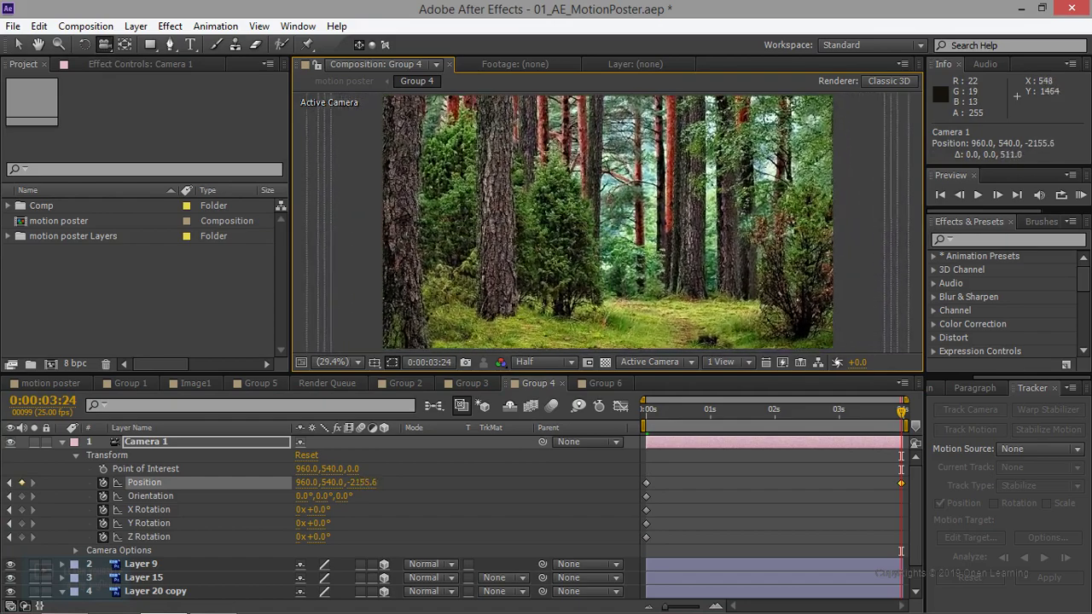
scroll(607, 221, "up", 1)
scroll(607, 221, "up", 2)
scroll(607, 221, "up", 2)
scroll(608, 222, "up", 2)
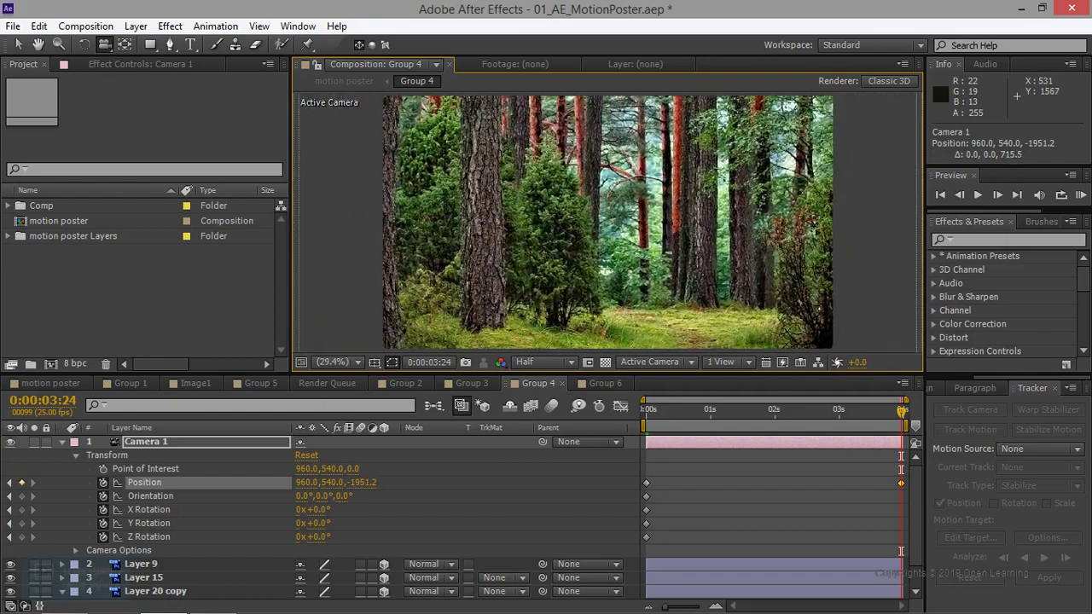
scroll(607, 222, "up", 2)
scroll(608, 222, "down", 2)
scroll(608, 222, "down", 2)
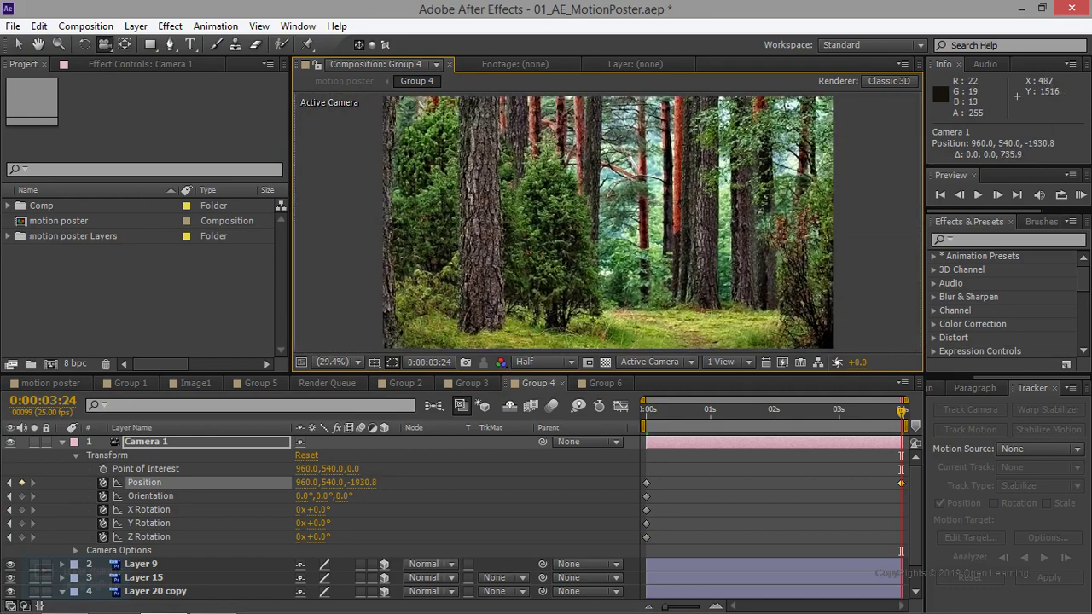
scroll(607, 222, "down", 1)
scroll(607, 222, "down", 1)
scroll(607, 222, "down", 2)
scroll(608, 221, "down", 2)
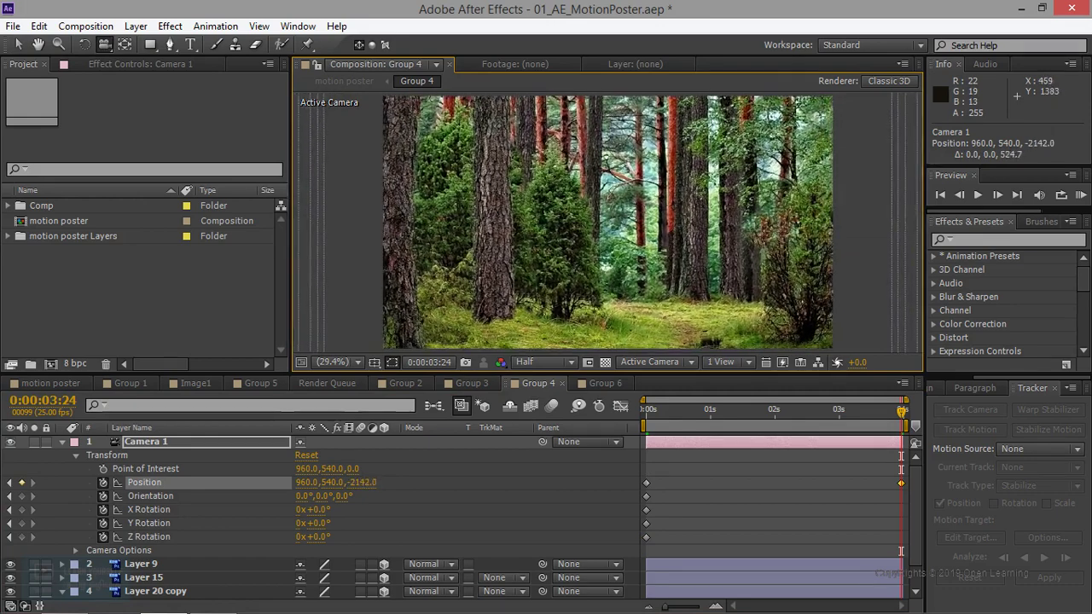
scroll(607, 222, "down", 1)
scroll(607, 222, "down", 2)
scroll(607, 221, "down", 2)
scroll(607, 221, "down", 2)
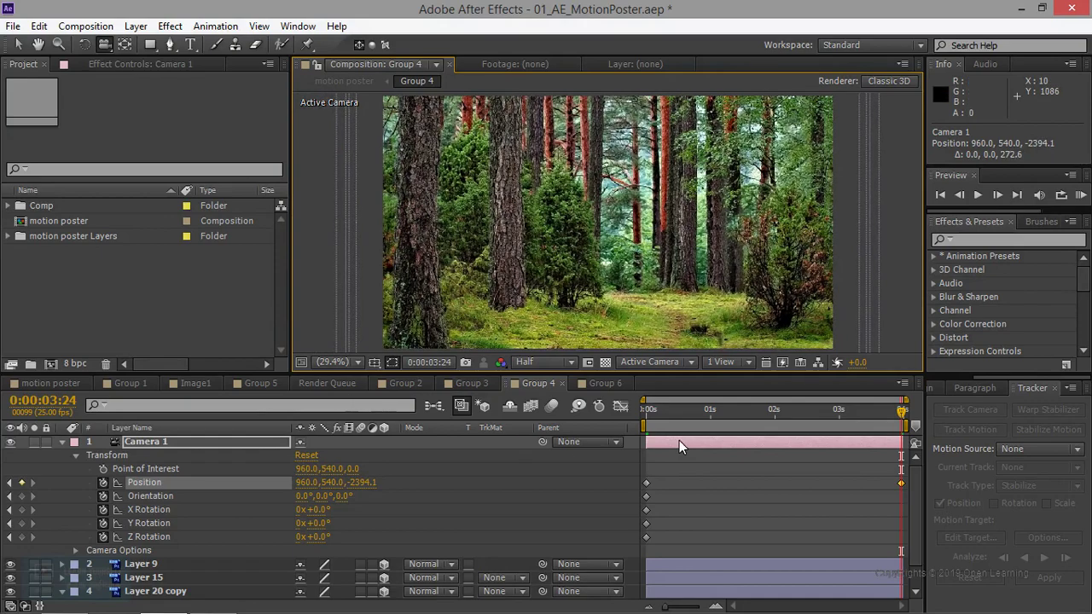
Scrub back near the push-in's start, select Layer 9, and move to frame 6.
mouse_move(801, 424)
left_mouse_down()
mouse_move(720, 421)
mouse_move(859, 401)
mouse_move(698, 406)
left_mouse_up()
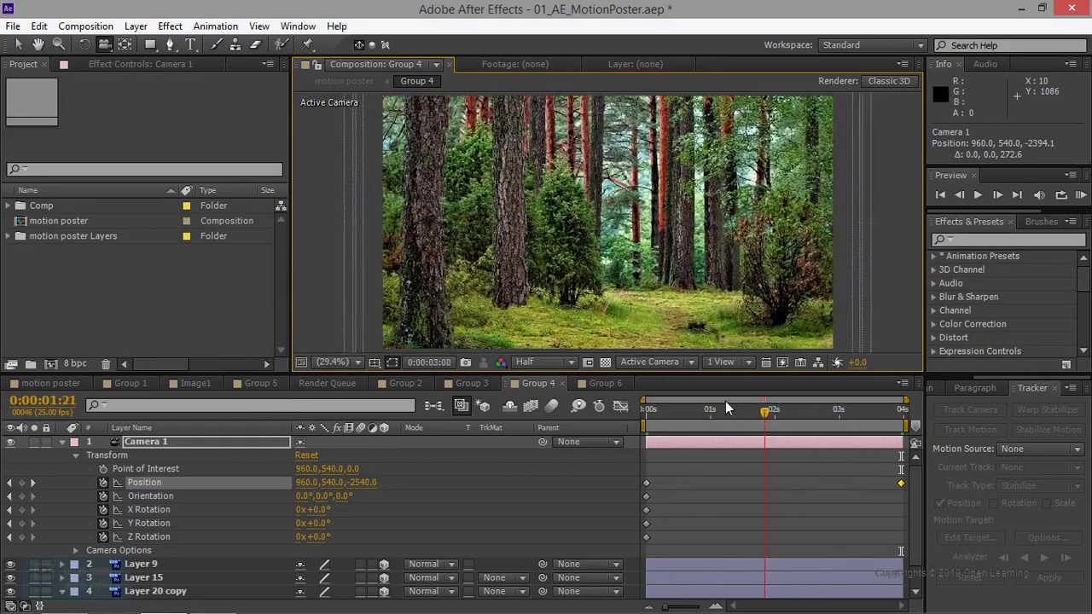
left_click(147, 566)
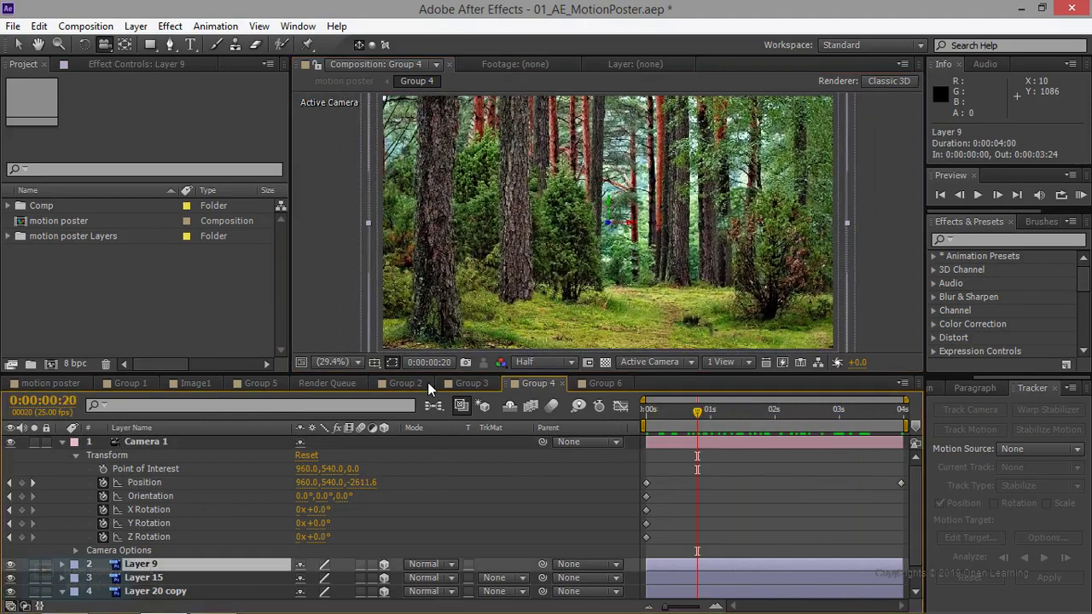
key("w")
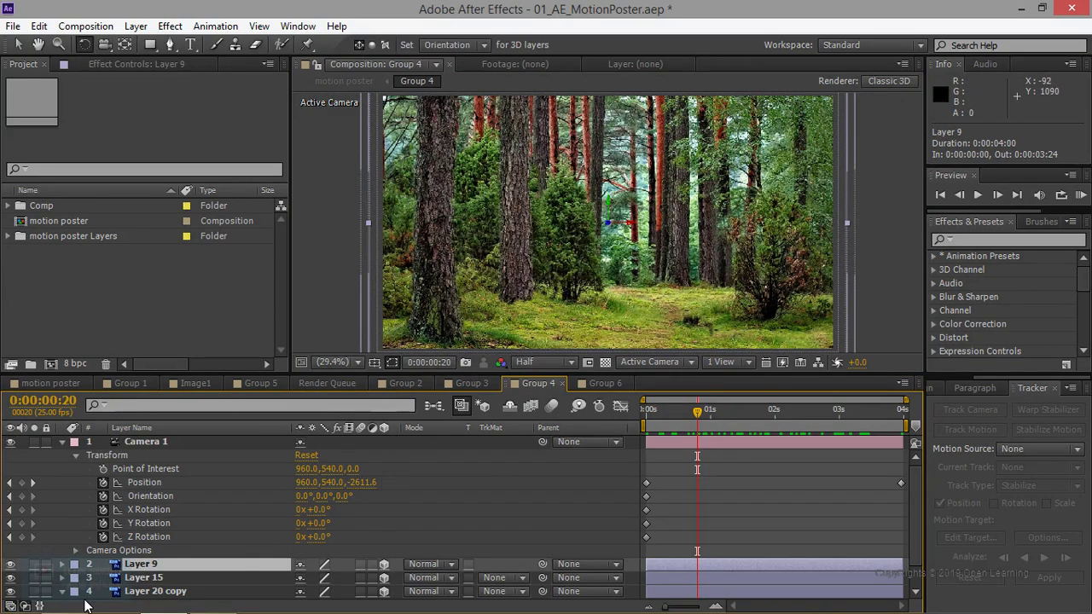
left_click(19, 44)
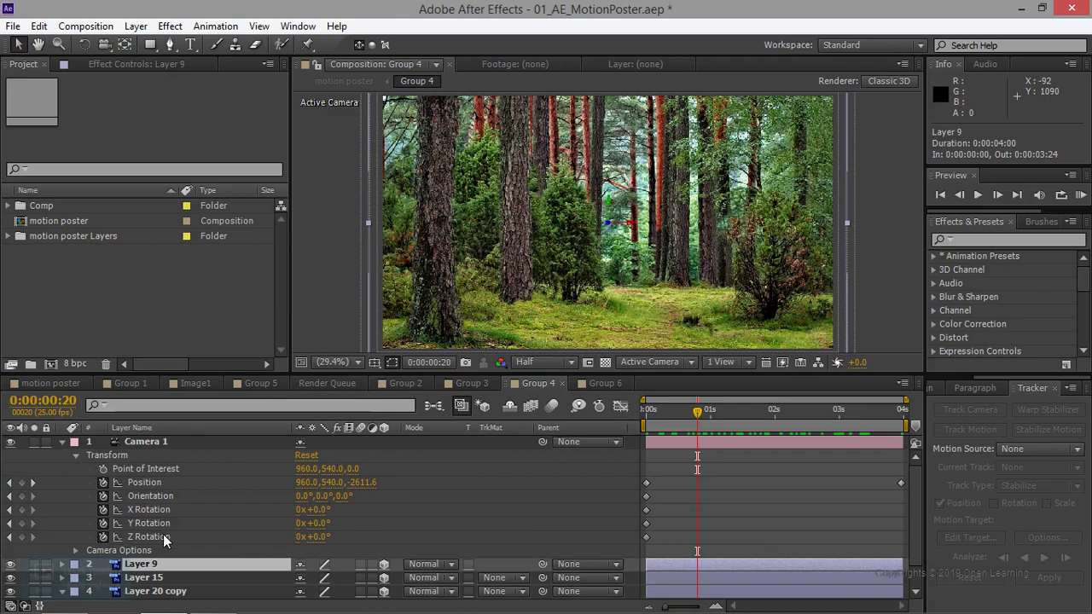
left_click_drag(698, 418, 662, 418)
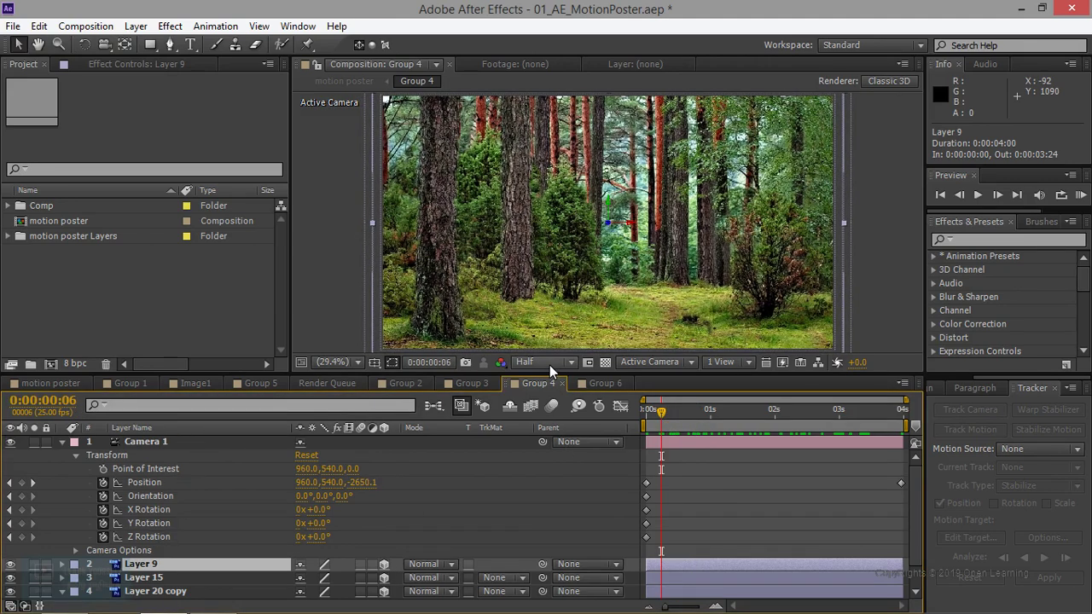
left_click(744, 361)
Switch to 2 Views - Horizontal and push Layer 9 further back in the Top view.
left_click(742, 402)
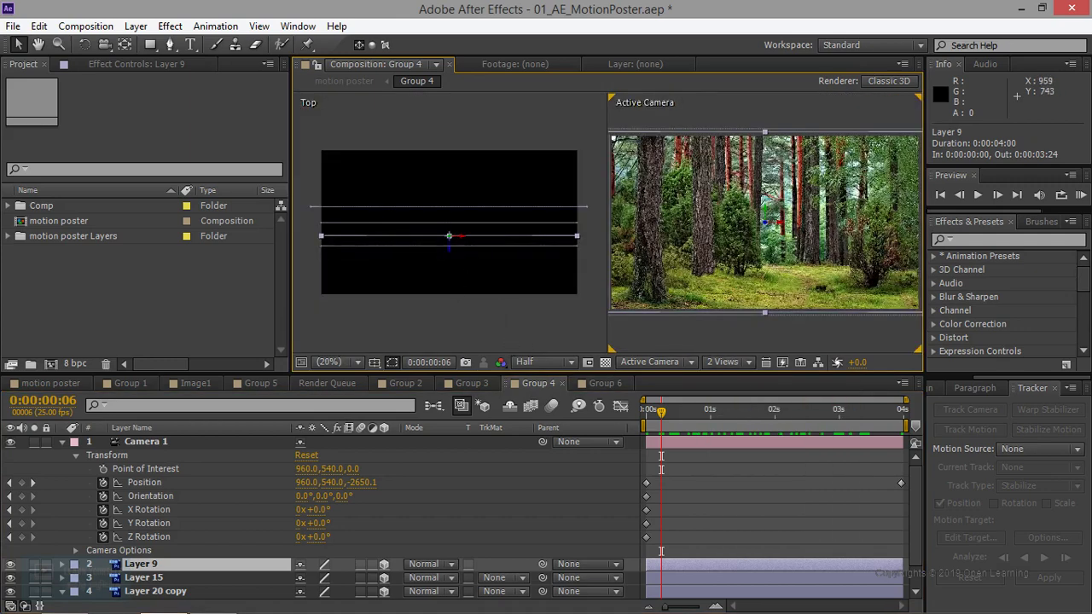
left_click_drag(449, 235, 448, 229)
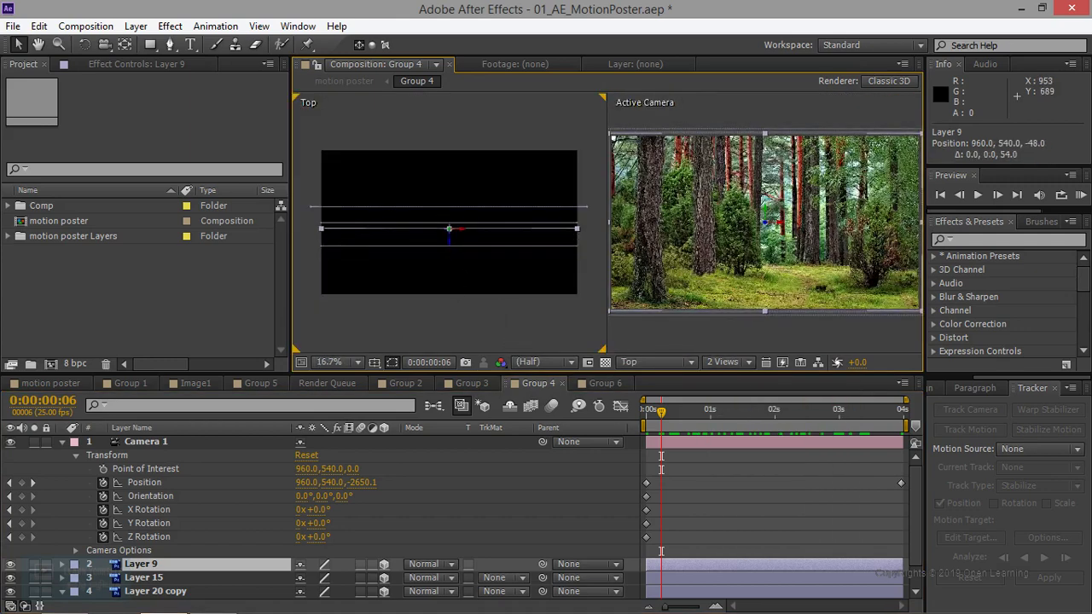
left_click_drag(448, 229, 448, 245)
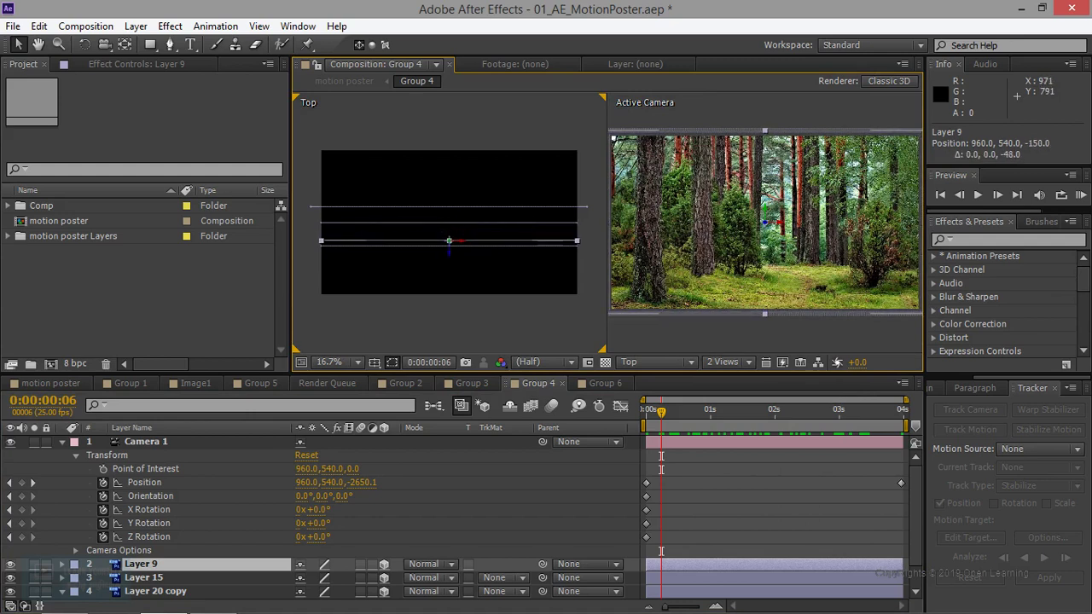
left_click_drag(449, 245, 449, 249)
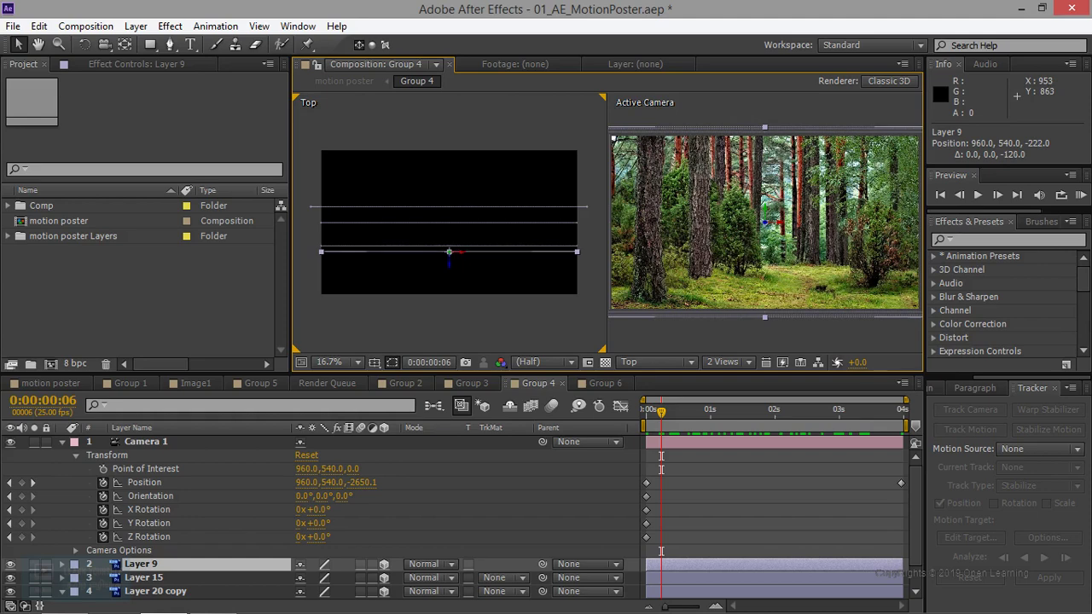
key("Return")
Push Layer 15 back in depth to Z -342.
left_click(162, 580)
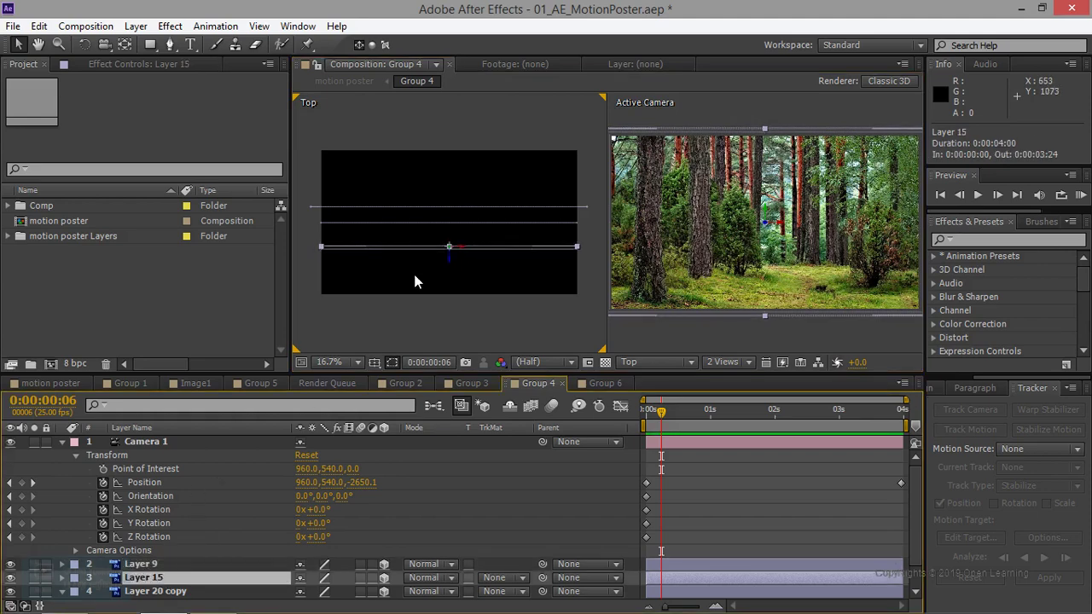
left_click_drag(449, 247, 449, 268)
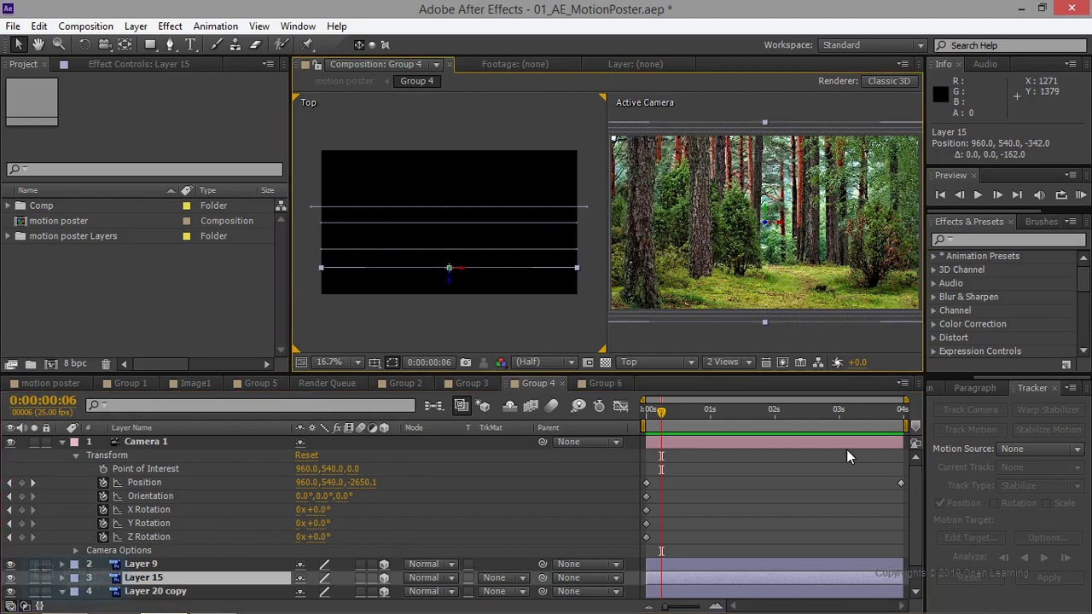
key("Return")
Preview the push-in, then bring Layer 9 slightly forward to Z -132.
key("space")
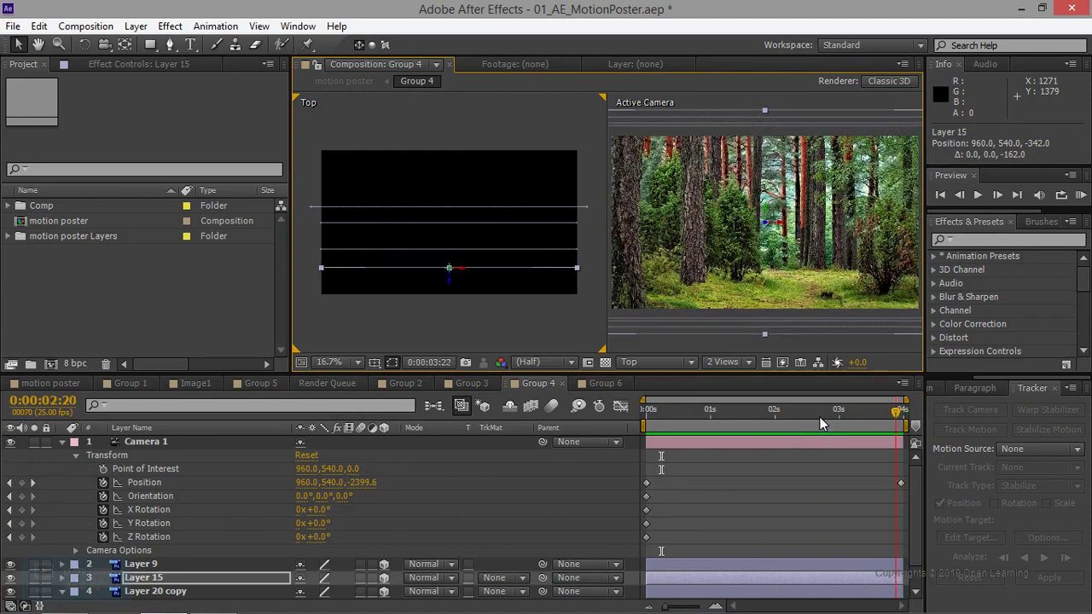
left_click_drag(827, 411, 710, 422)
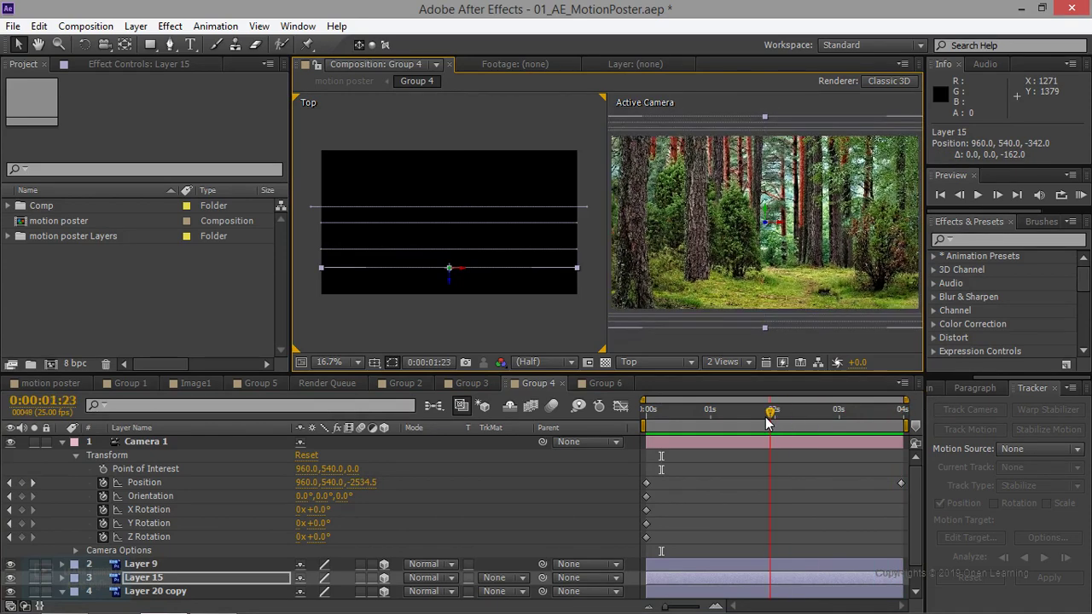
left_click(154, 565)
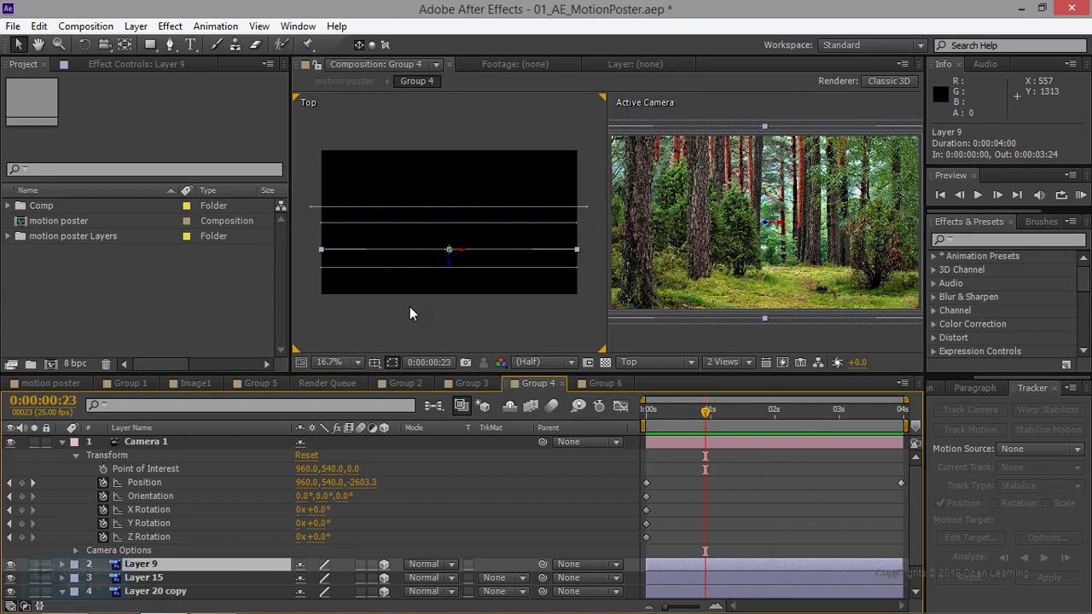
left_click(451, 251)
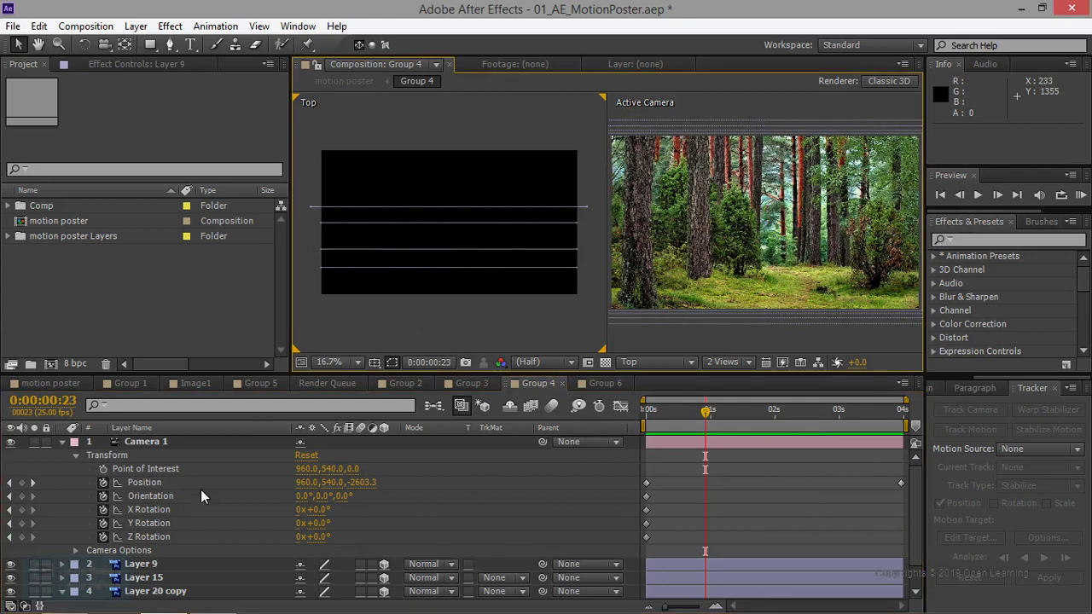
left_click(430, 249)
left_click_drag(430, 249, 429, 239)
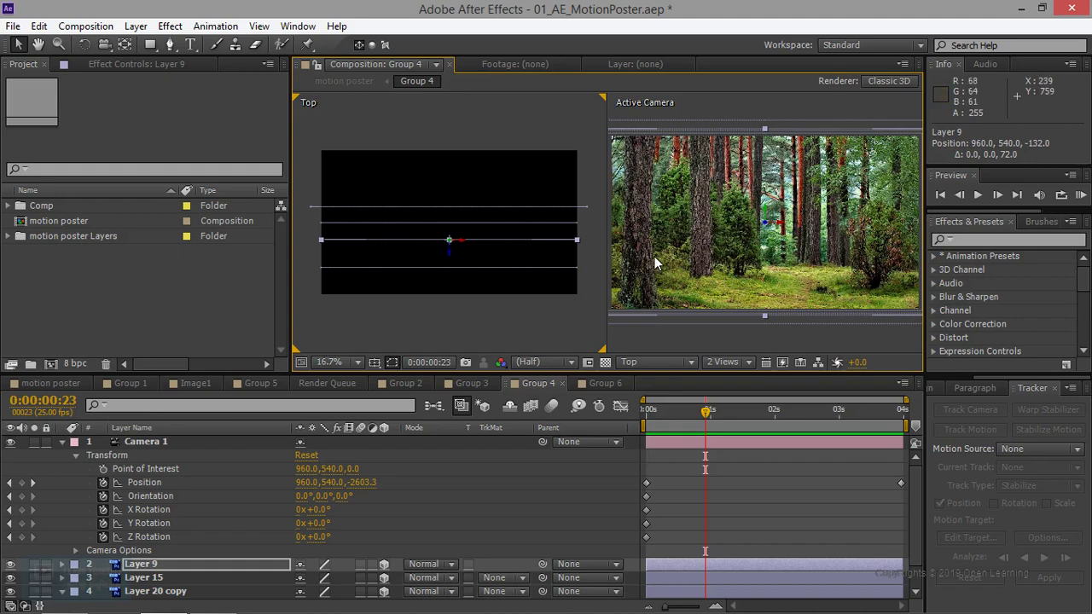
Return to the motion poster and open the Group 5 comp at its start.
left_click(56, 384)
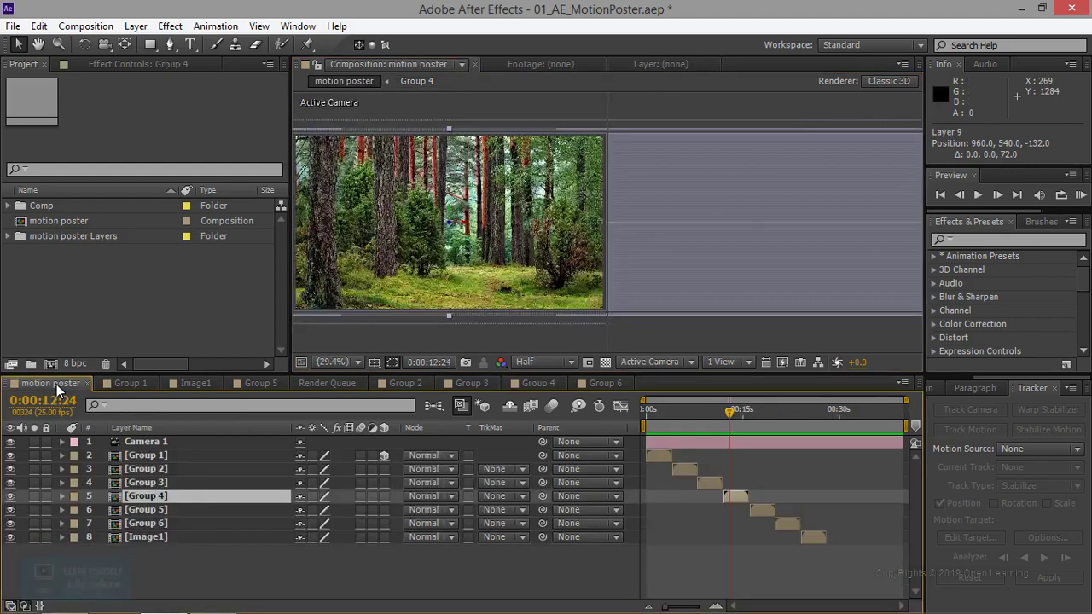
mouse_move(729, 410)
left_mouse_down()
mouse_move(738, 417)
mouse_move(729, 425)
left_mouse_up()
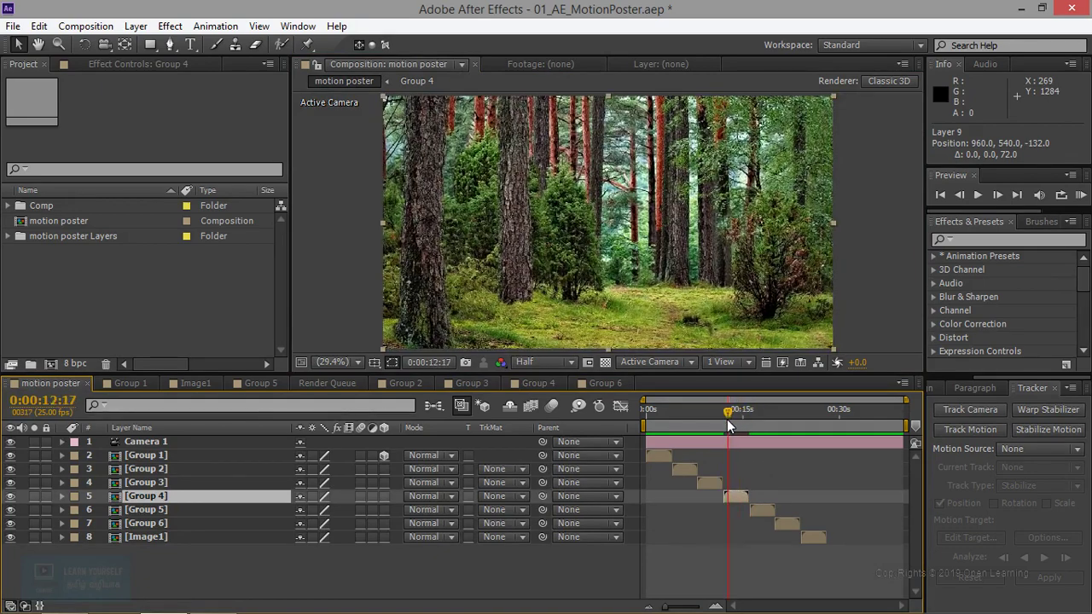
double_click(157, 511)
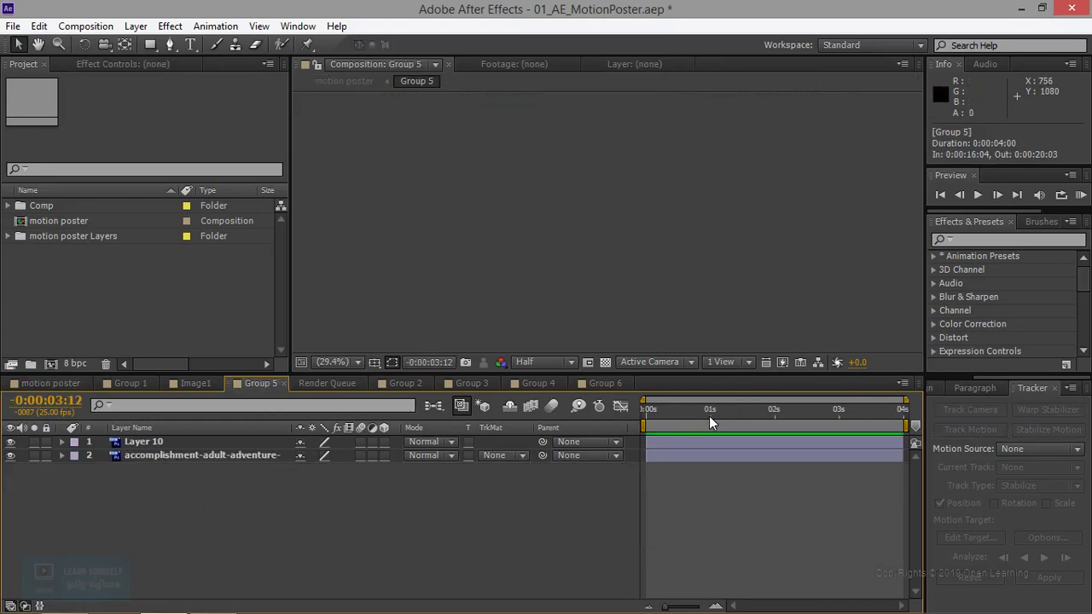
left_click_drag(709, 416, 677, 417)
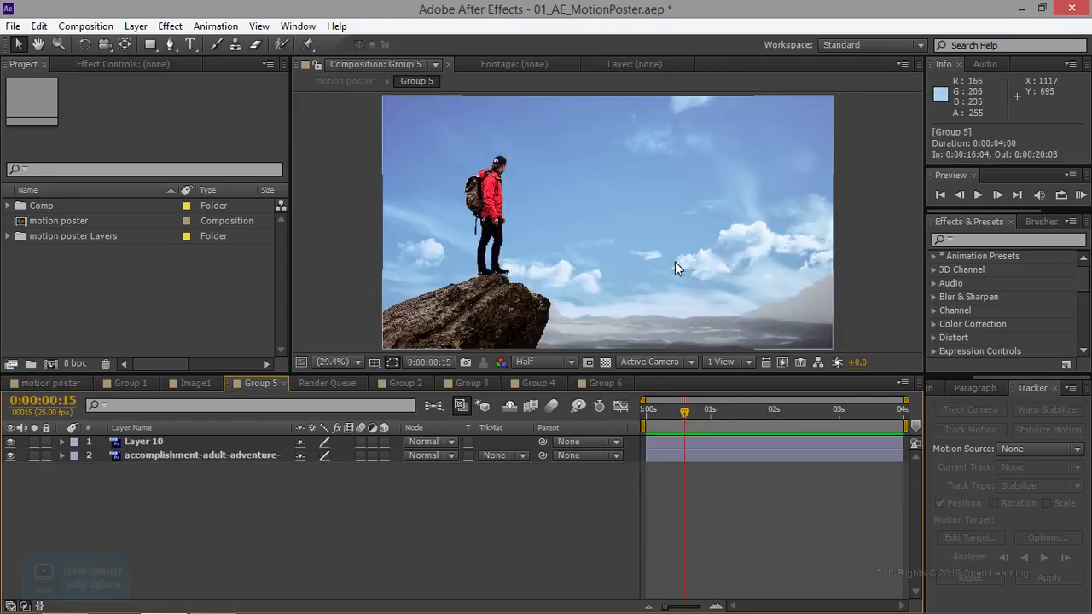
Add a default Camera 1 to Group 5 and make Layer 10 and the hiker image 3D.
left_click(141, 442)
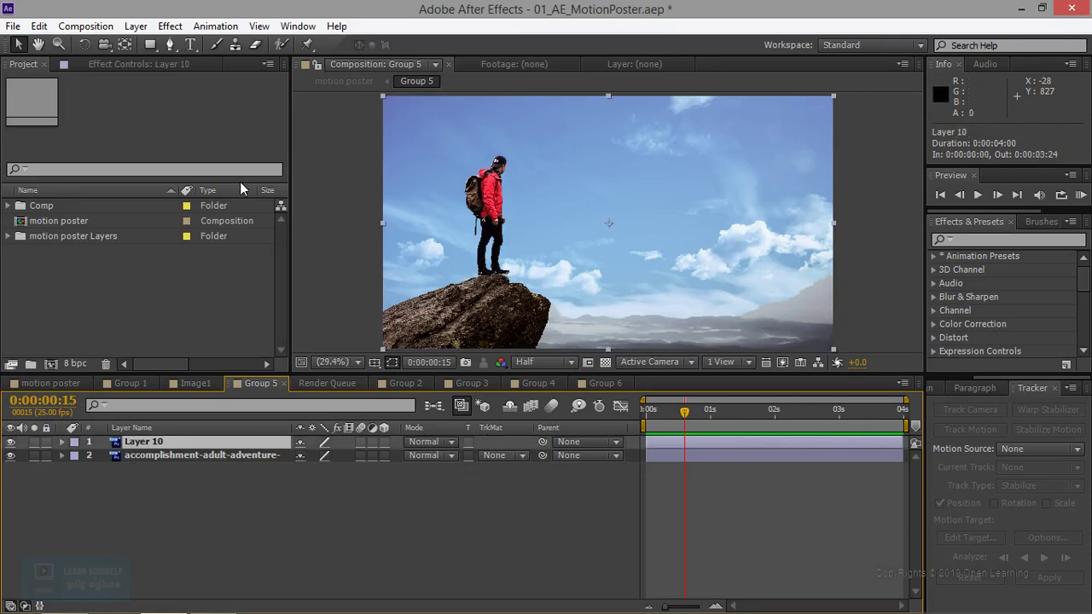
left_click(136, 27)
mouse_move(165, 44)
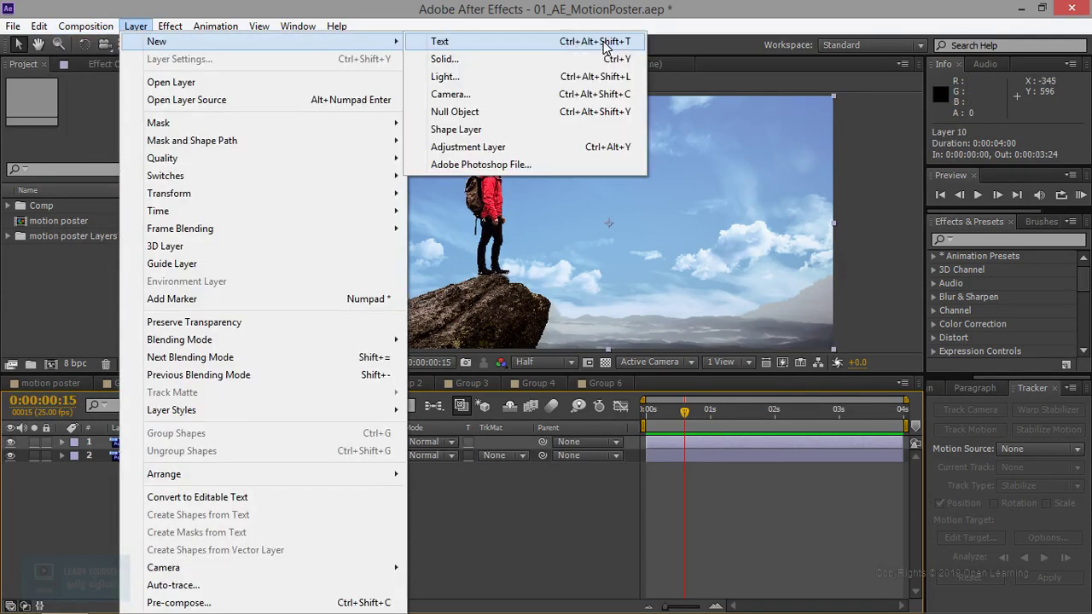
left_click(616, 96)
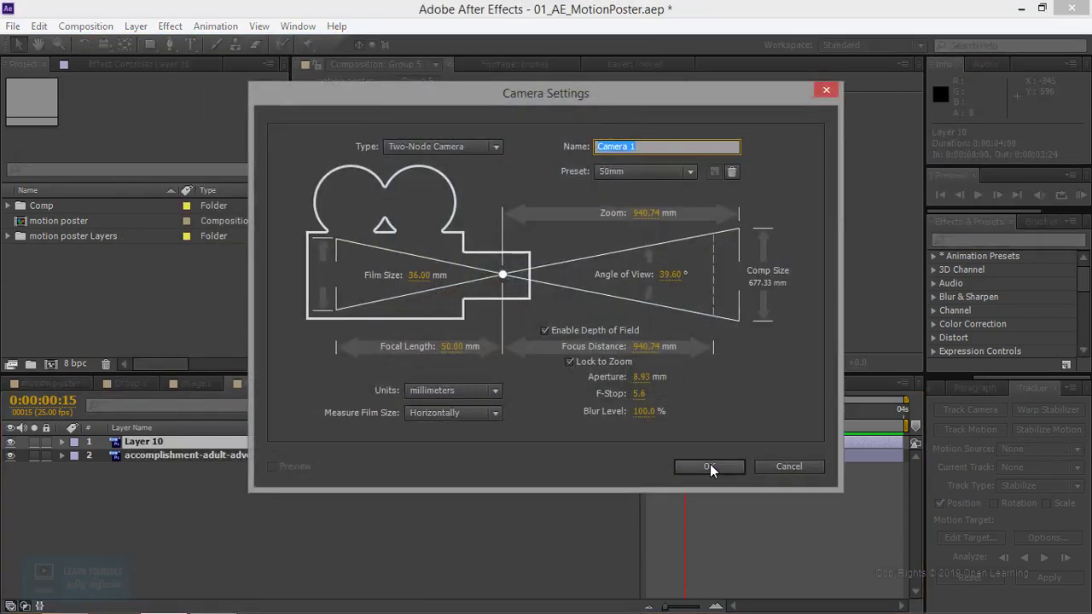
left_click(710, 466)
left_click(211, 458)
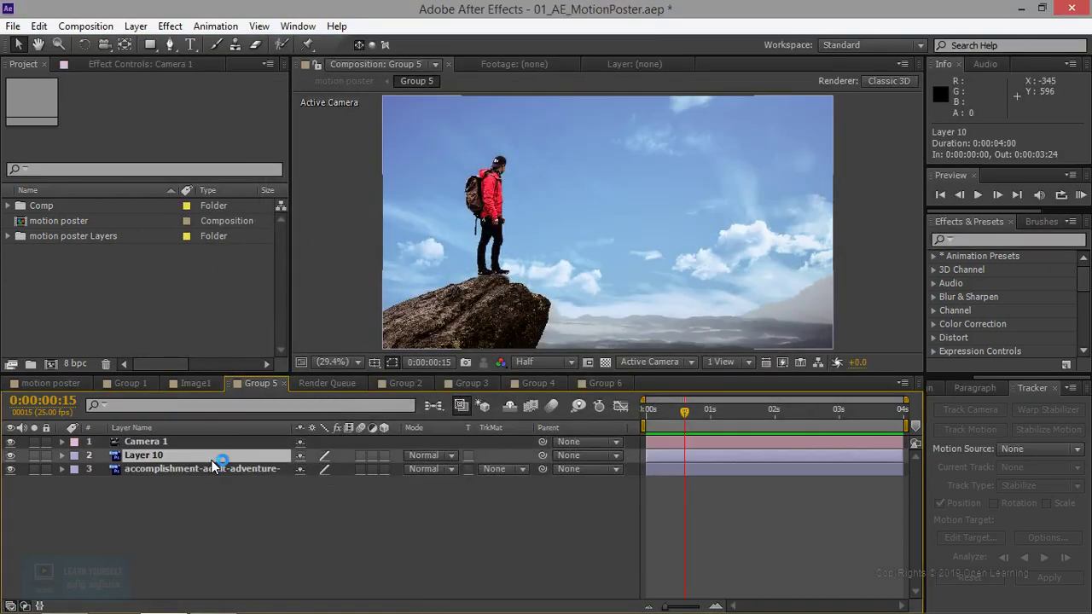
left_click_drag(384, 469, 385, 455)
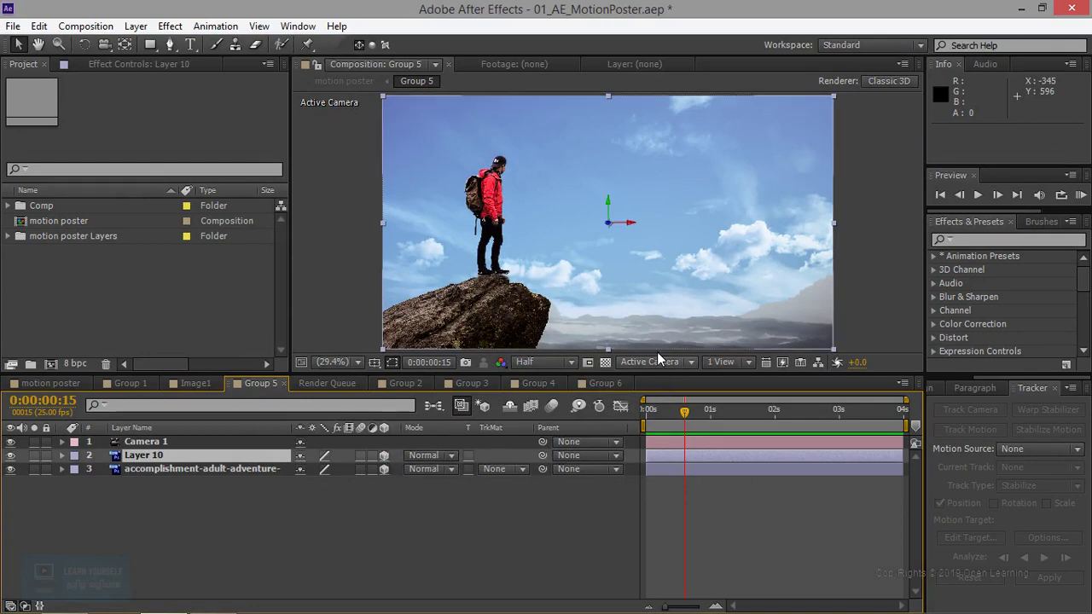
Show a Top view beside the camera view and bring Layer 10 closer to the camera.
left_click(732, 365)
left_click(767, 395)
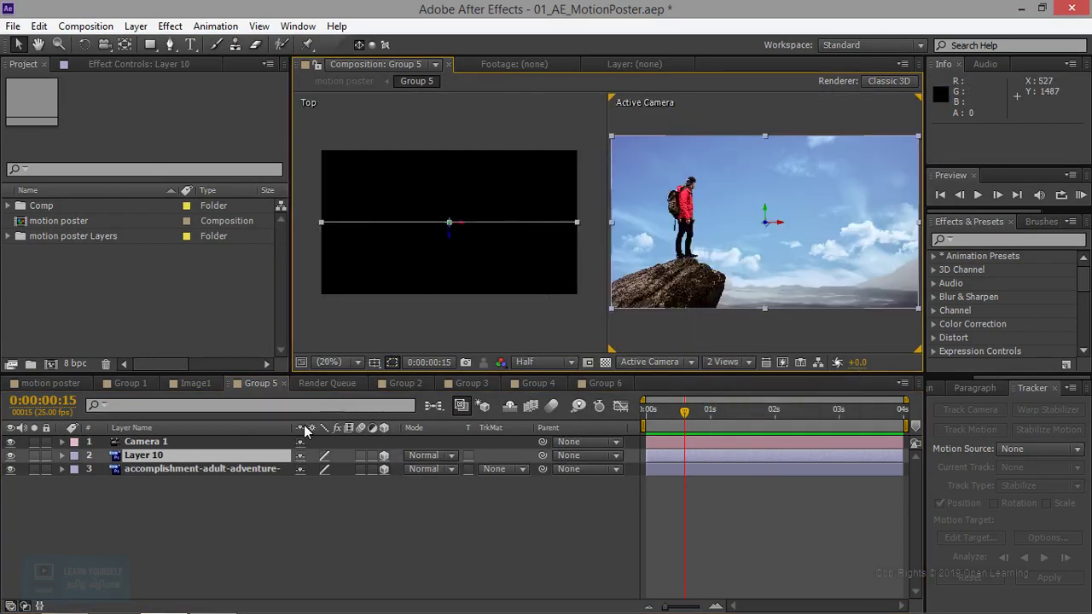
mouse_move(448, 232)
left_mouse_down()
mouse_move(449, 253)
mouse_move(448, 232)
left_mouse_up()
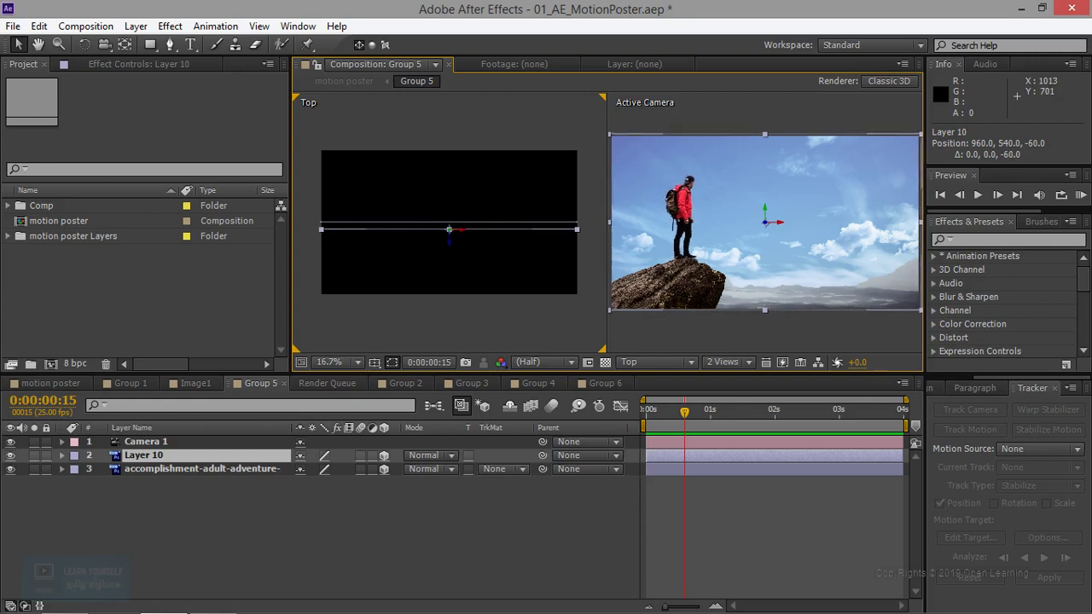
key("Return")
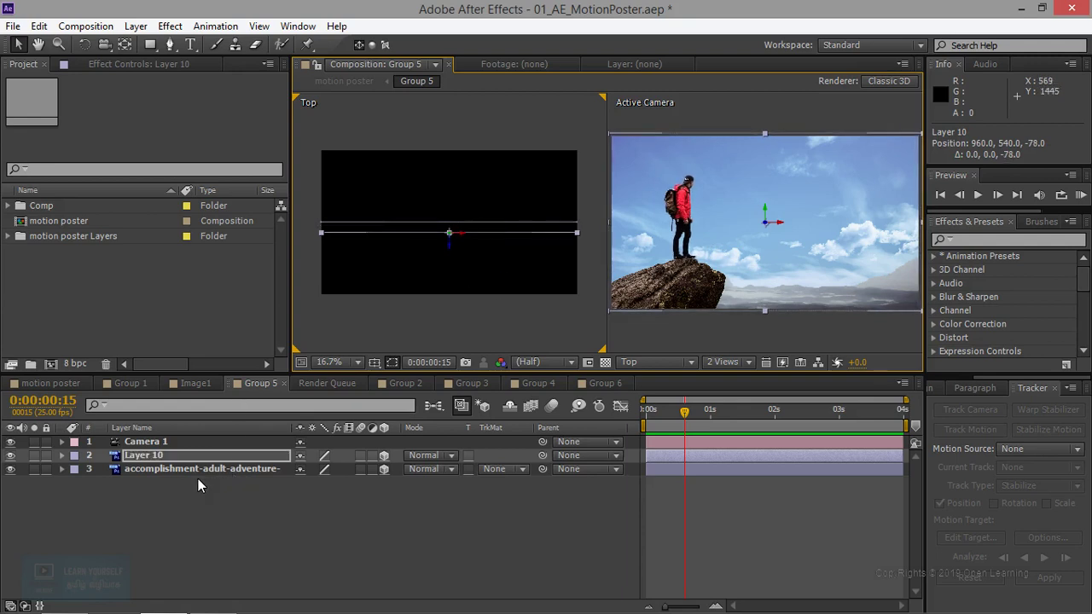
Push the hiker image back to Z 66 and scale it to 106%.
left_click(200, 468)
left_click_drag(763, 223, 765, 227)
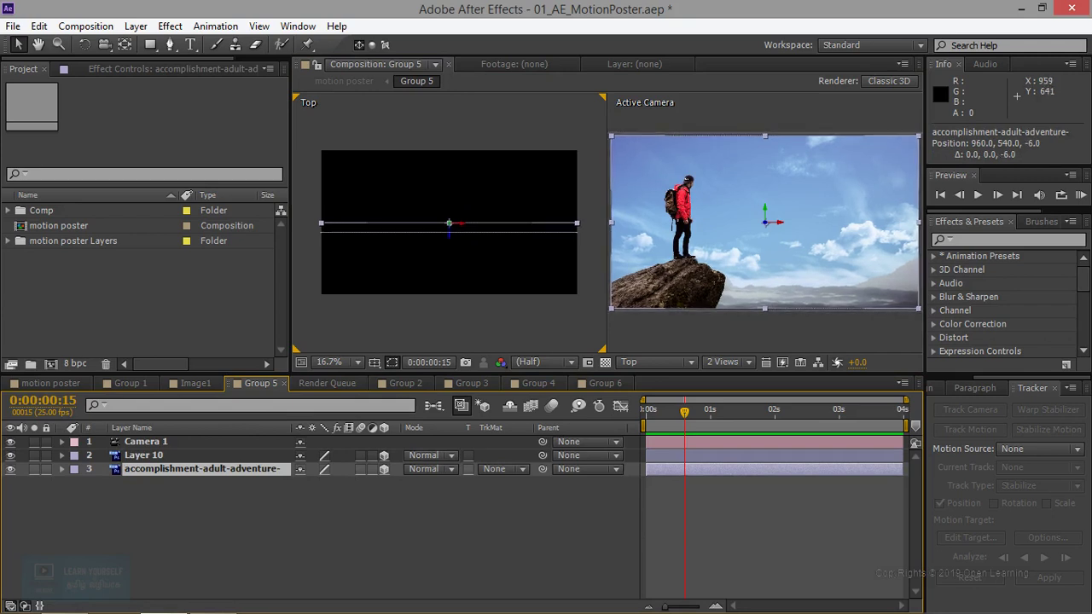
key("Return")
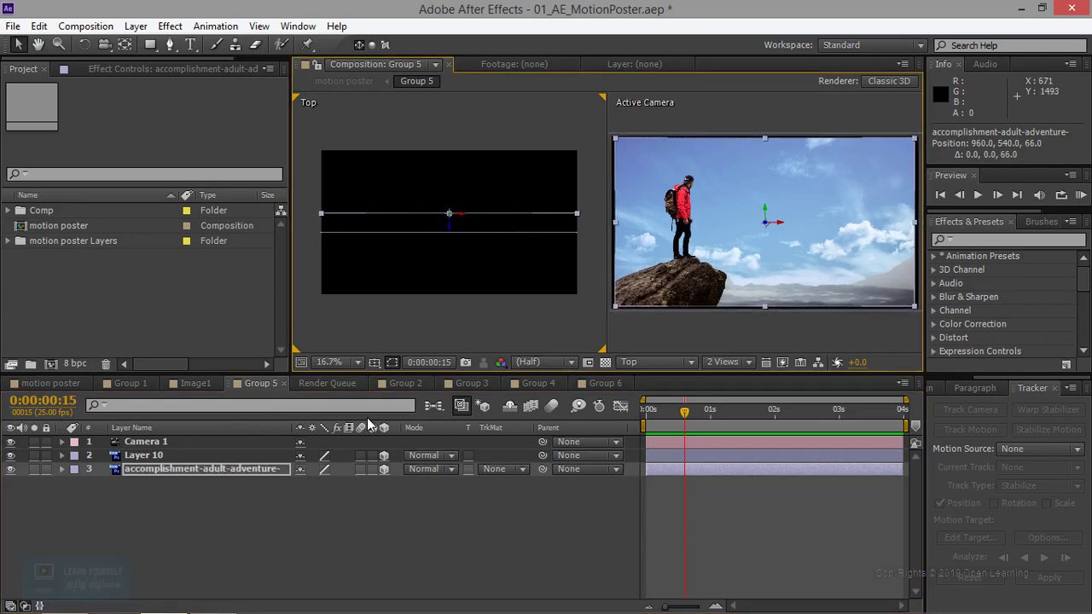
key("s")
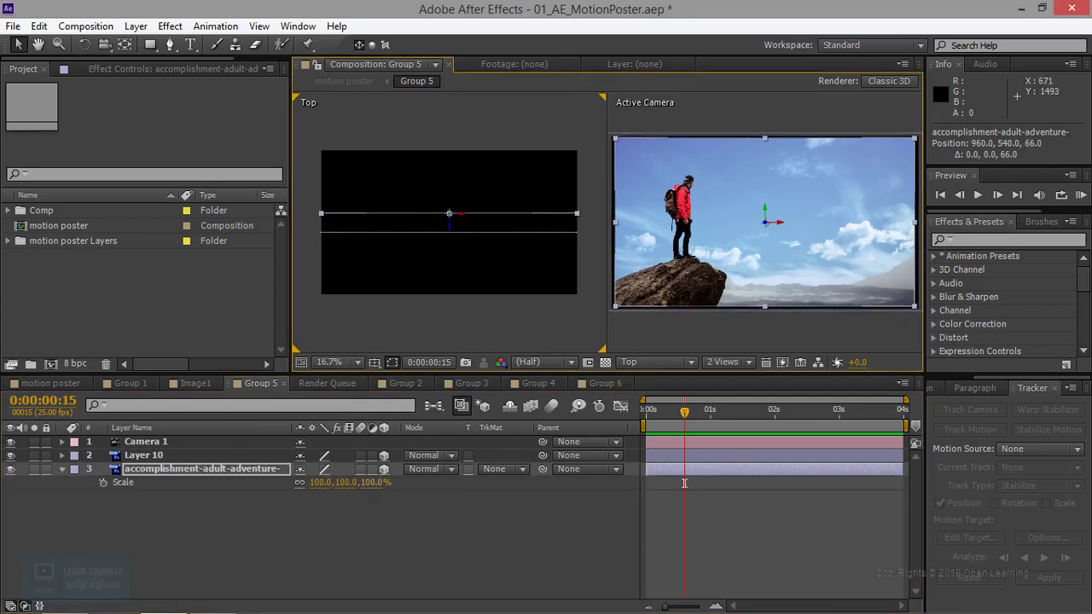
key("alt+KP_Add")
key("alt+KP_Add")
key("alt+KP_Add")
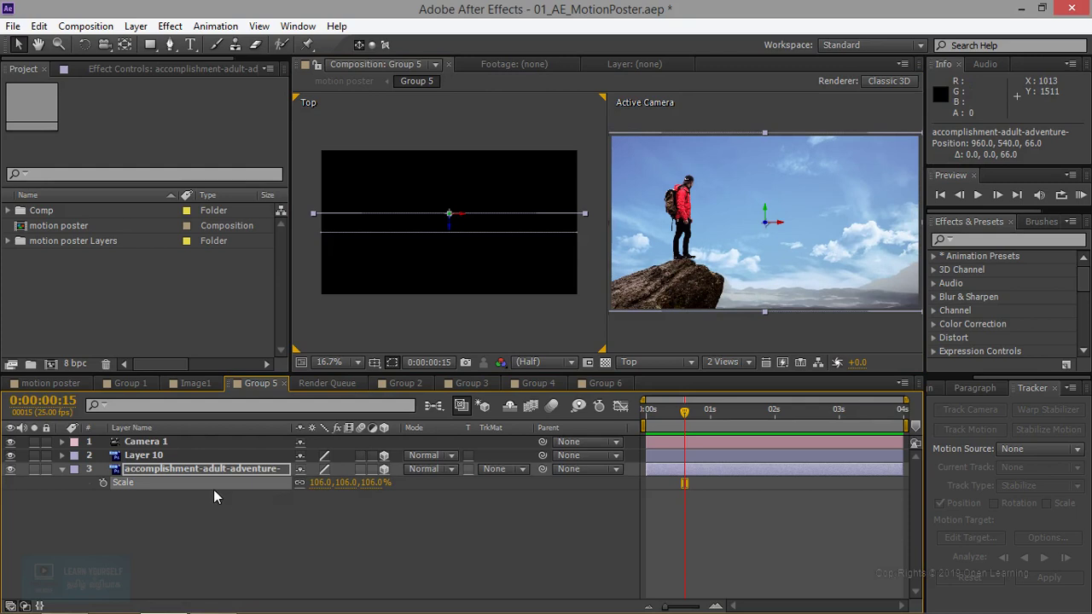
left_click(151, 458)
left_click(154, 470)
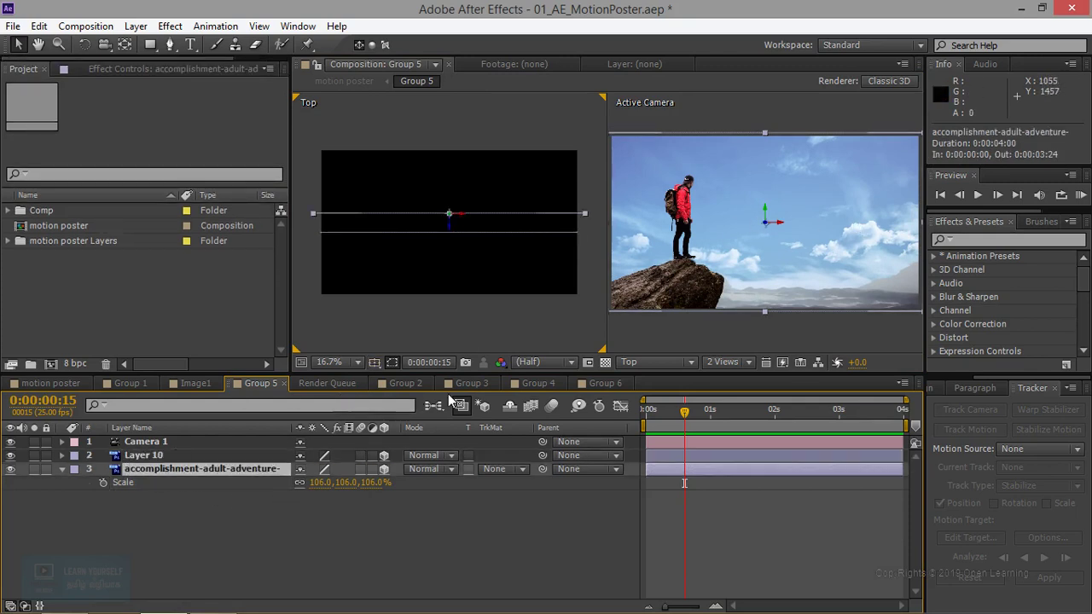
In the motion poster comp, delete [Group 5] and slide [Group 6] to start at 0:00:16:04.
left_click(51, 383)
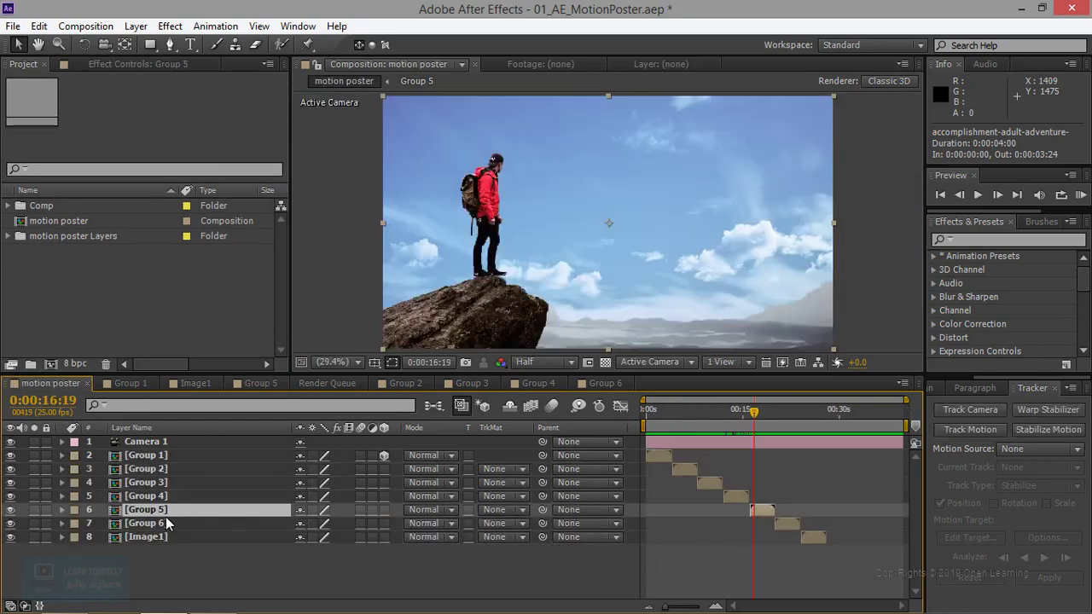
key("Delete")
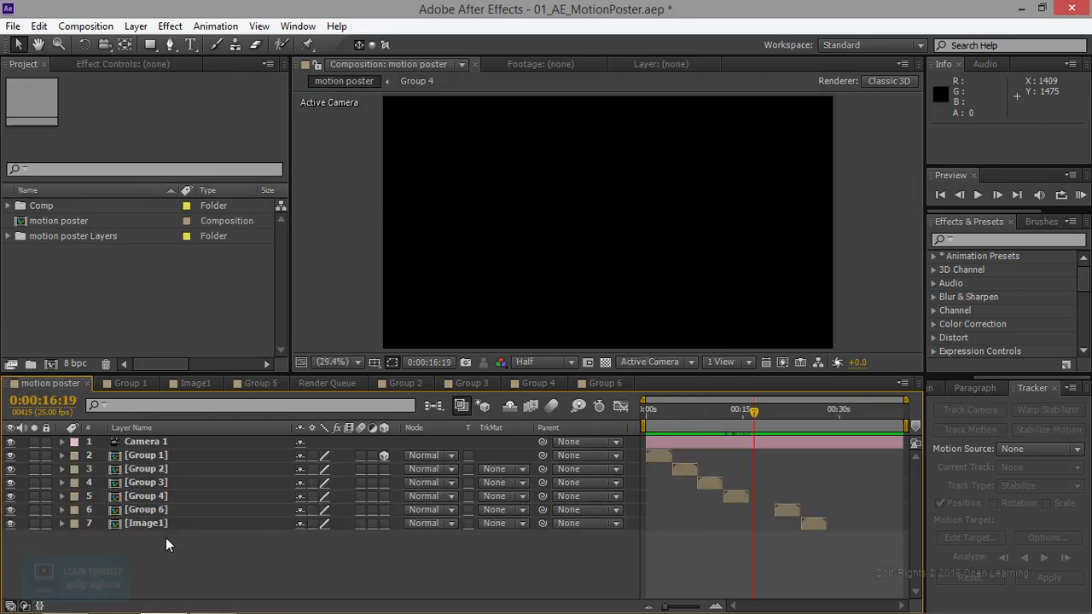
left_click(165, 512)
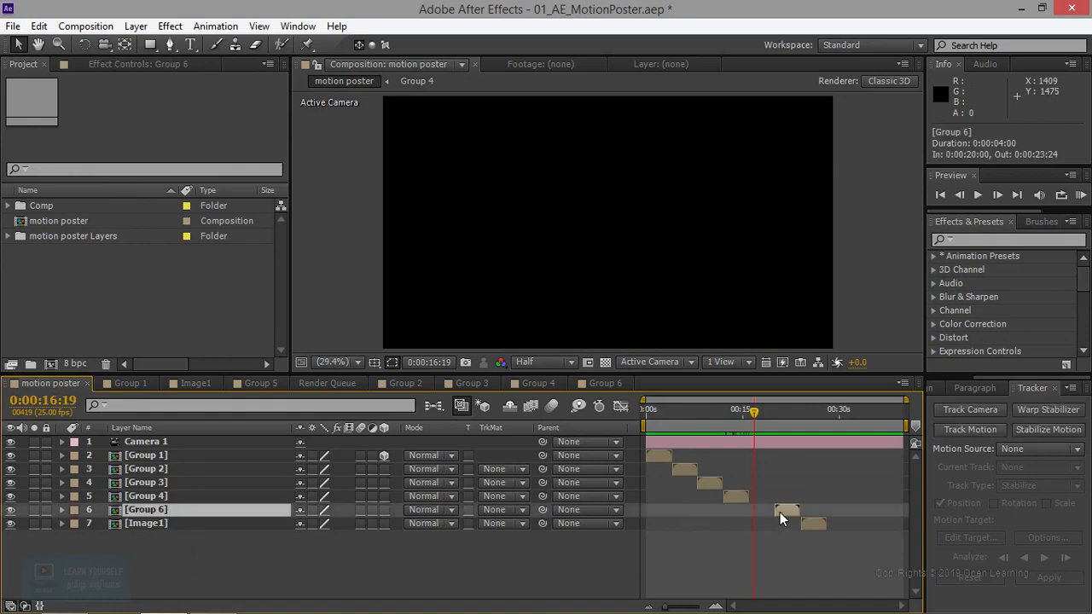
left_click_drag(779, 511, 760, 510)
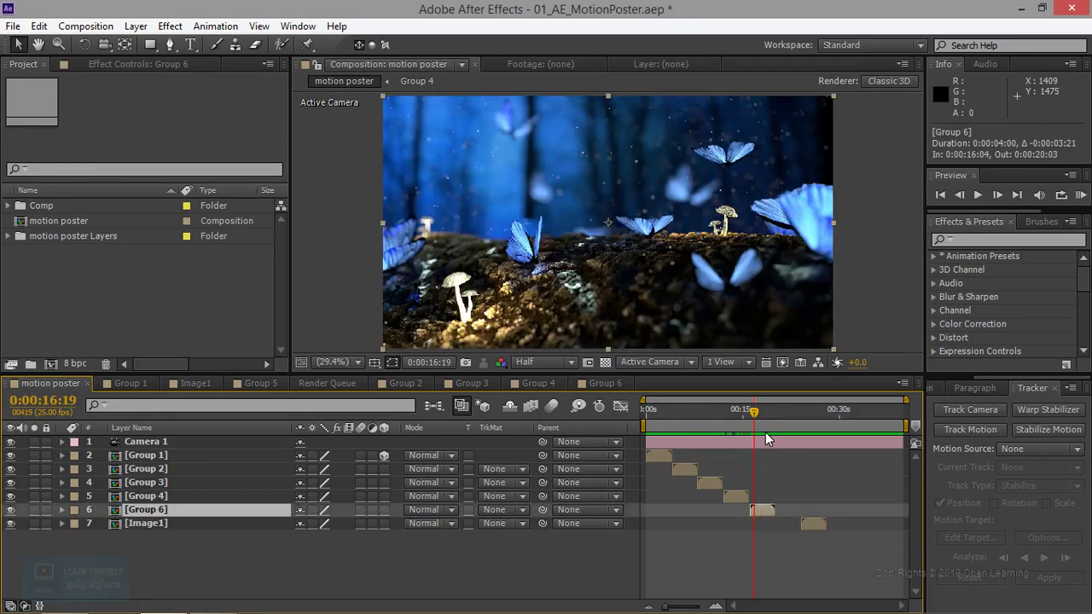
left_click_drag(749, 413, 755, 411)
Open the [Group 6] precomp and make all five of its layers 3D.
double_click(127, 510)
left_click(230, 442)
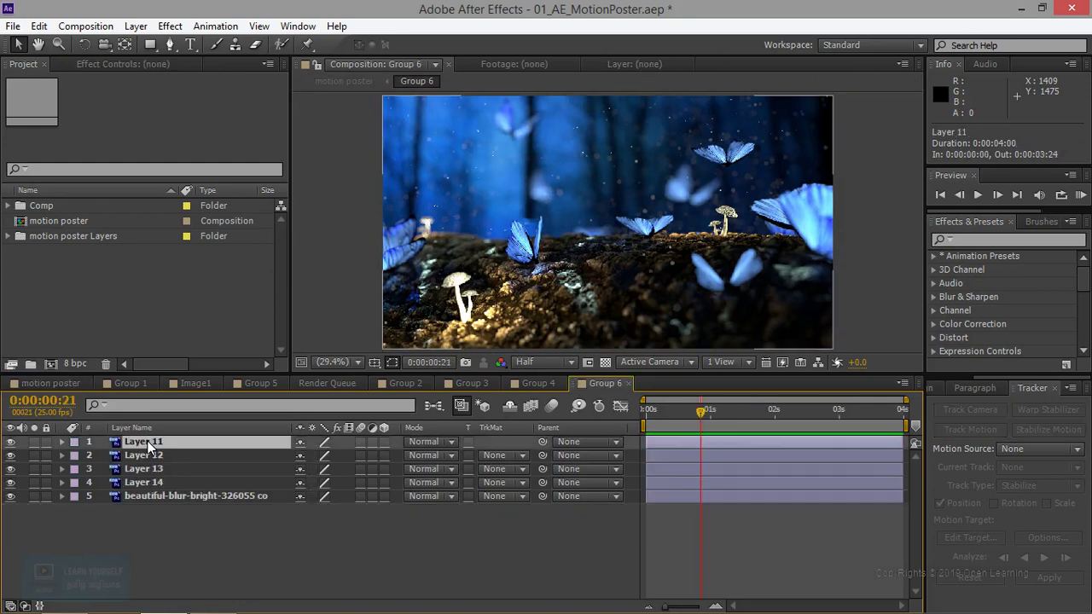
left_click_drag(384, 441, 383, 496)
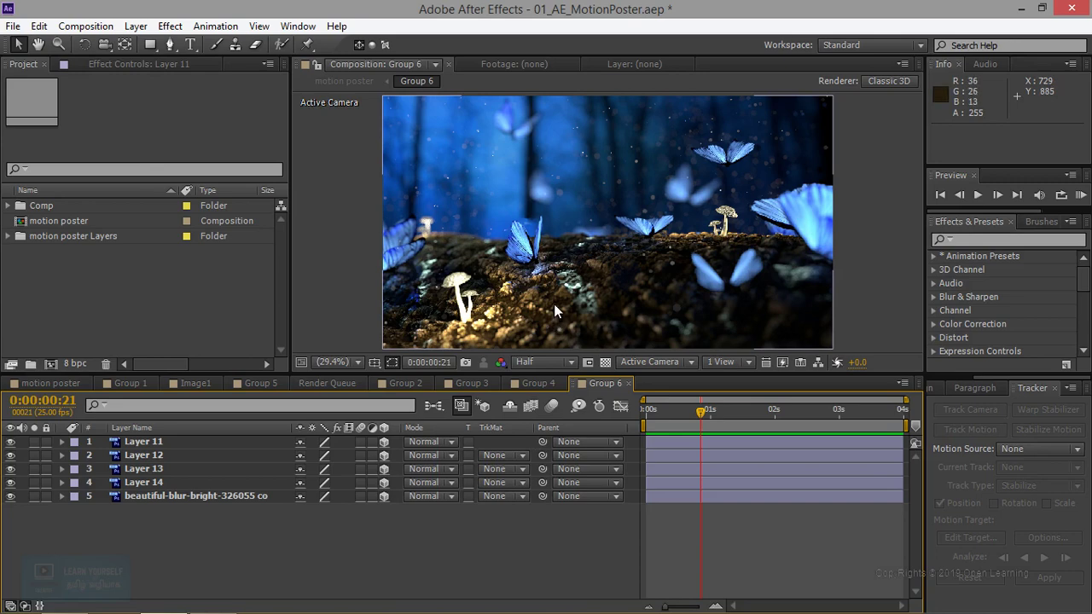
Add Camera 1 and show a Top view beside the camera view.
key("ctrl+alt+shift+c")
left_click(708, 466)
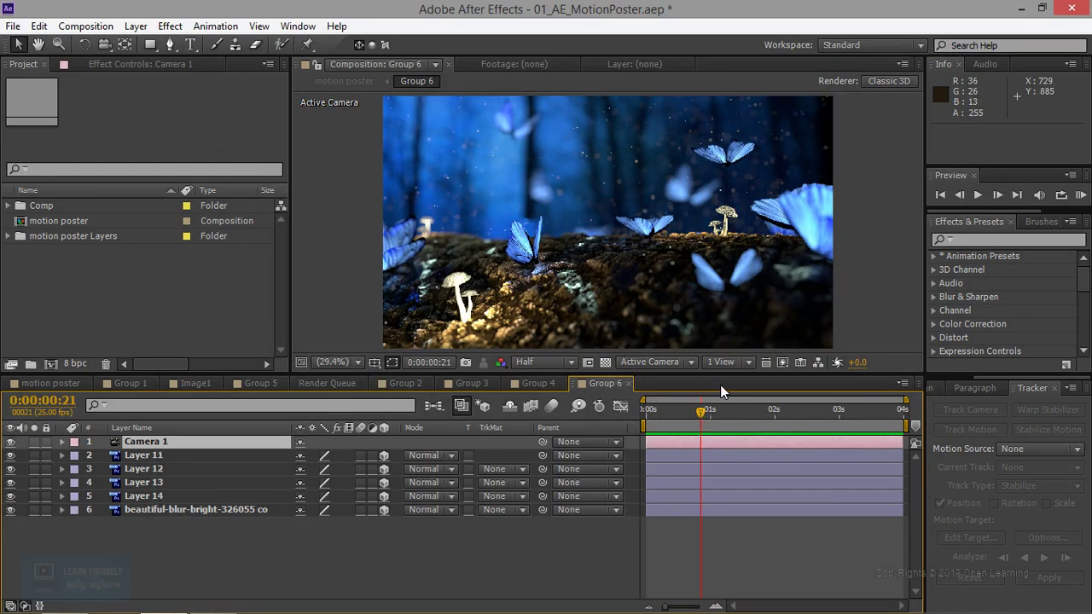
left_click(733, 362)
left_click(751, 397)
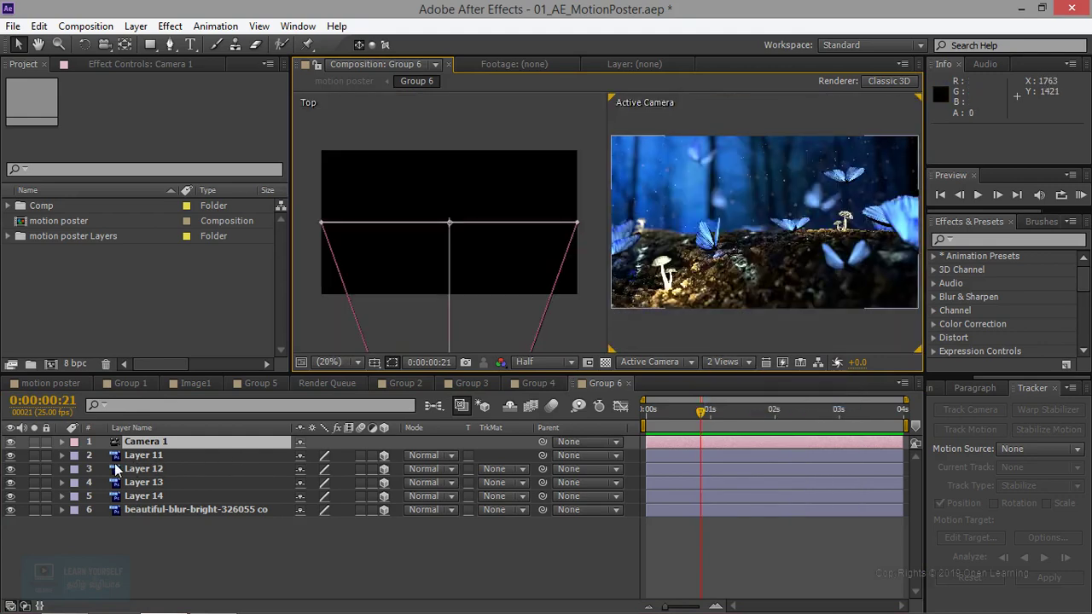
Check what Layers 12 and 14 hold, then bring Layer 14 toward the camera.
left_click(11, 468)
left_click(10, 469)
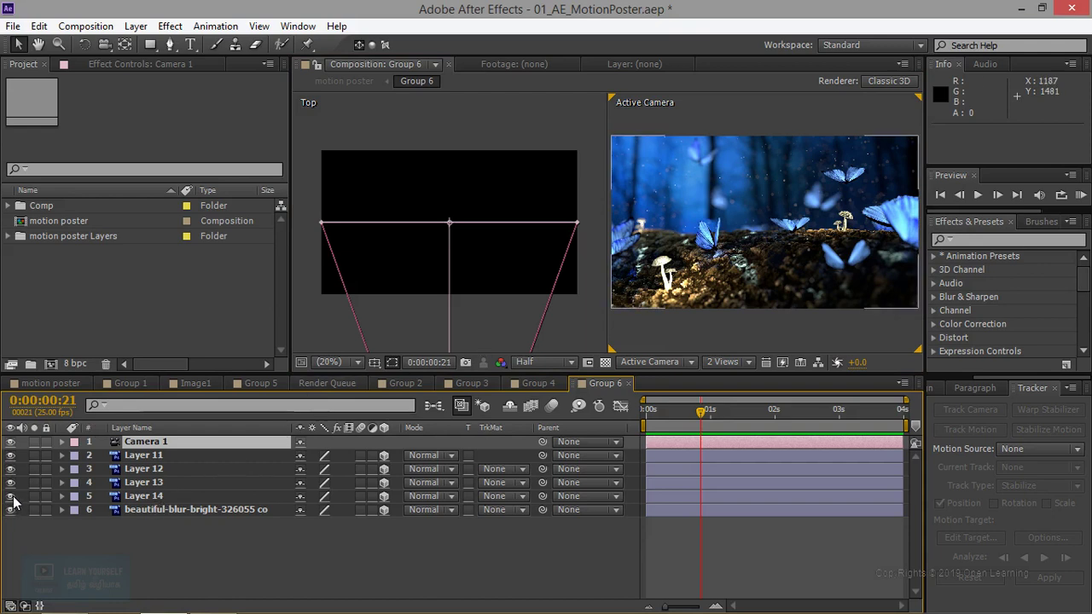
left_click(10, 495)
left_click(11, 497)
left_click(150, 498)
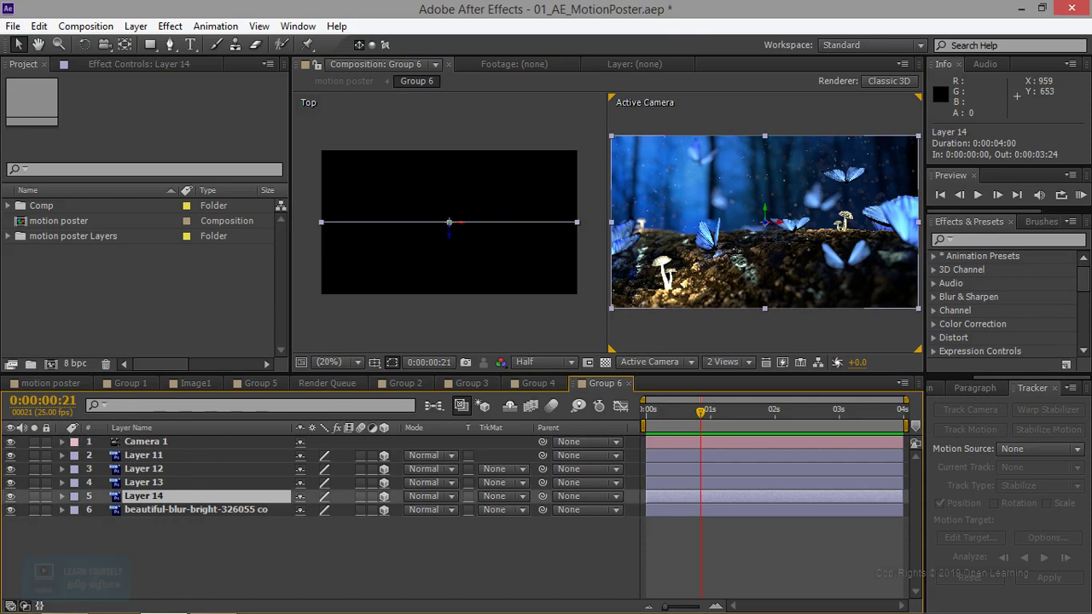
left_click_drag(448, 229, 448, 269)
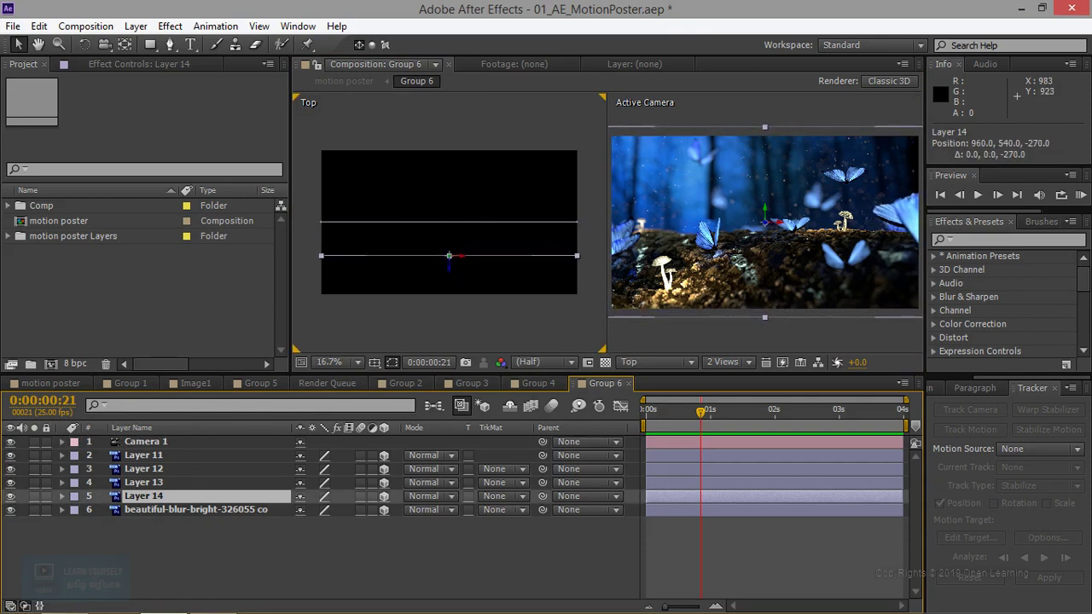
left_click_drag(449, 262, 448, 258)
Push the blurred forest background back in Z and scale it to 112%.
left_click(163, 510)
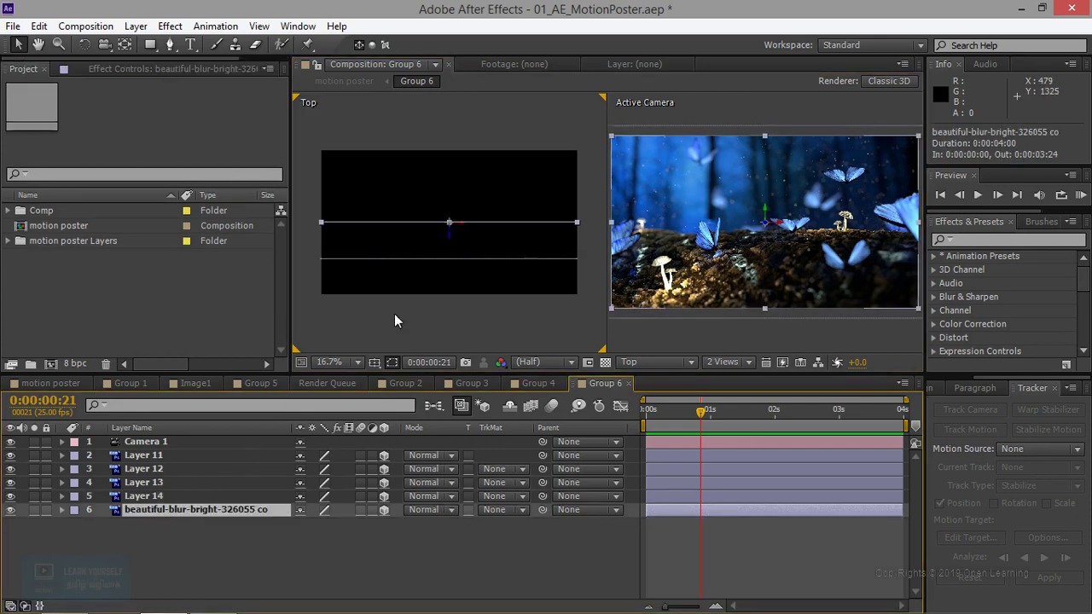
left_click_drag(447, 235, 448, 202)
key("s")
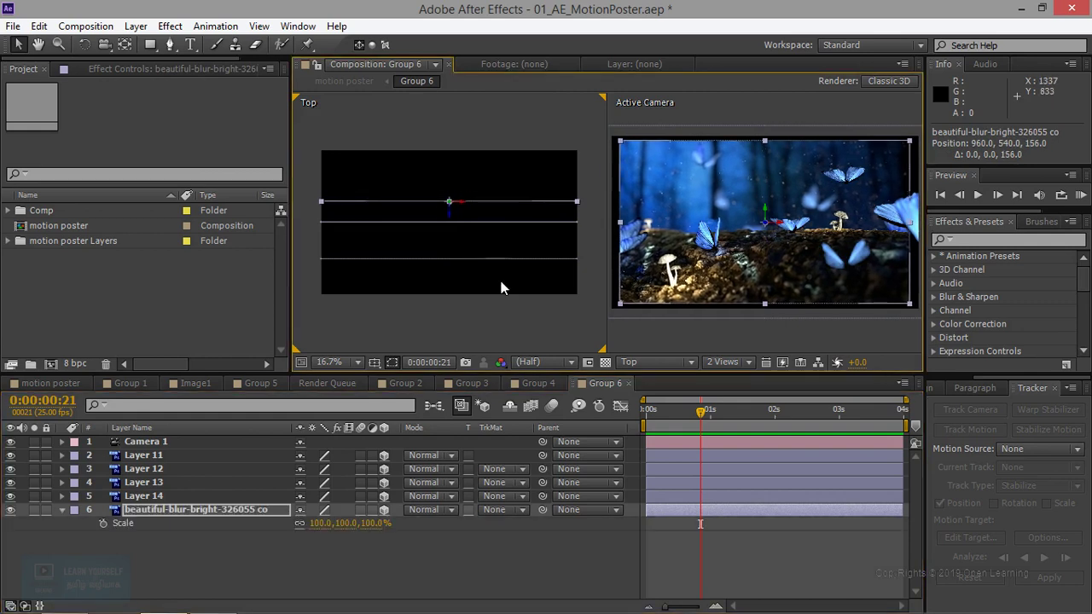
left_click(700, 524)
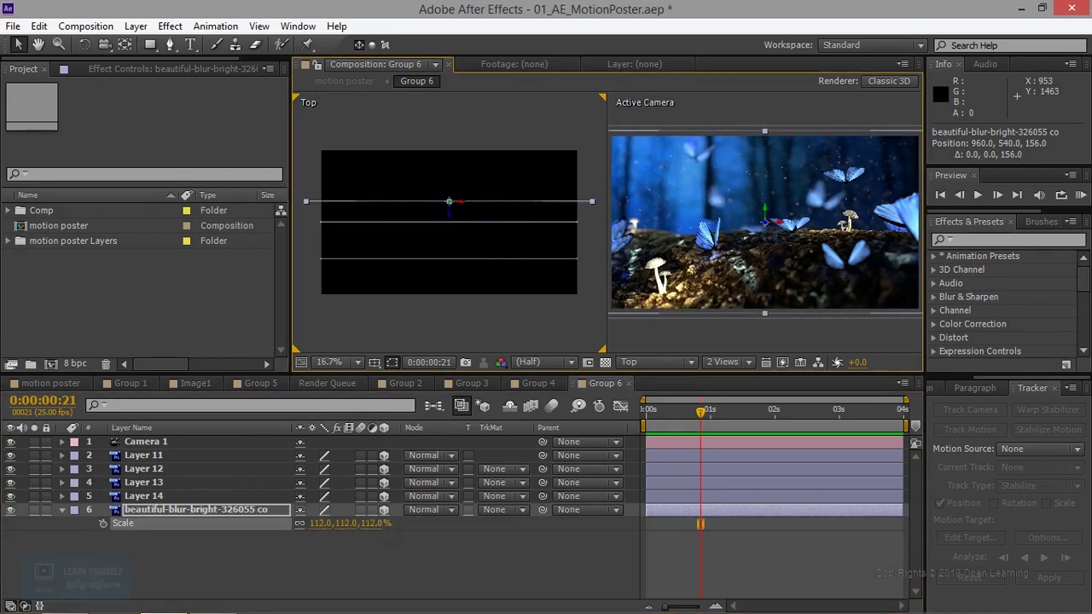
Nudge Layer 14 slightly back and set Layer 13 to Z -186.
left_click(150, 499)
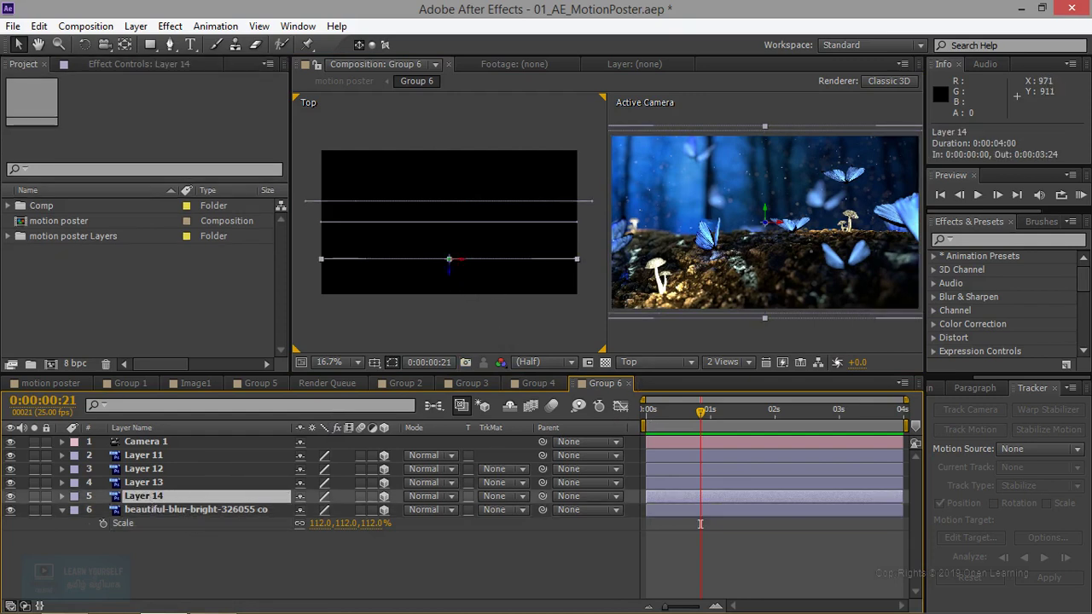
key("Up")
key("Up")
key("Up")
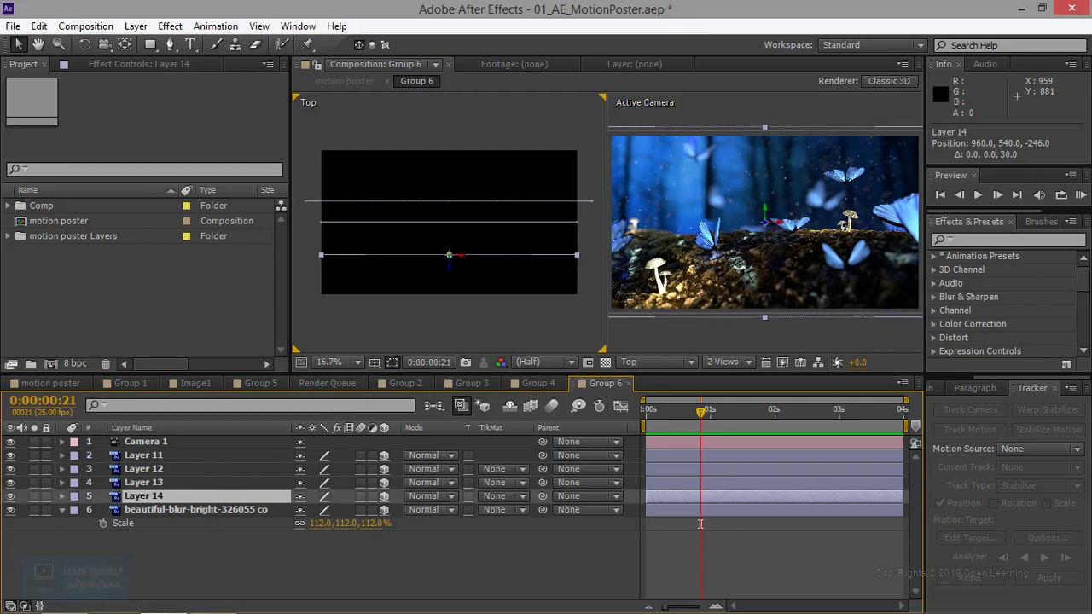
key("Return")
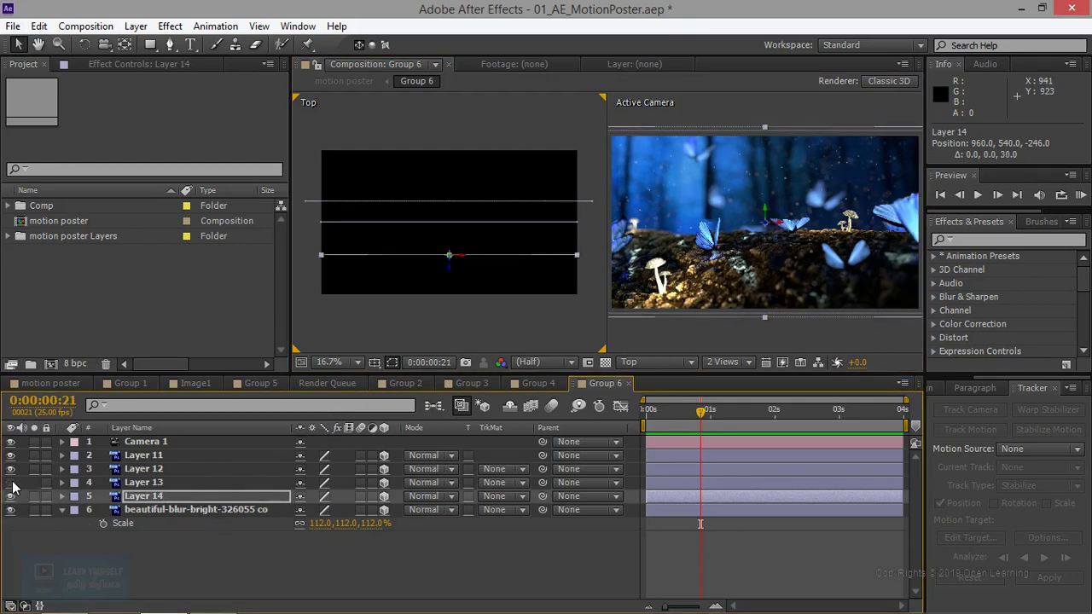
left_click(162, 482)
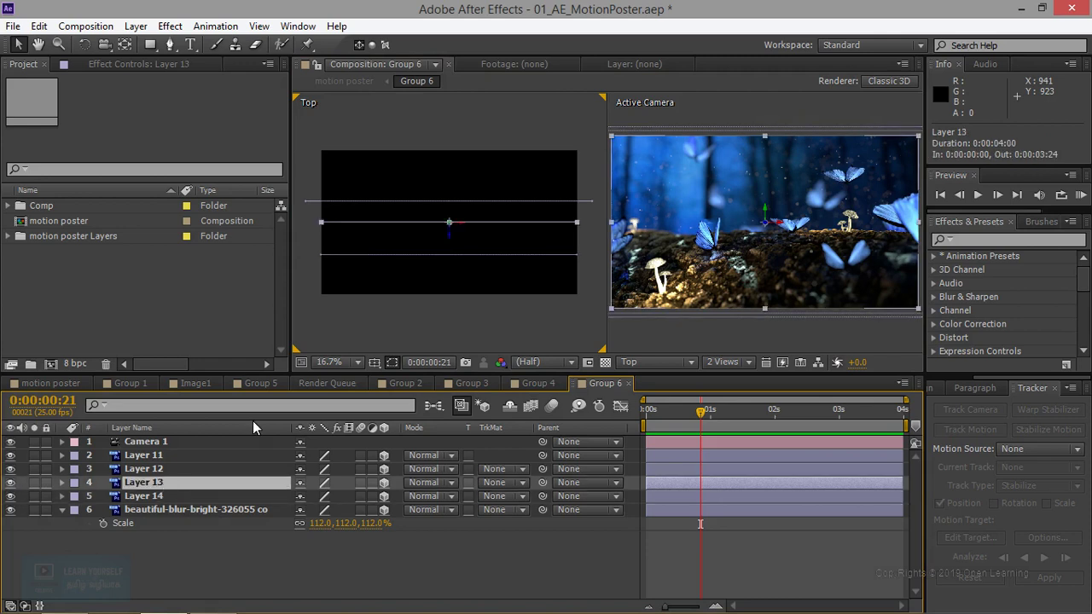
left_click_drag(450, 223, 451, 248)
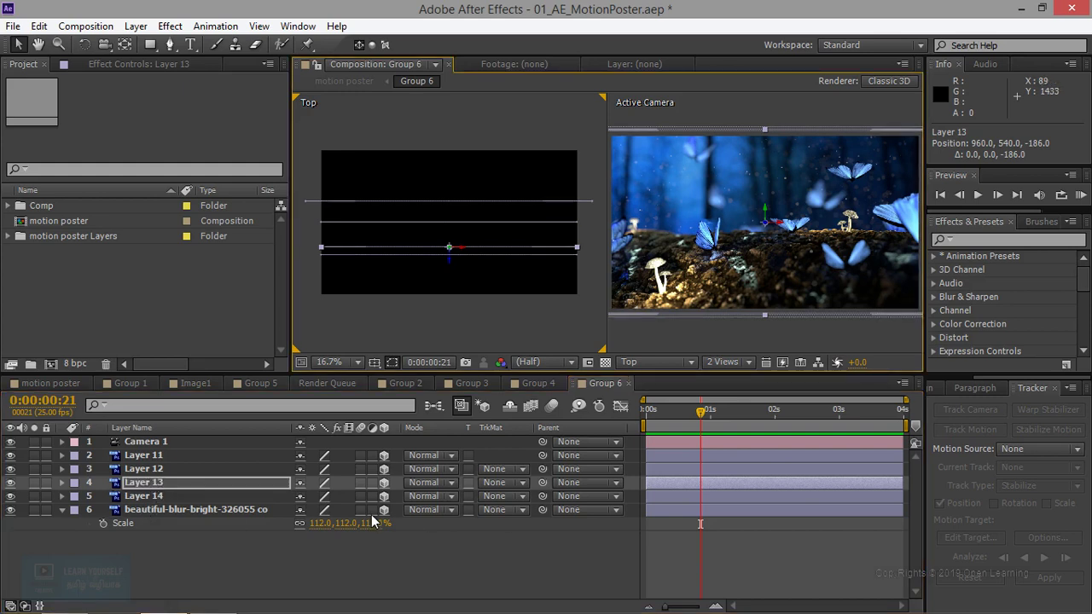
key("Return")
Place Layer 12 at Z -426 and Layer 11 at Z -36.
left_click(160, 473)
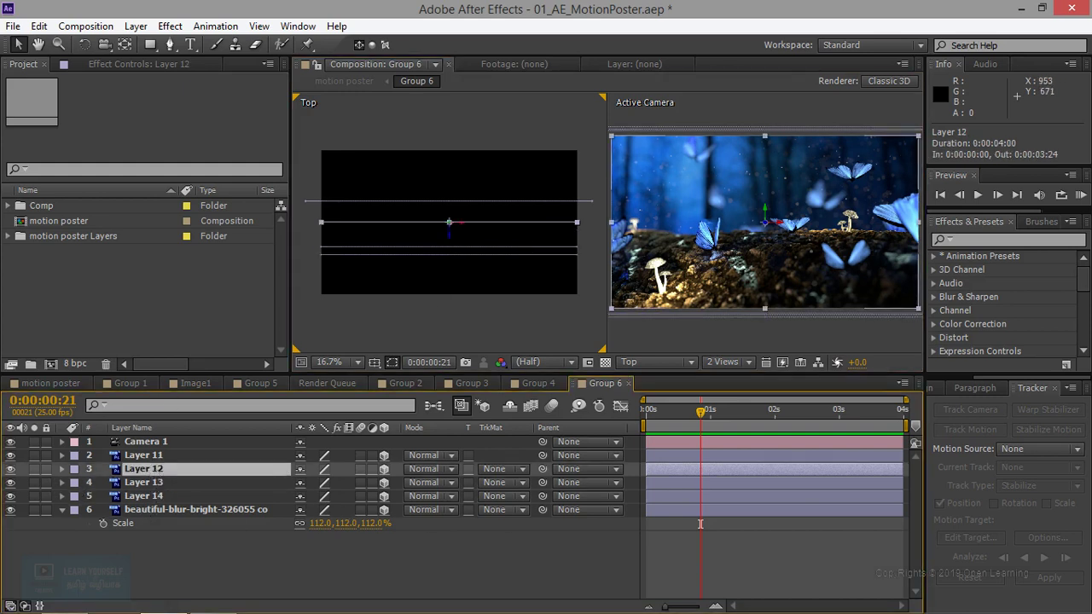
mouse_move(450, 222)
left_mouse_down()
mouse_move(452, 206)
mouse_move(449, 278)
left_mouse_up()
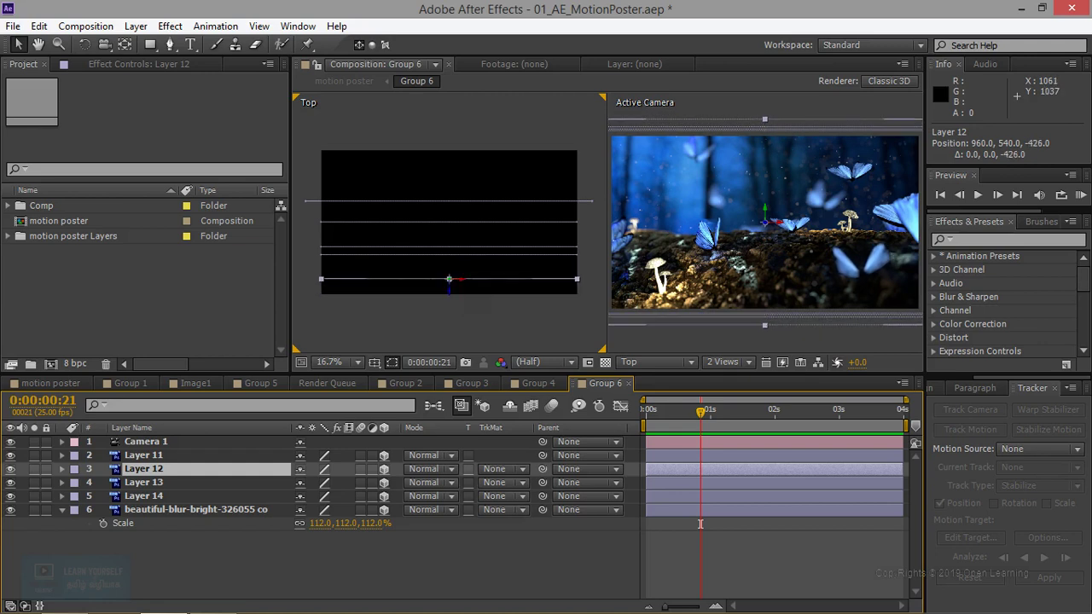
left_click_drag(449, 279, 449, 271)
left_click(141, 458)
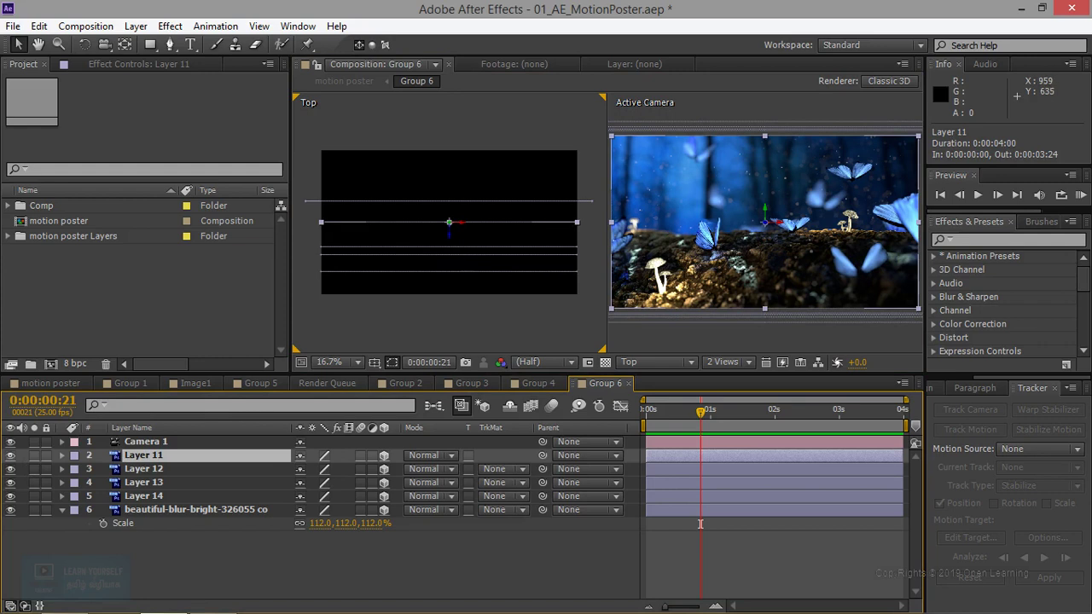
mouse_move(449, 232)
left_mouse_down()
mouse_move(452, 251)
mouse_move(450, 228)
left_mouse_up()
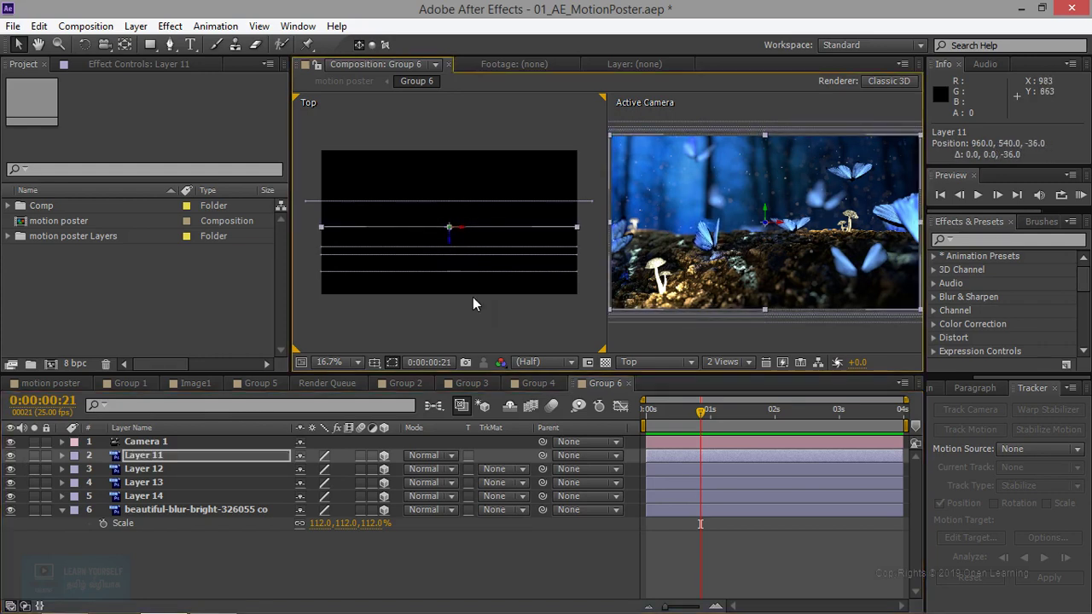
left_click(164, 443)
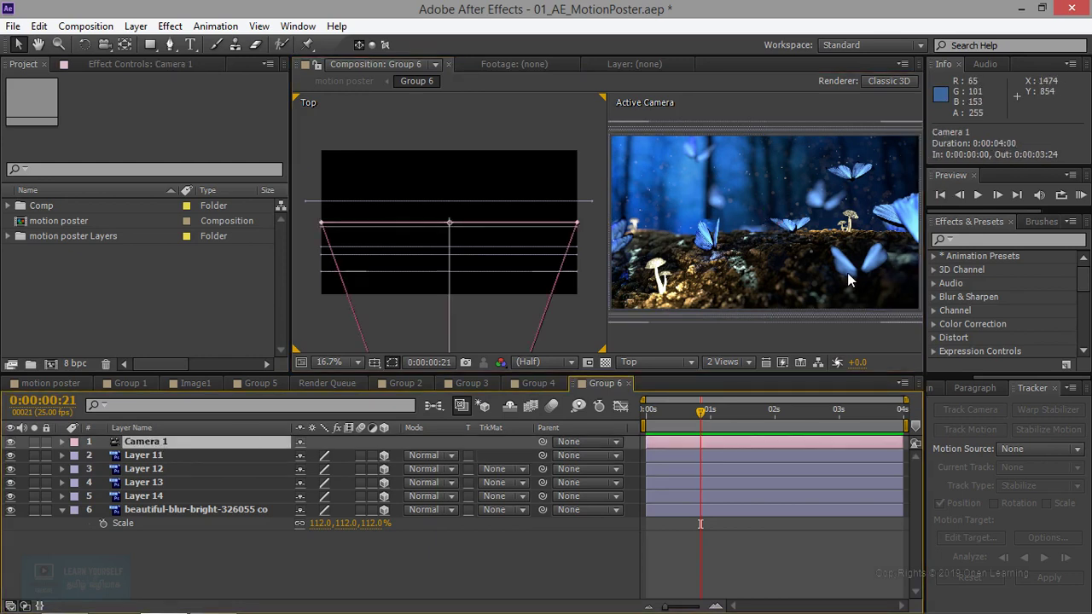
left_click_drag(702, 417, 645, 412)
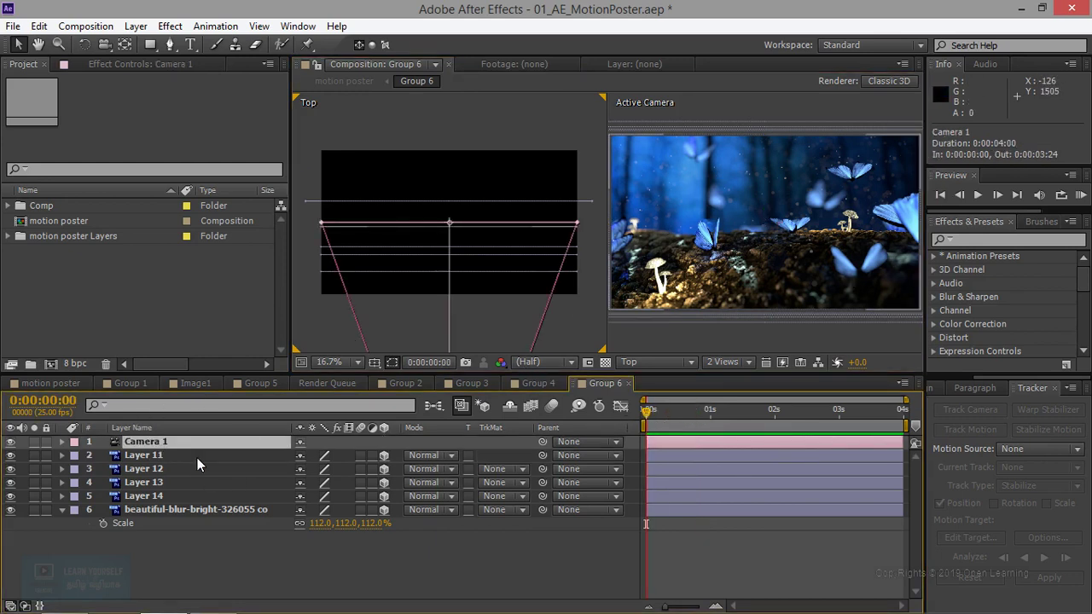
Set 0s keyframes for Camera 1's Position, Orientation and X, Y, Z Rotation.
left_click(63, 443)
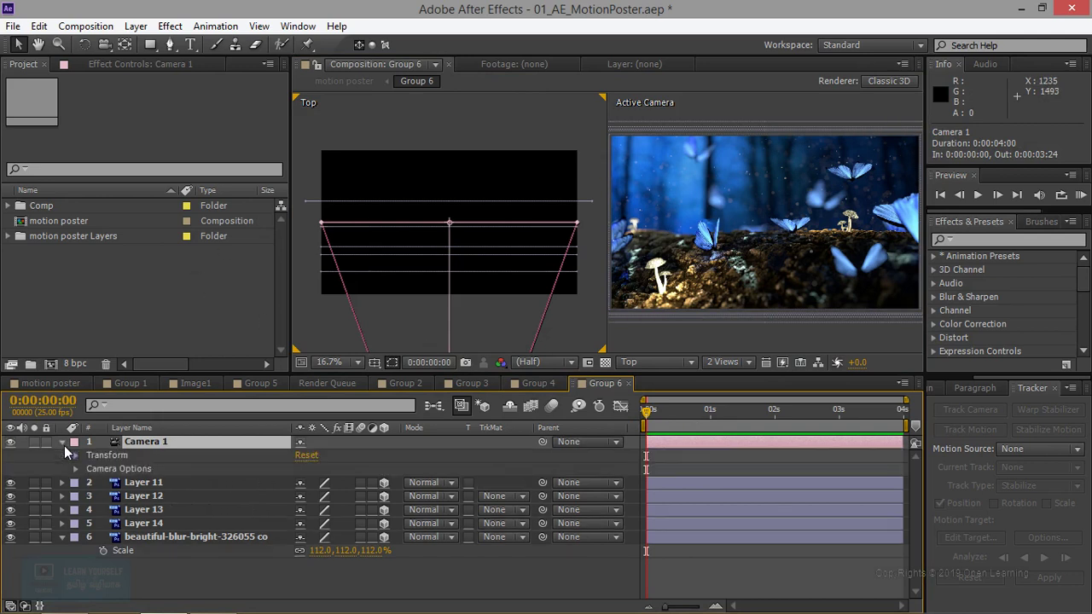
left_click(76, 455)
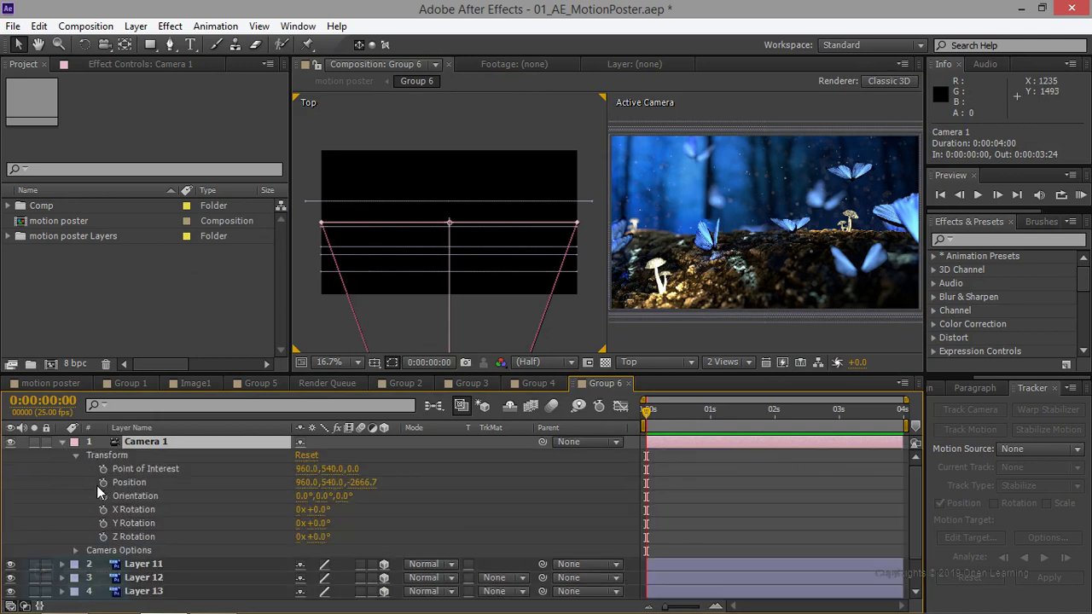
left_click(103, 482)
left_click(103, 495)
left_click(103, 510)
left_click(104, 537)
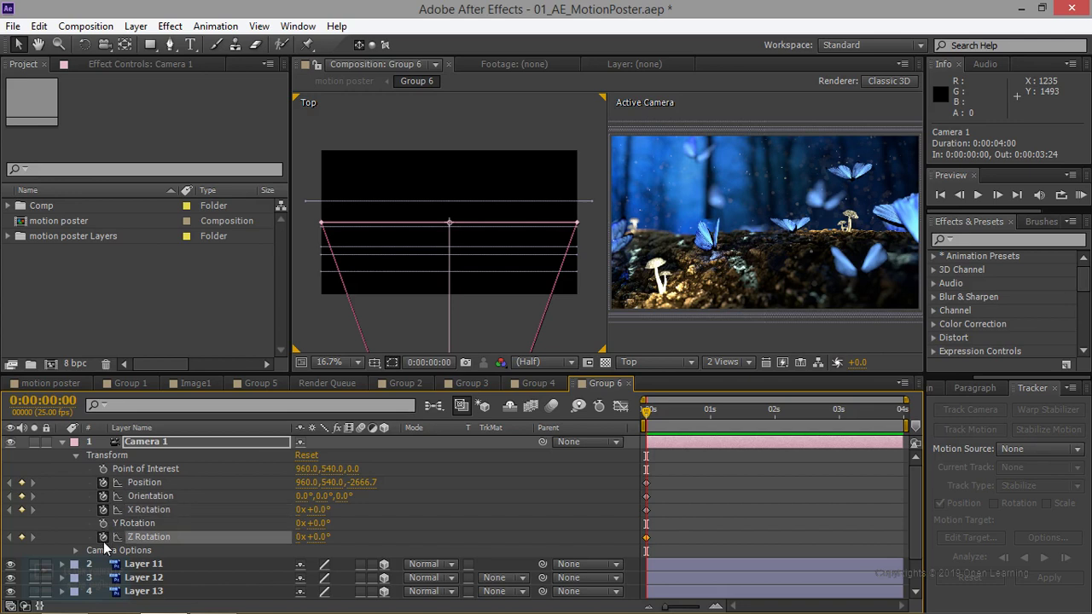
left_click(103, 523)
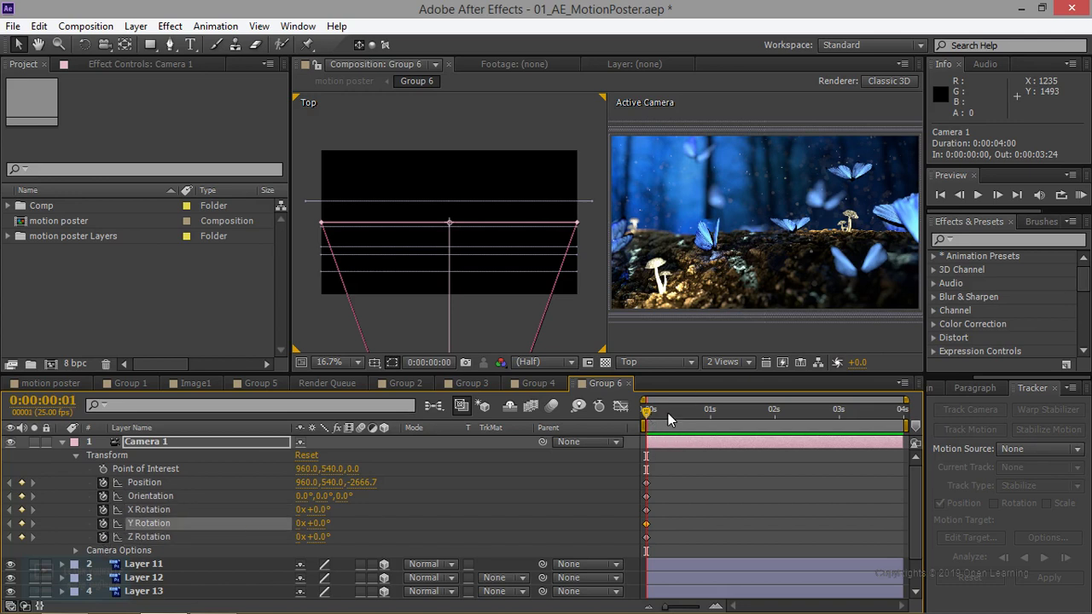
At 0:00:03:22, orbit Camera 1 to an end Position of (-60.2, 481.8, -2463.1).
left_click_drag(668, 413, 896, 412)
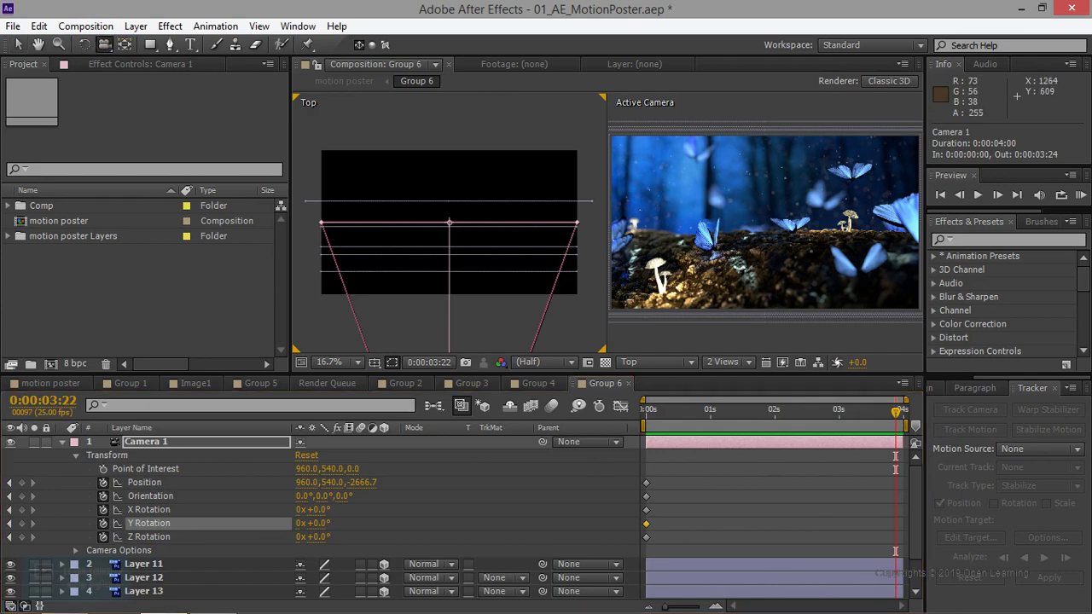
left_click_drag(768, 222, 712, 331)
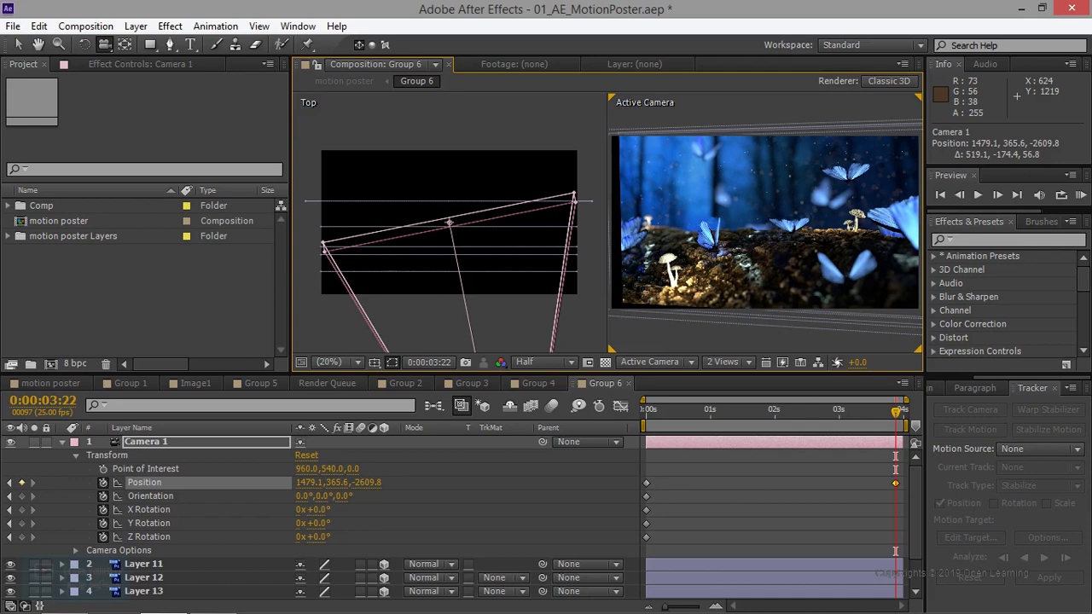
left_click_drag(711, 331, 710, 352)
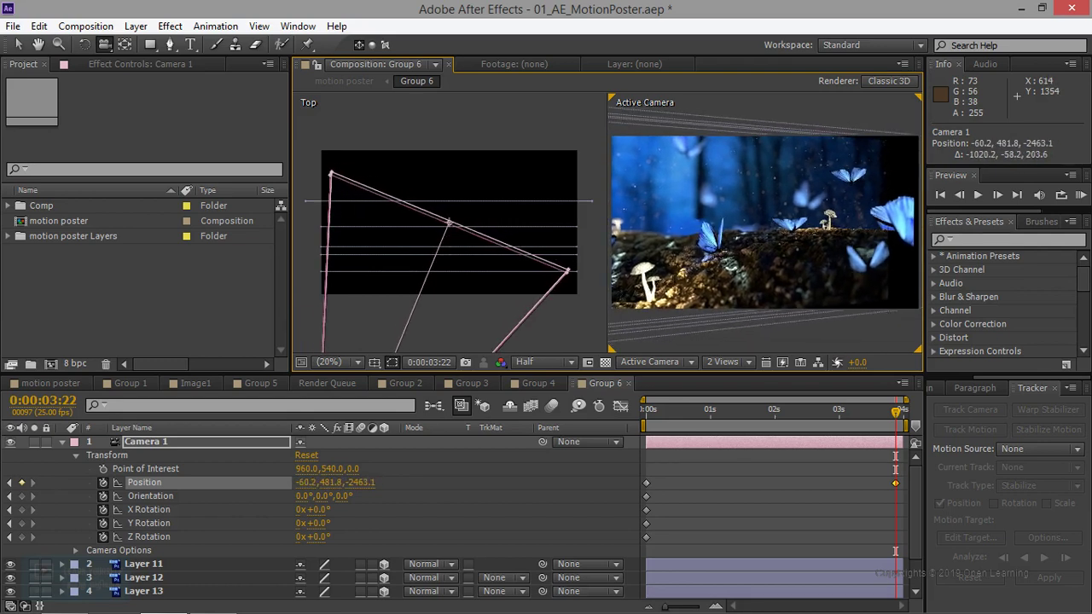
left_click_drag(895, 413, 644, 424)
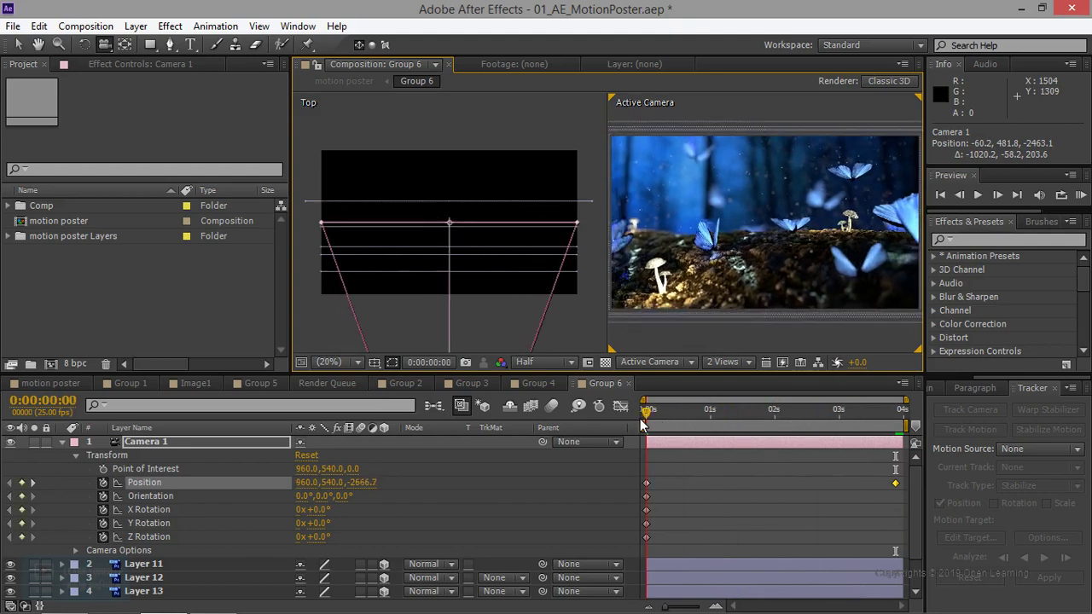
Review Group 6's layers and preview the camera push-in parallax.
left_click(61, 442)
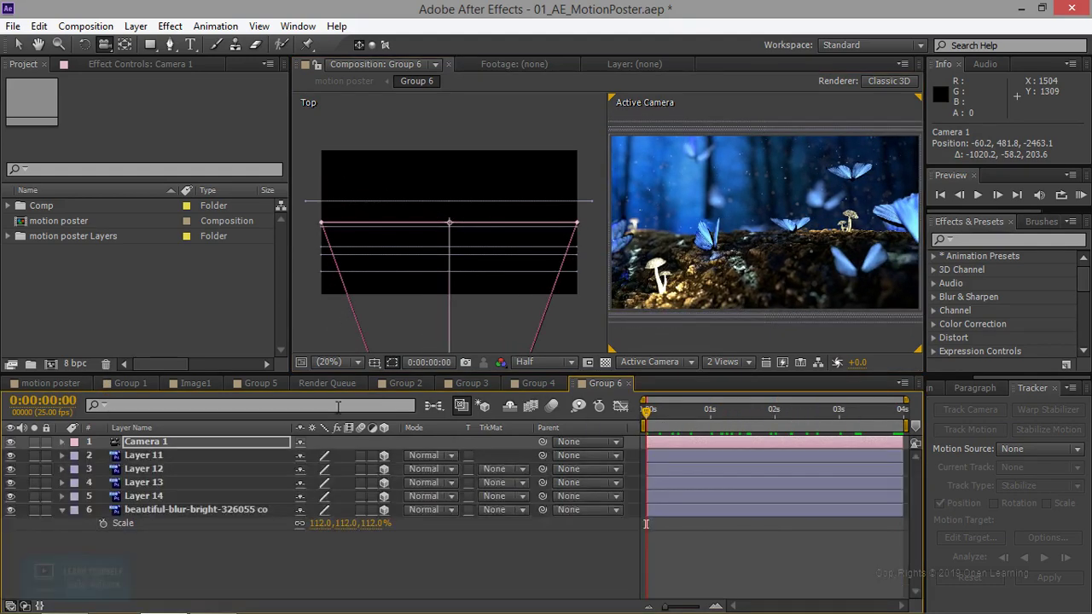
left_click(156, 456)
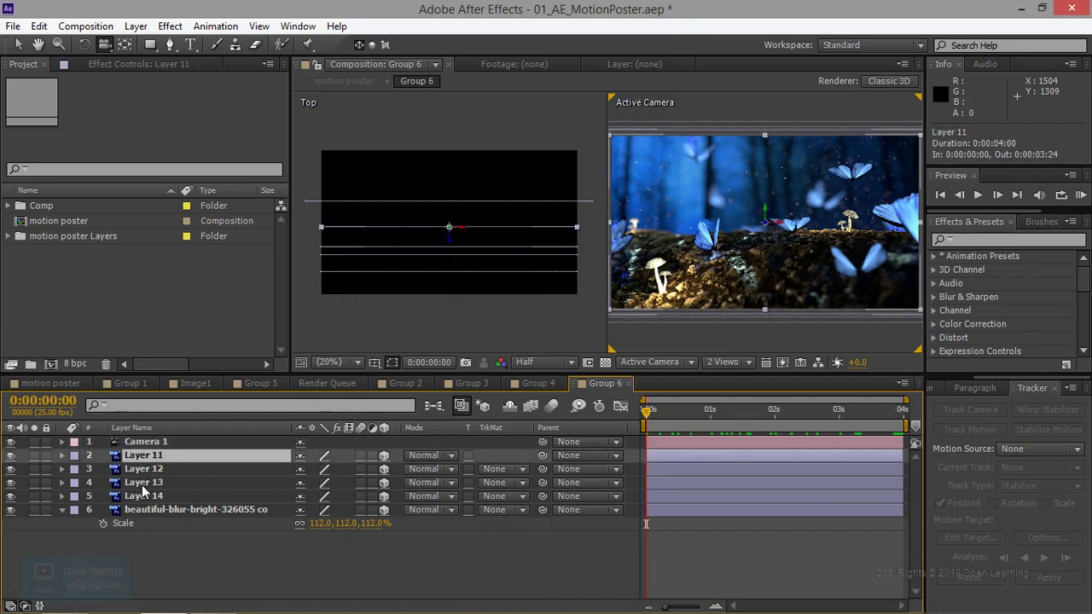
left_click(147, 470)
left_click(157, 497)
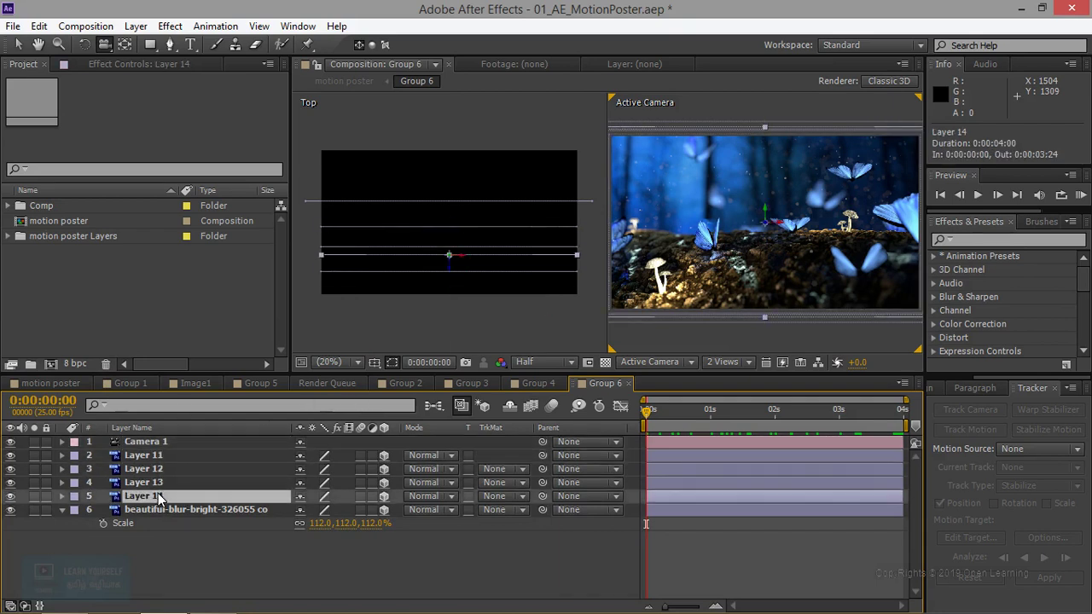
left_click(10, 497)
left_click(10, 497)
mouse_move(651, 414)
left_mouse_down()
mouse_move(789, 423)
mouse_move(716, 414)
left_mouse_up()
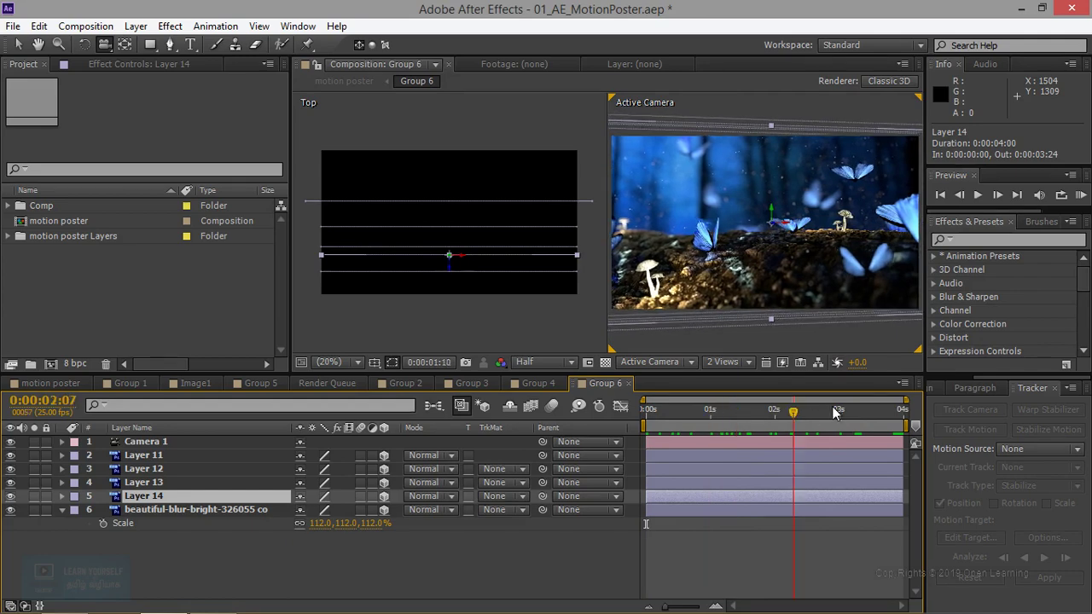
mouse_move(716, 414)
left_mouse_down()
mouse_move(657, 414)
mouse_move(806, 414)
mouse_move(646, 416)
left_mouse_up()
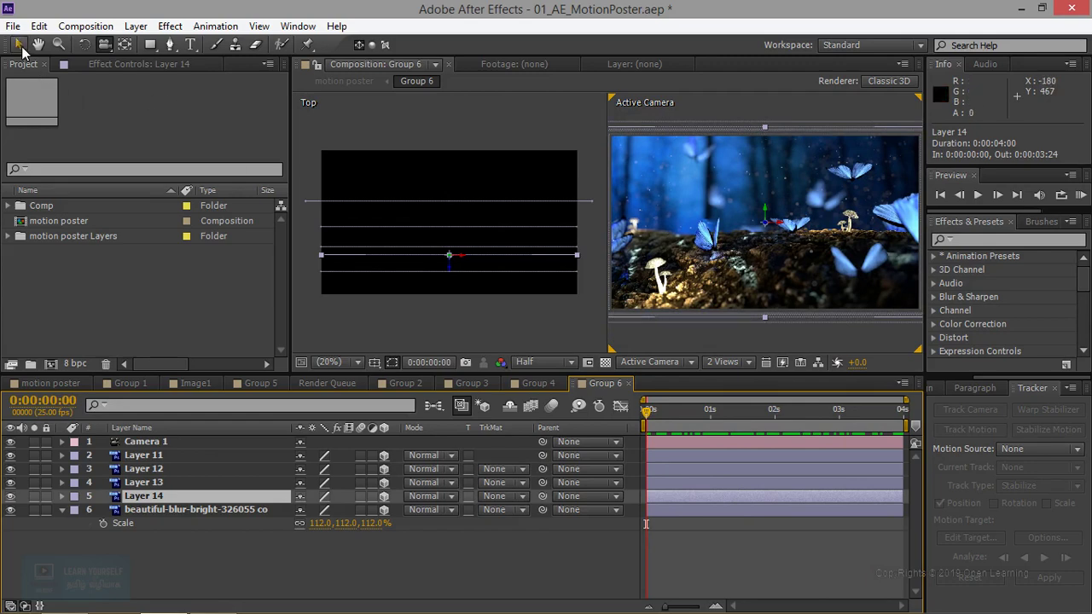
In the motion poster comp, move [Image1] to start around 0:00:20:06, right after [Group 6].
left_click(58, 384)
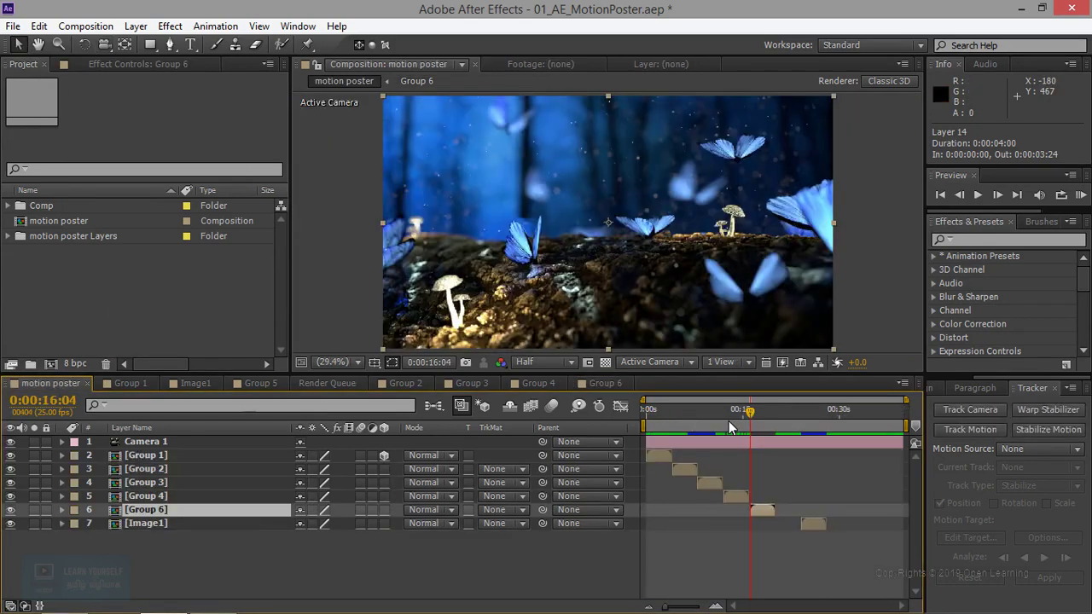
left_click_drag(750, 415, 769, 417)
mouse_move(779, 415)
left_mouse_down()
mouse_move(762, 420)
mouse_move(777, 415)
left_mouse_up()
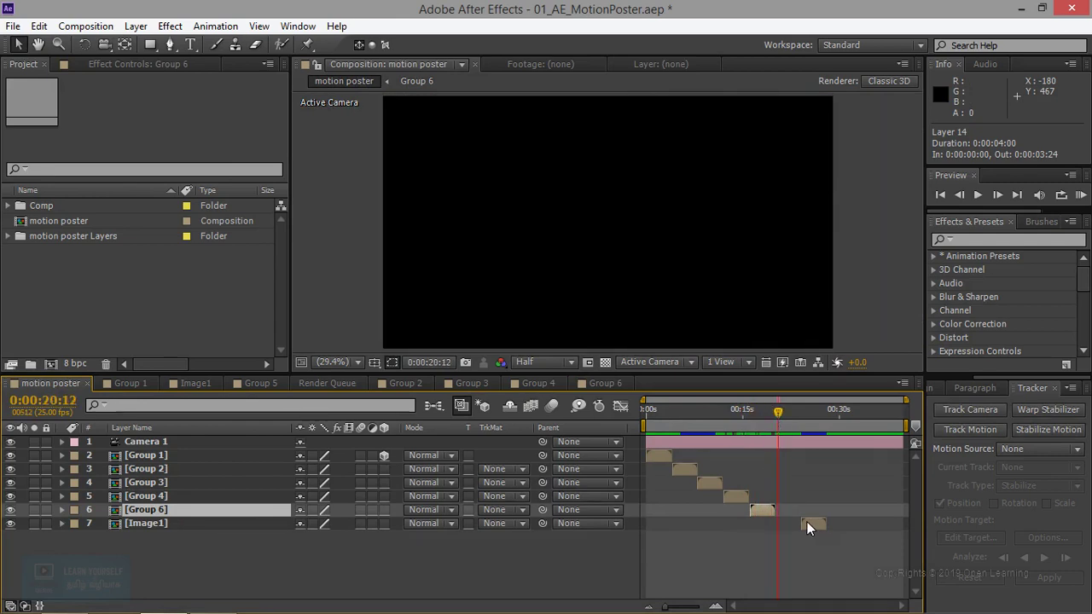
left_click_drag(806, 521, 784, 523)
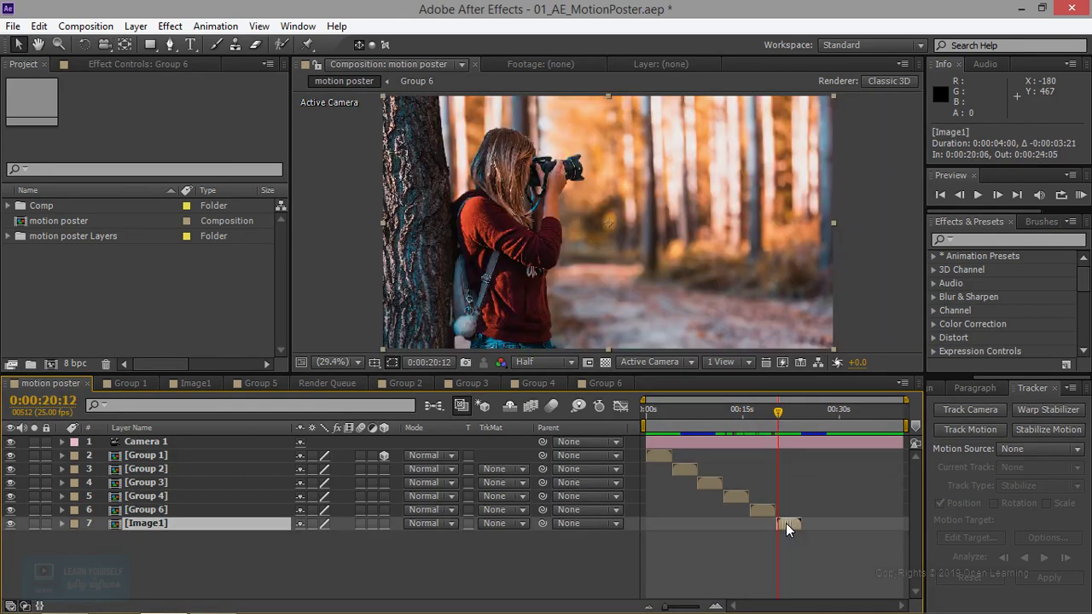
Open the Image1 comp, check its layers, and add a Two-Node 50mm Camera 1.
double_click(142, 522)
left_click(141, 441)
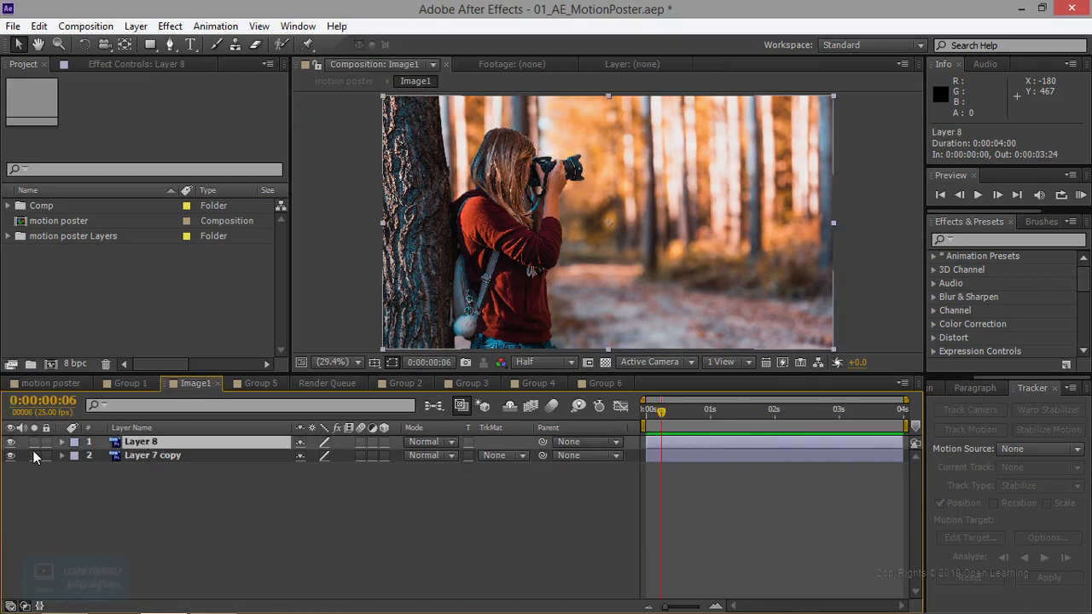
left_click(10, 456)
left_click(10, 455)
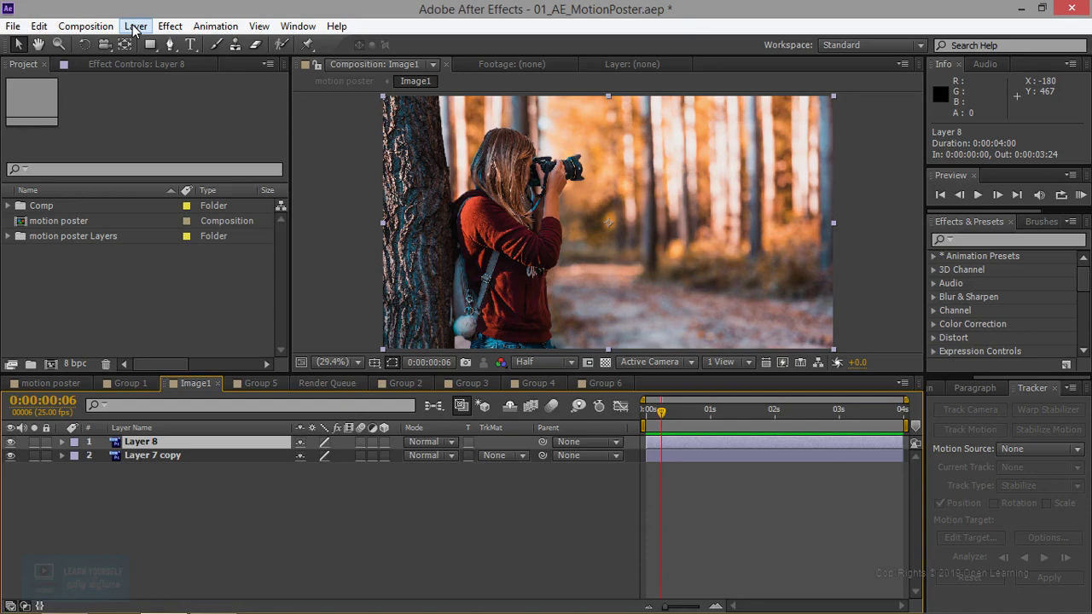
key("ctrl+alt+shift+c")
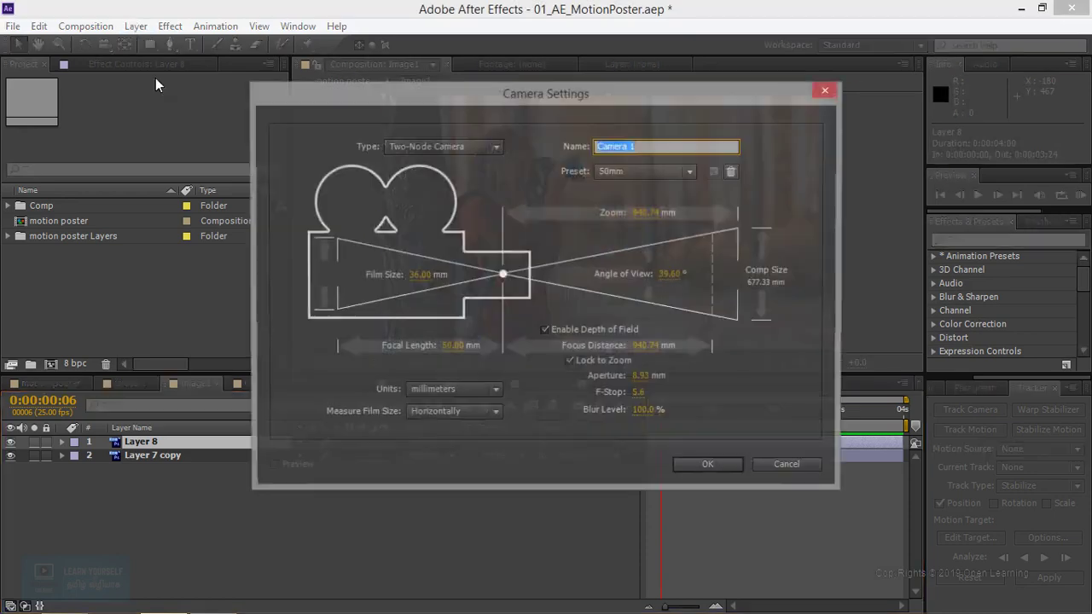
left_click(706, 466)
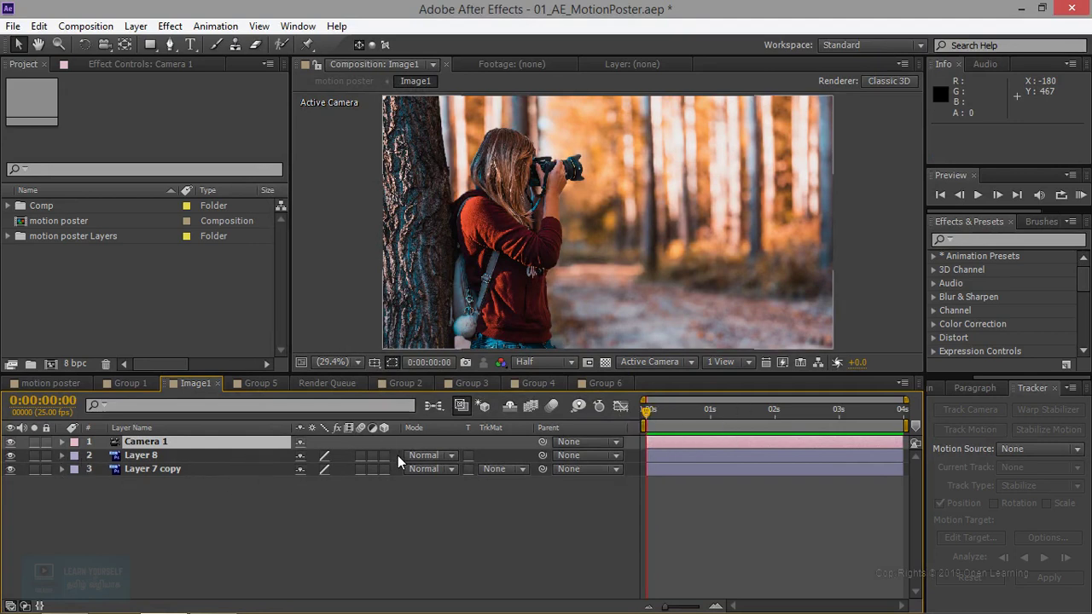
Use a 2-view layout to set Layer 8 back to Z -180 and Layer 7 copy forward to Z 66.
left_click(740, 361)
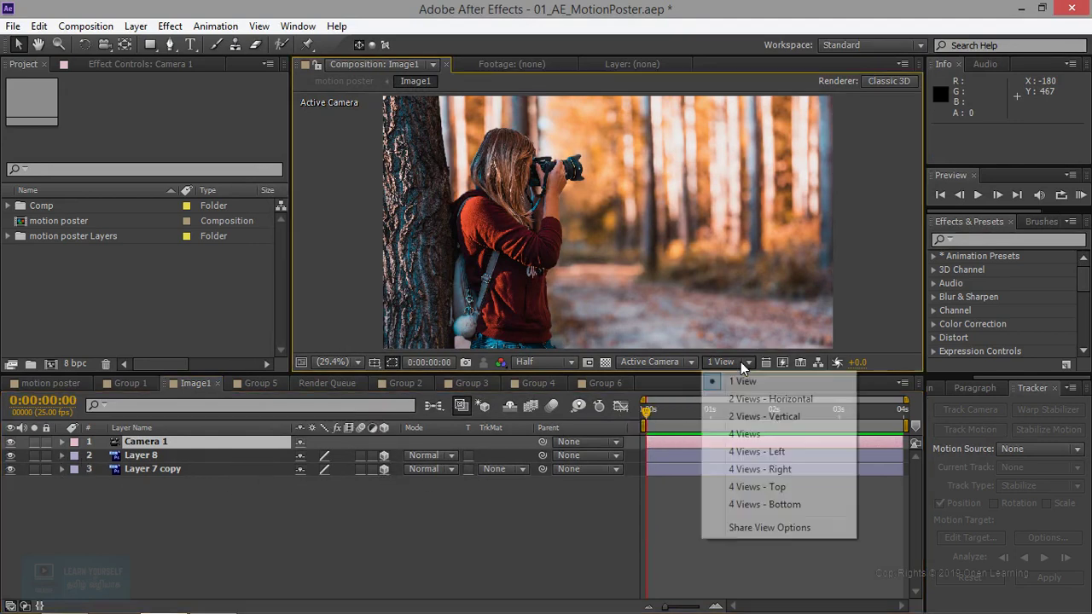
left_click(751, 398)
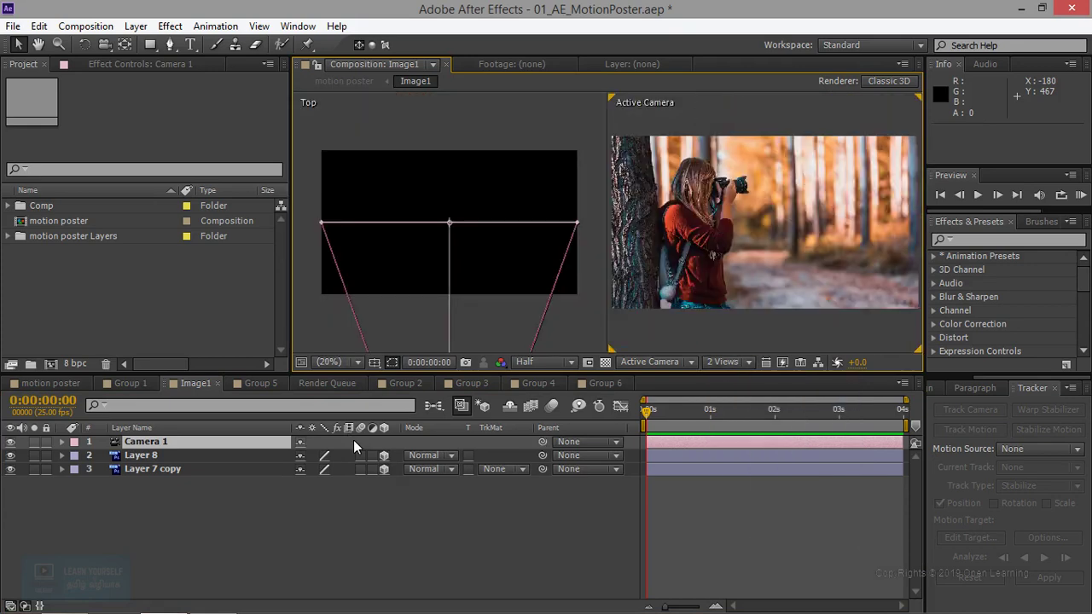
left_click(153, 456)
left_click_drag(448, 234, 467, 266)
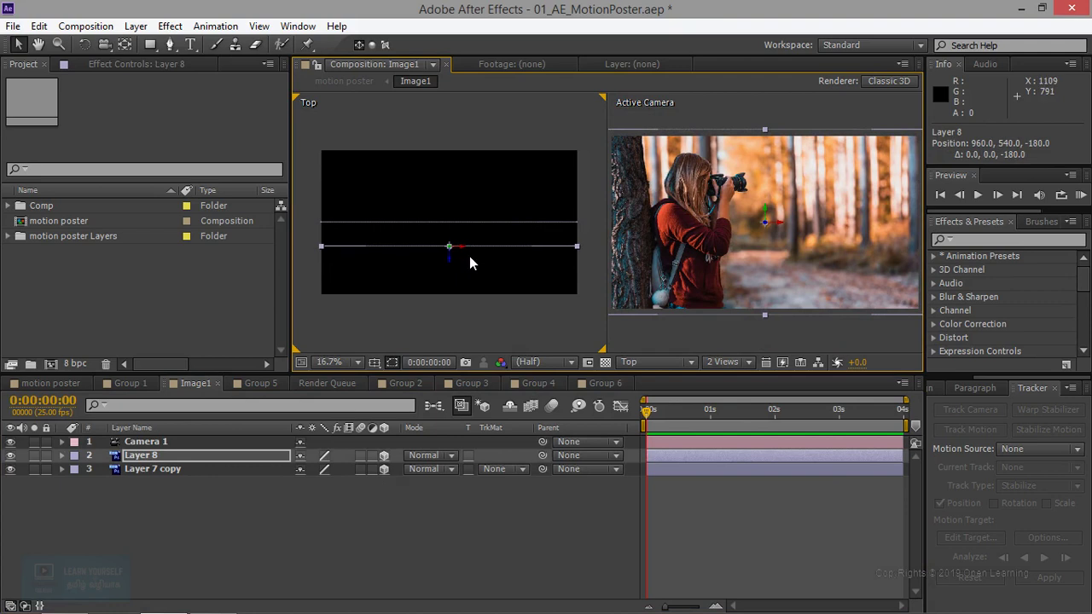
left_click(162, 468)
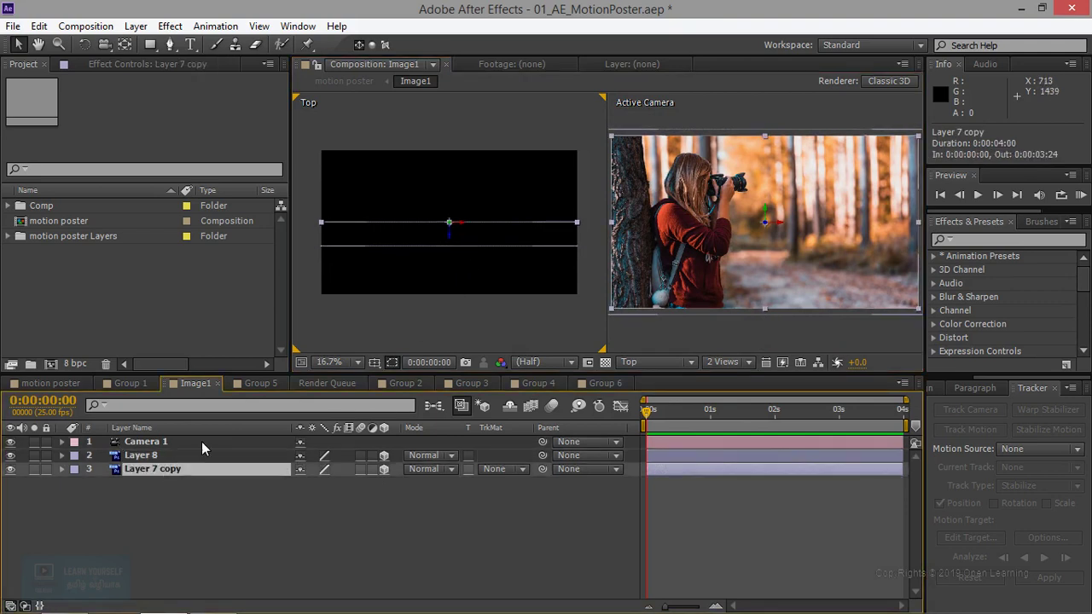
left_click_drag(449, 229, 448, 220)
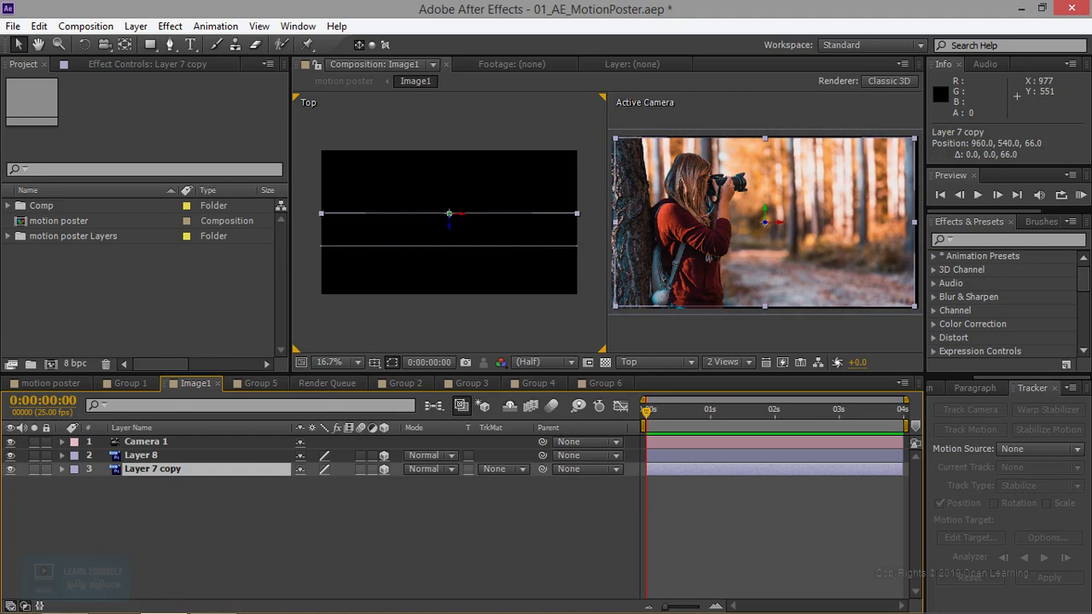
Scale Layer 7 copy to 105%.
key("s")
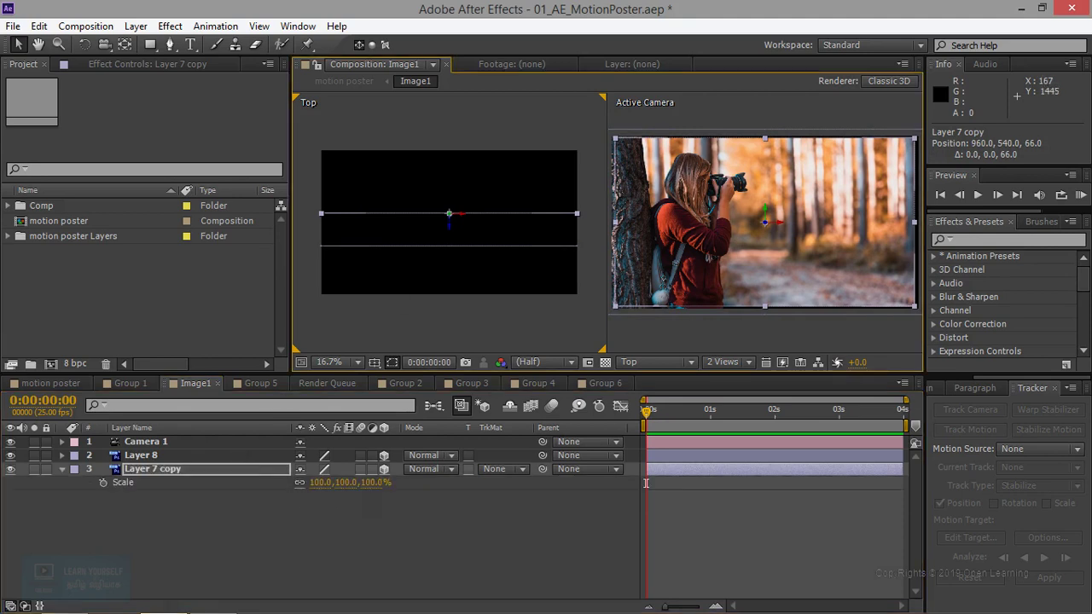
key("ctrl+v")
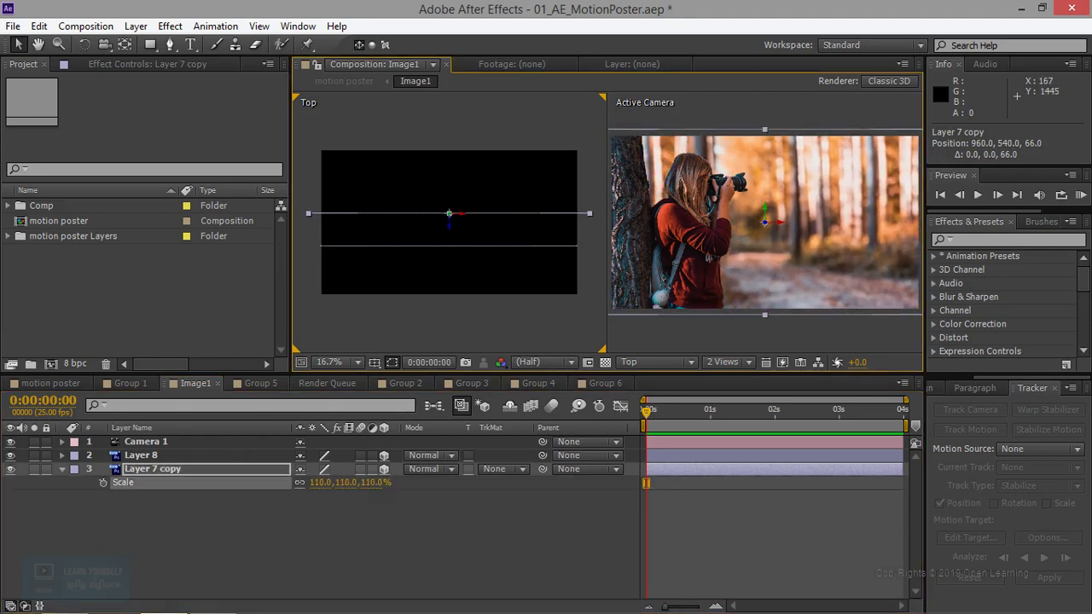
left_click_drag(323, 482, 290, 462)
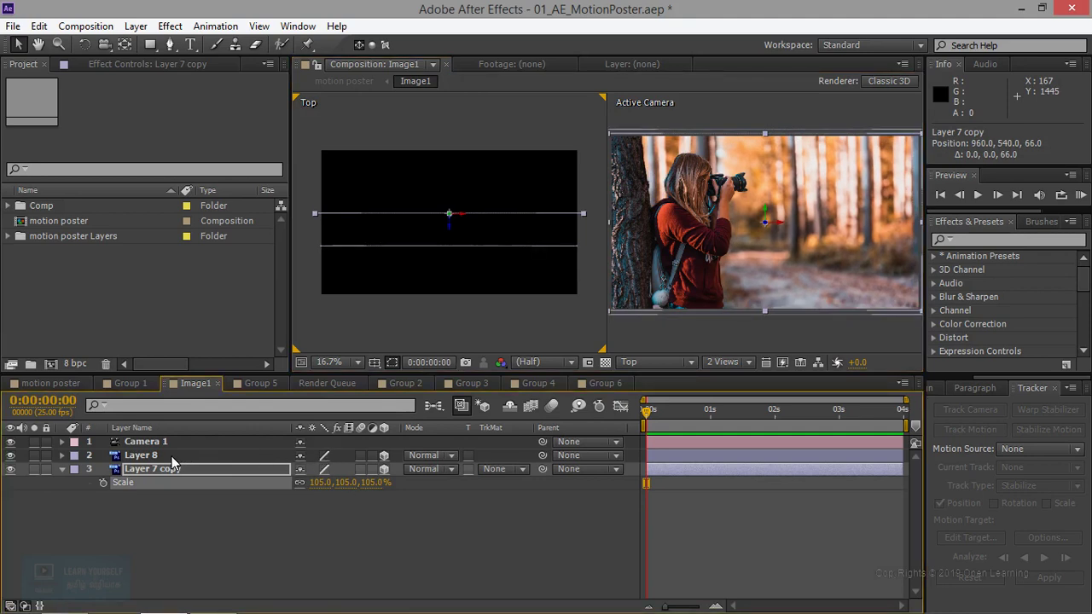
key("ctrl+Up")
key("ctrl+Up")
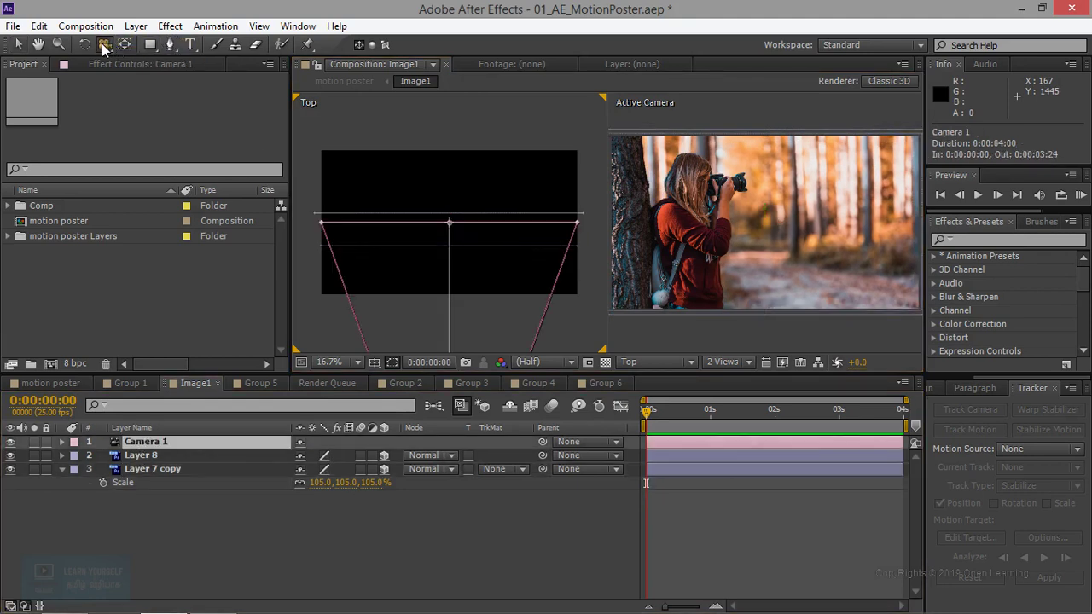
Set 0s keyframes for Image1's Camera 1 Position, Orientation and X, Y, Z Rotation.
left_click(62, 441)
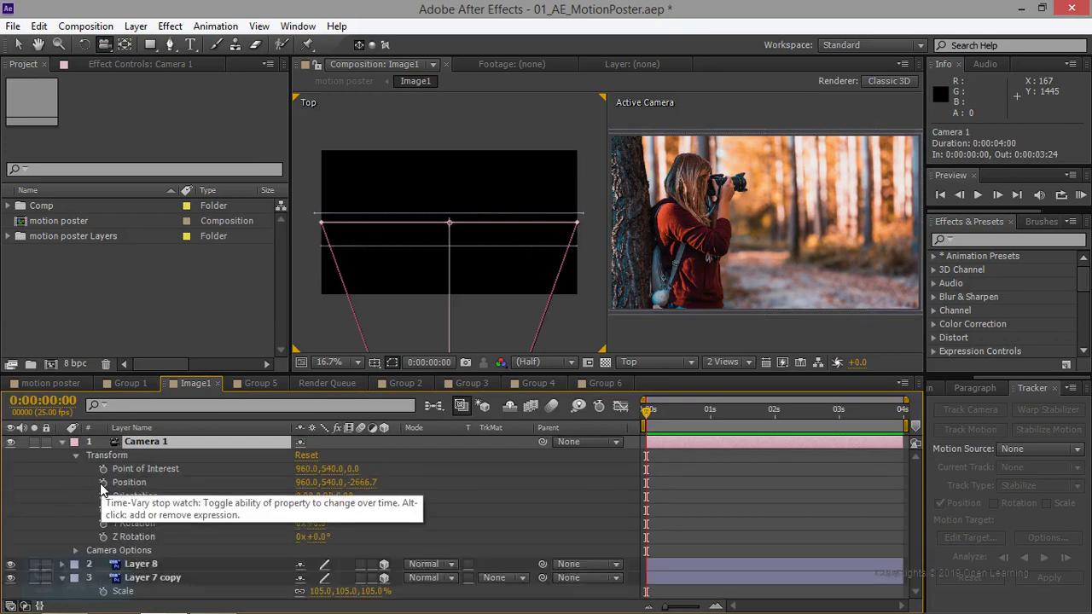
left_click(104, 482)
left_click(103, 495)
left_click(103, 509)
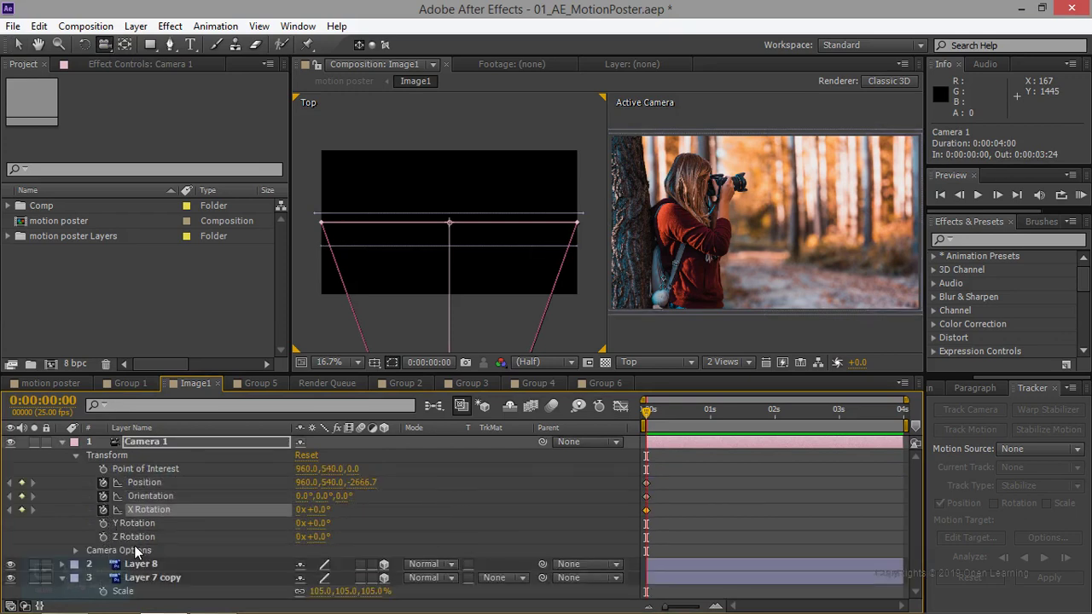
left_click(103, 523)
left_click(103, 537)
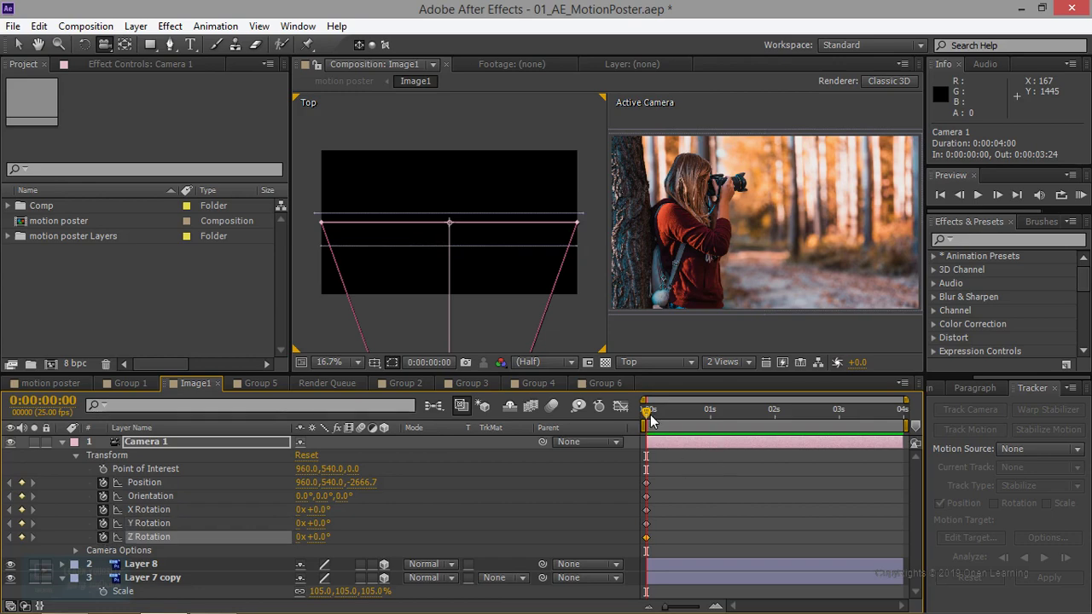
At 0:00:03:23, orbit Camera 1 to Position (213.8, 540.0, -2560.1).
left_click_drag(650, 416, 826, 420)
mouse_move(768, 222)
left_mouse_down()
mouse_move(683, 223)
mouse_move(857, 219)
left_mouse_up()
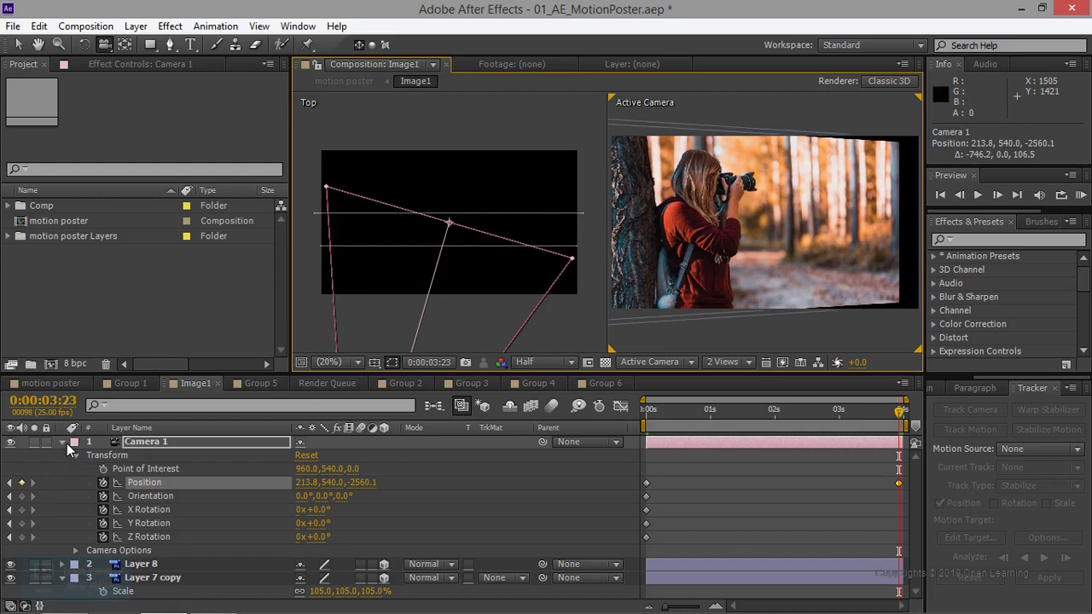
left_click(141, 565)
left_click(154, 579)
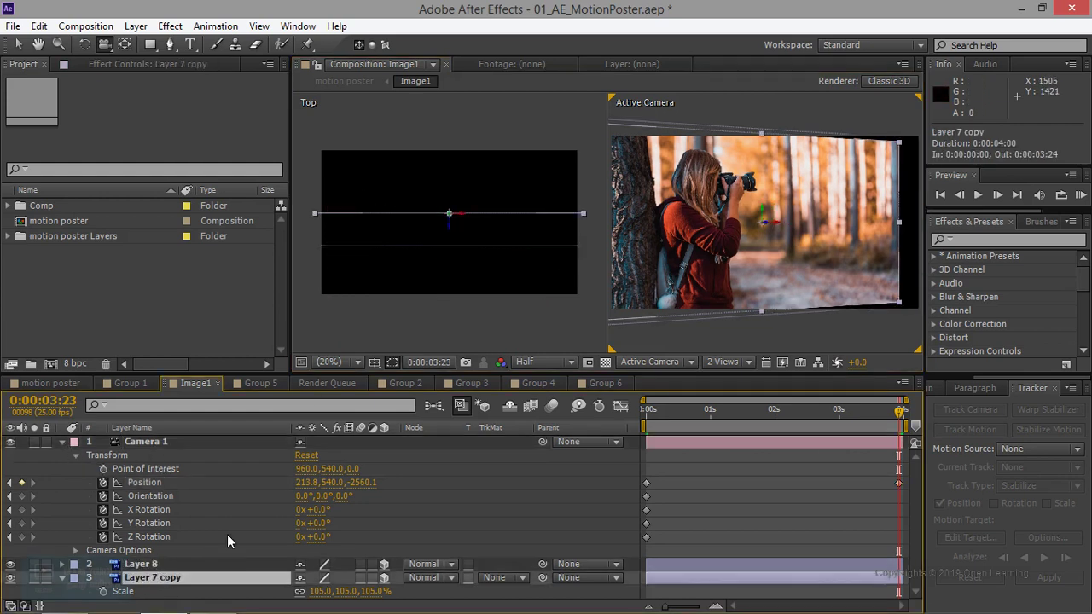
key("s")
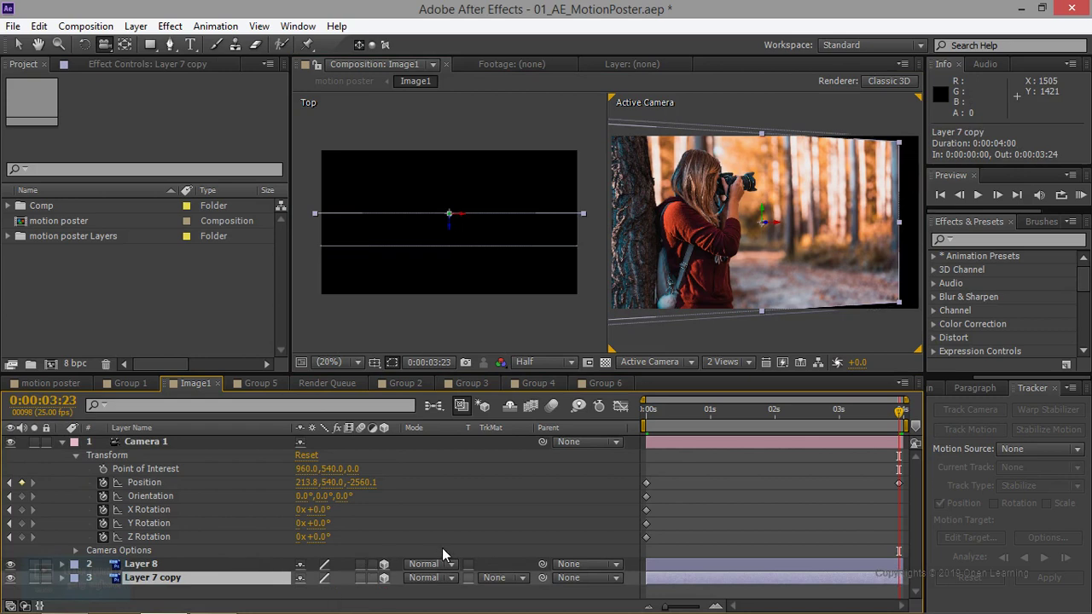
Try larger scales on Layer 7 copy, then restore 105% at the comp start.
left_click(63, 444)
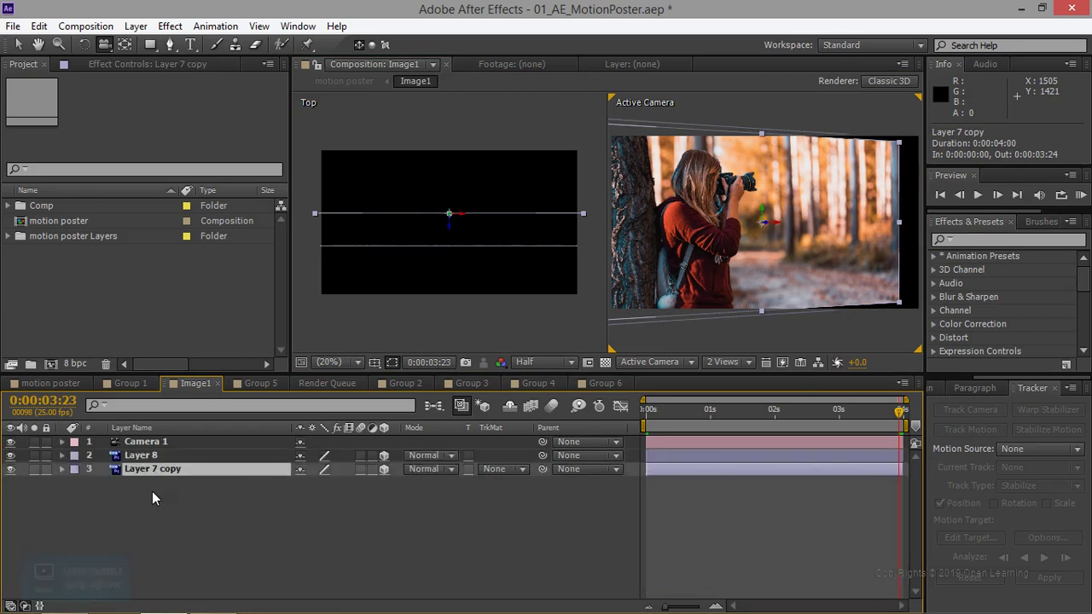
left_click(71, 479)
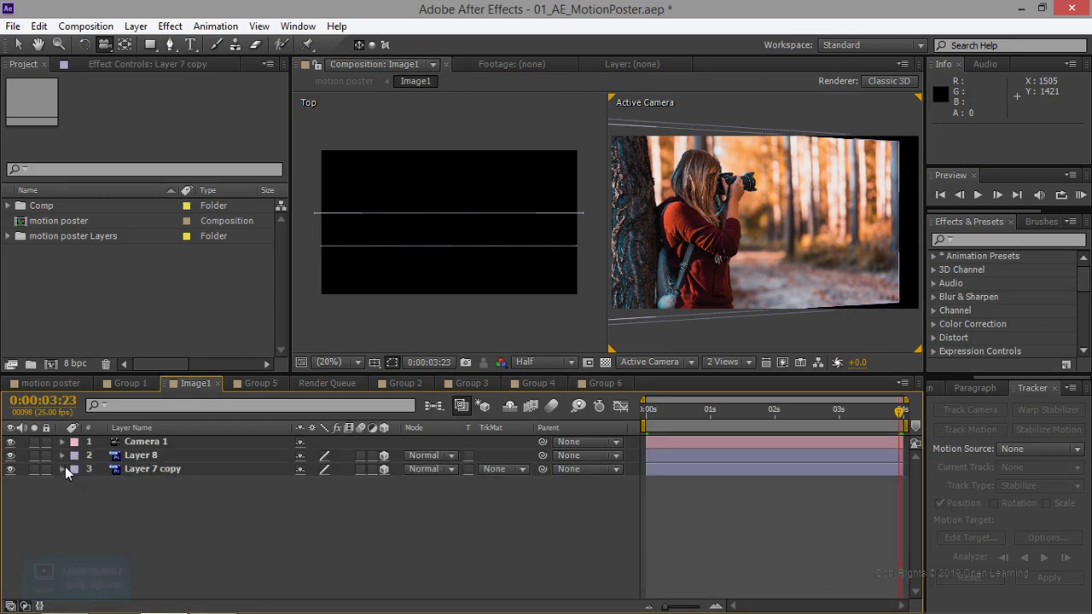
left_click(62, 468)
left_click(154, 468)
key("s")
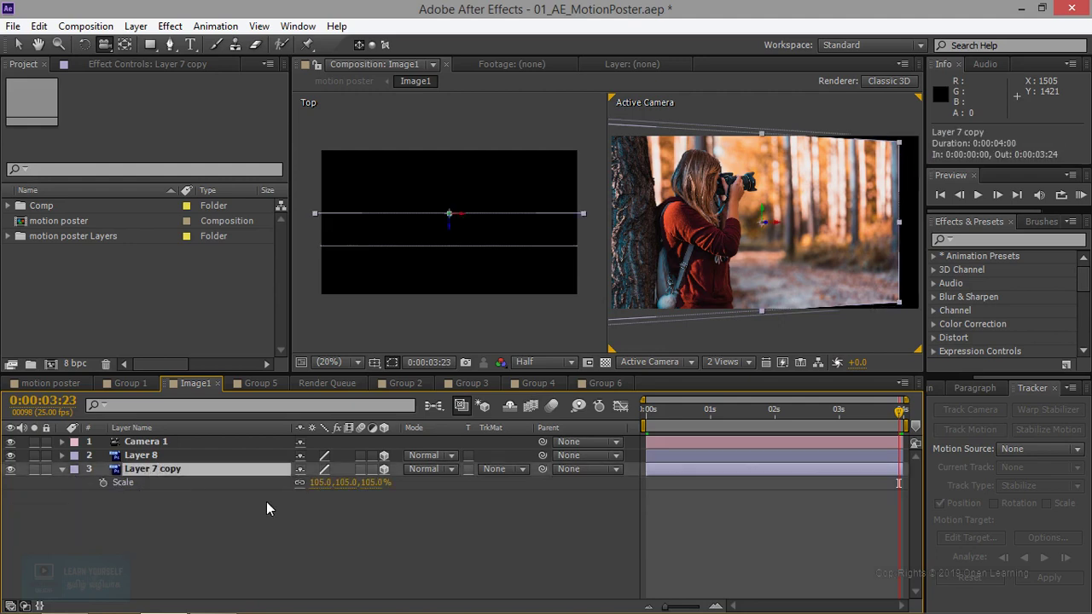
key("alt+KP_Add")
key("alt+KP_Add")
key("alt+KP_Add")
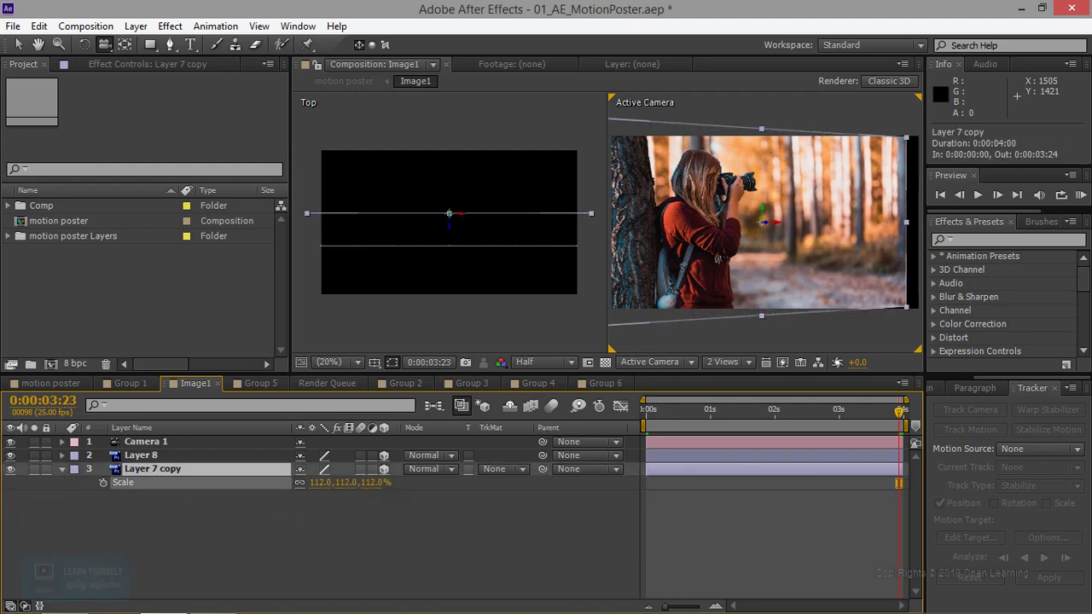
key("alt+KP_Add")
key("alt+KP_Add")
key("alt+KP_Add")
key("alt+KP_Add")
key("alt+KP_Add")
key("alt+KP_Add")
key("alt+KP_Add")
key("alt+KP_Add")
key("alt+KP_Add")
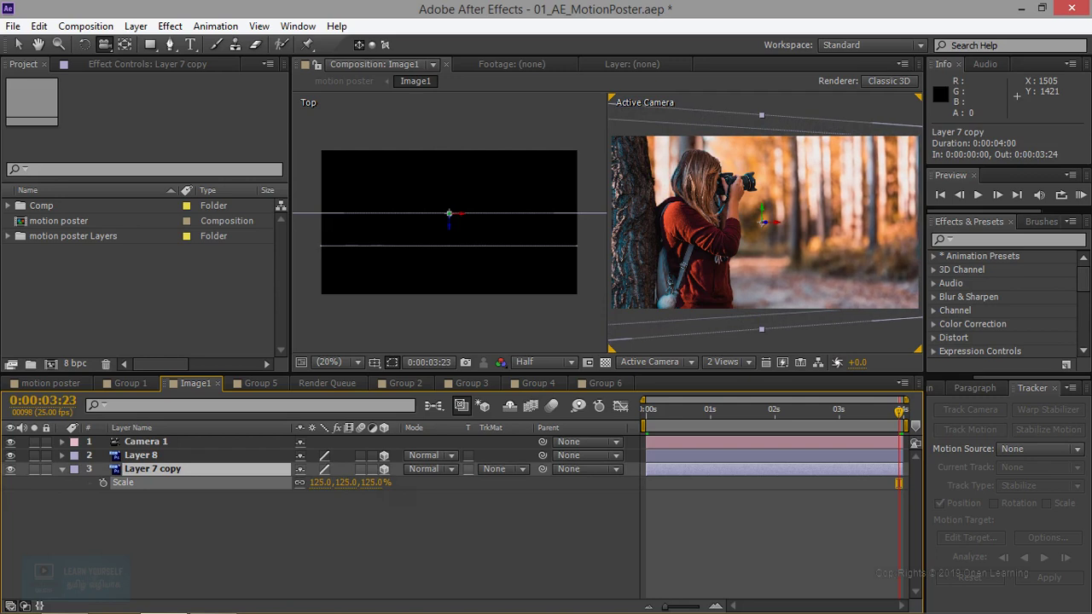
key("alt+KP_Subtract")
key("alt+KP_Subtract")
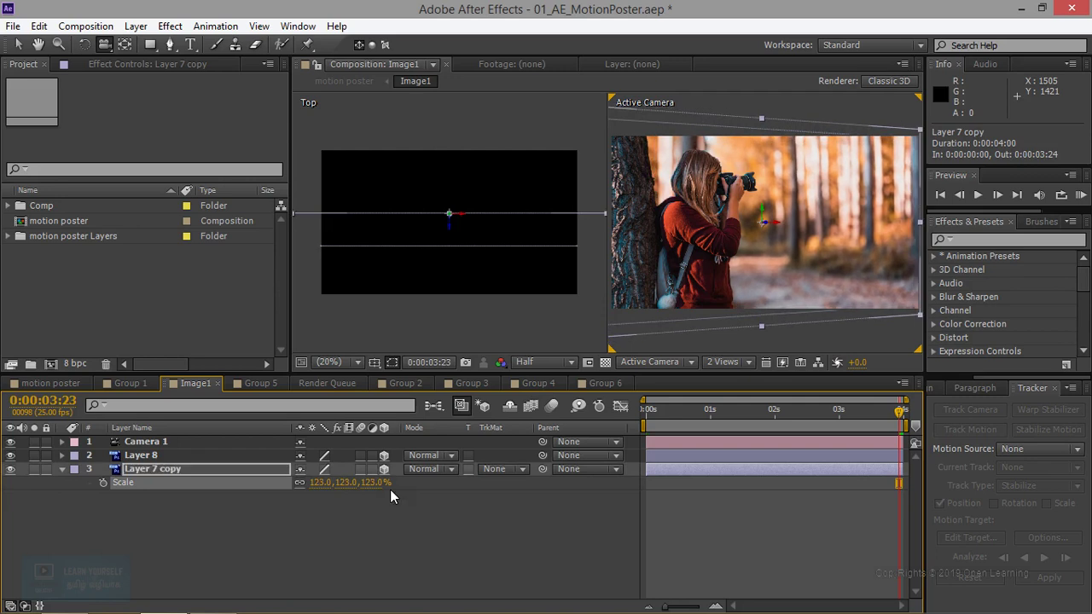
key("ctrl+z")
key("Home")
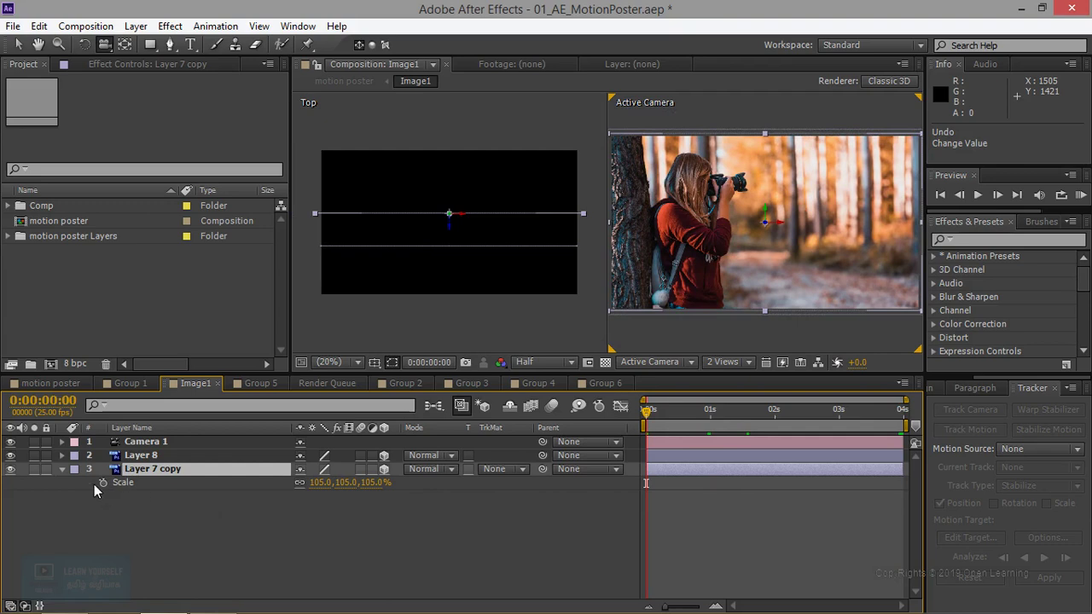
Keyframe Layer 7 copy's Scale from 105% at 0s to 127% at the end.
left_click(102, 483)
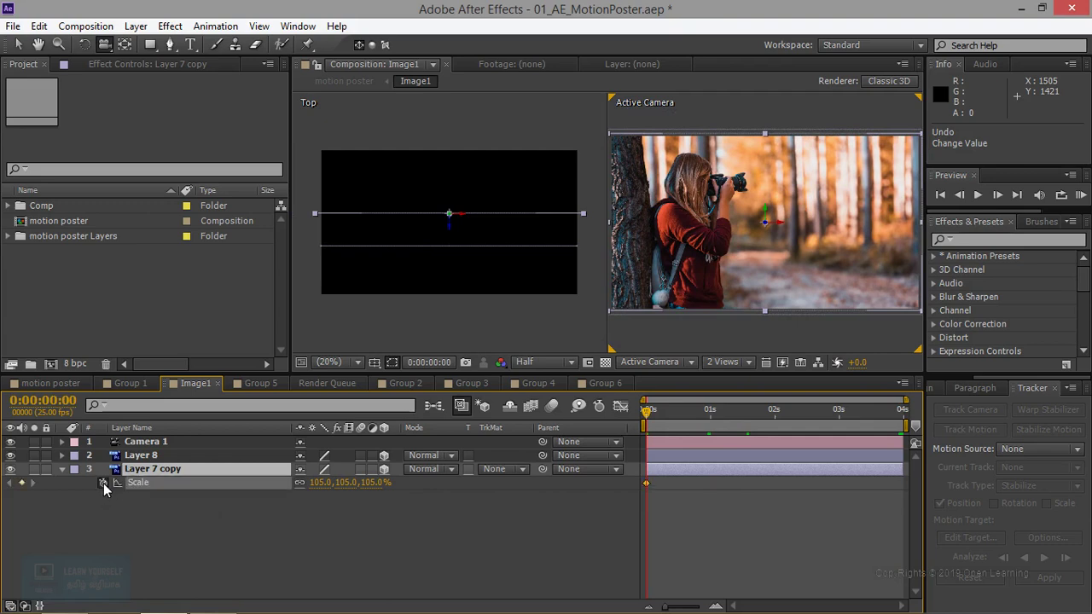
left_click_drag(647, 414, 920, 427)
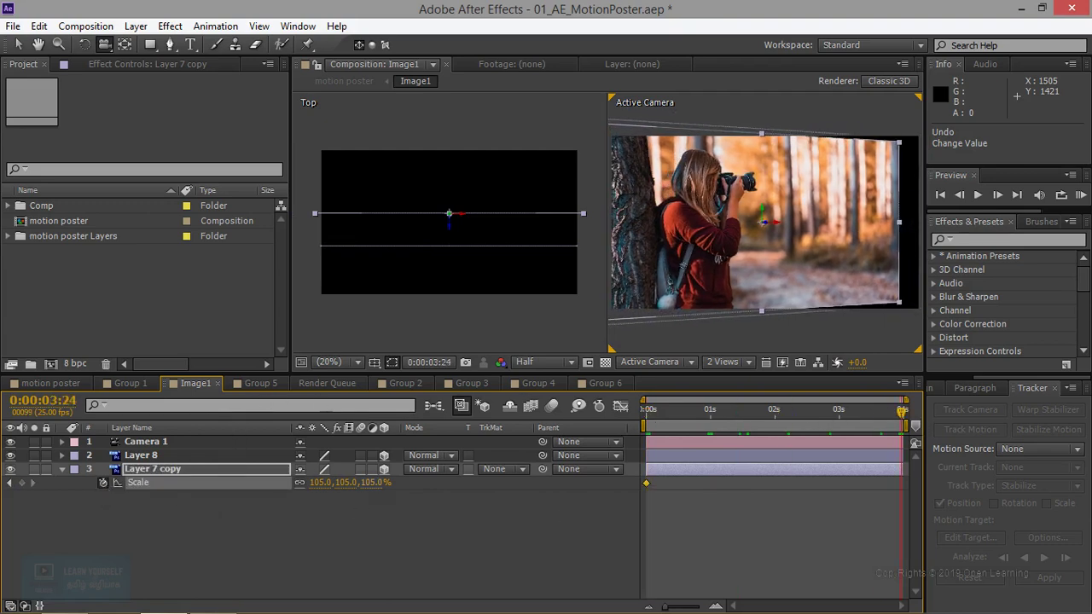
left_click_drag(321, 482, 339, 483)
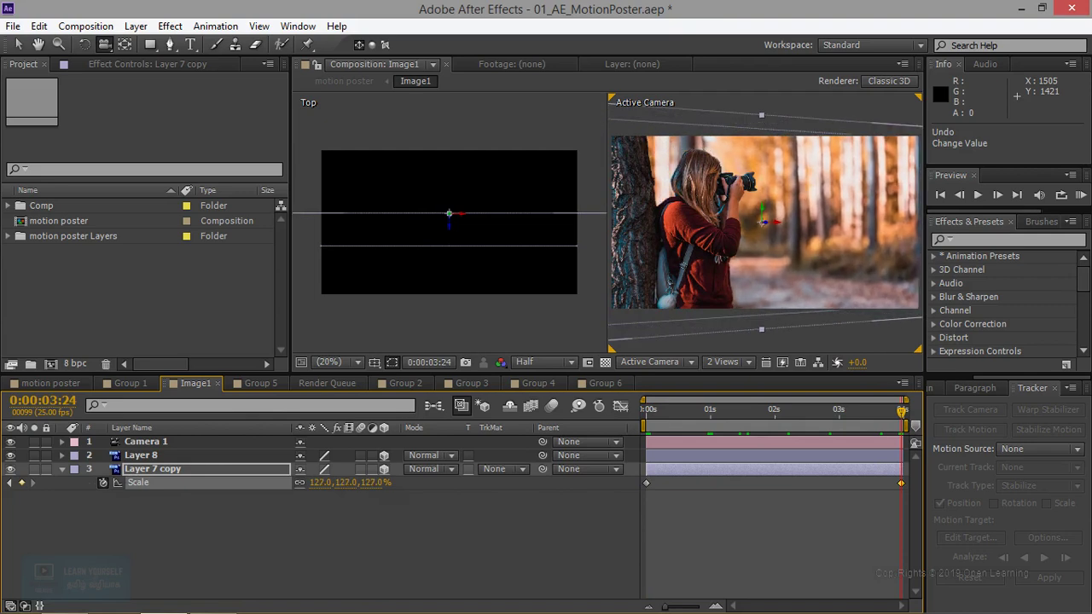
mouse_move(901, 432)
left_mouse_down()
mouse_move(625, 409)
mouse_move(919, 419)
mouse_move(514, 422)
left_mouse_up()
Trim the motion poster comp to a work area ending at 0:00:24:02 and preview it.
left_click(51, 383)
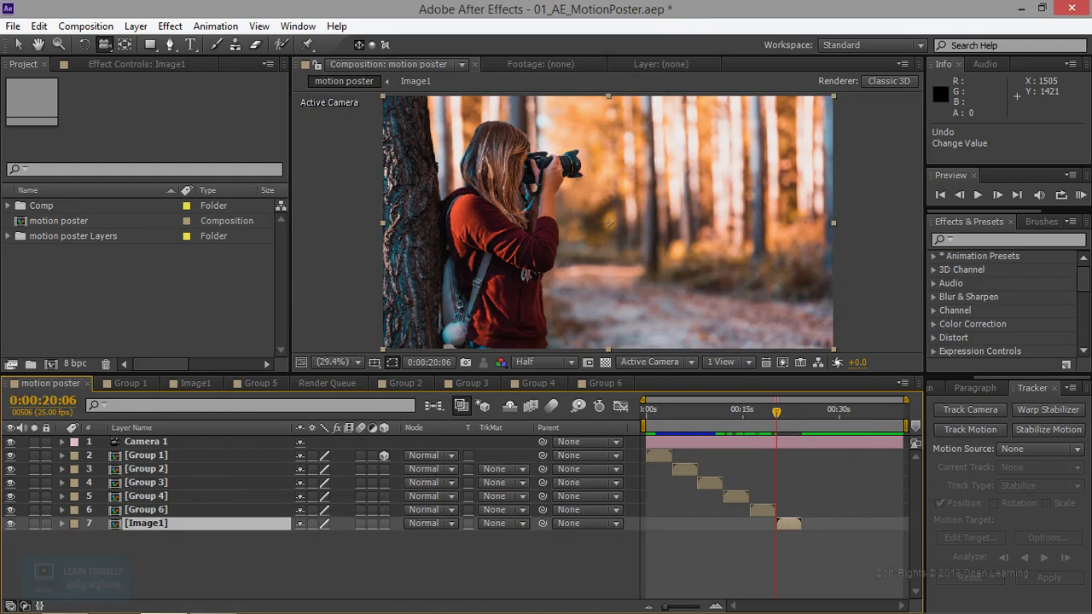
left_click_drag(906, 425, 805, 424)
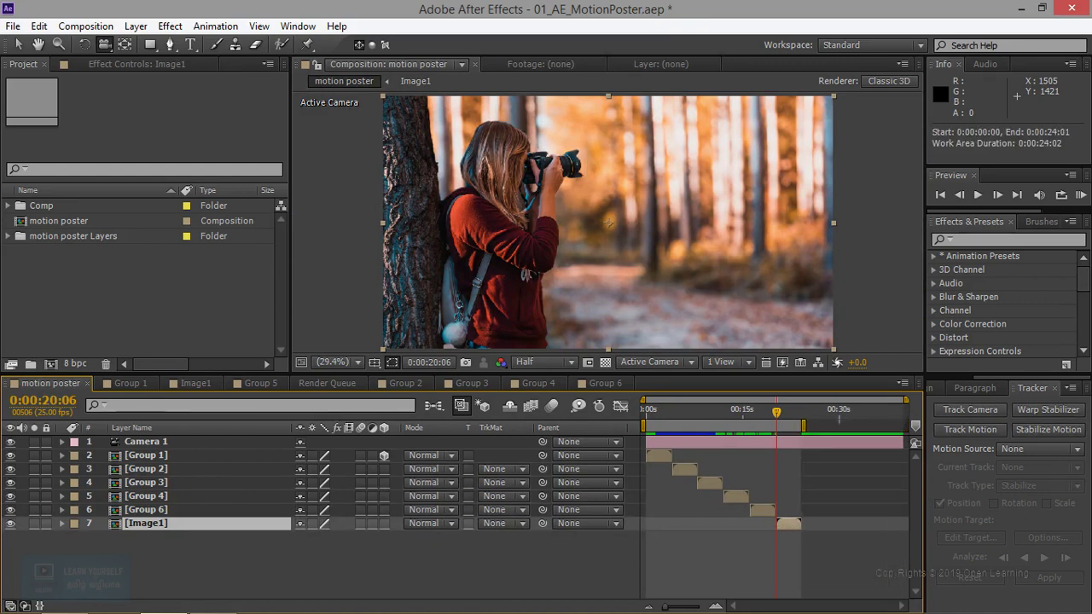
right_click(723, 426)
left_click(752, 474)
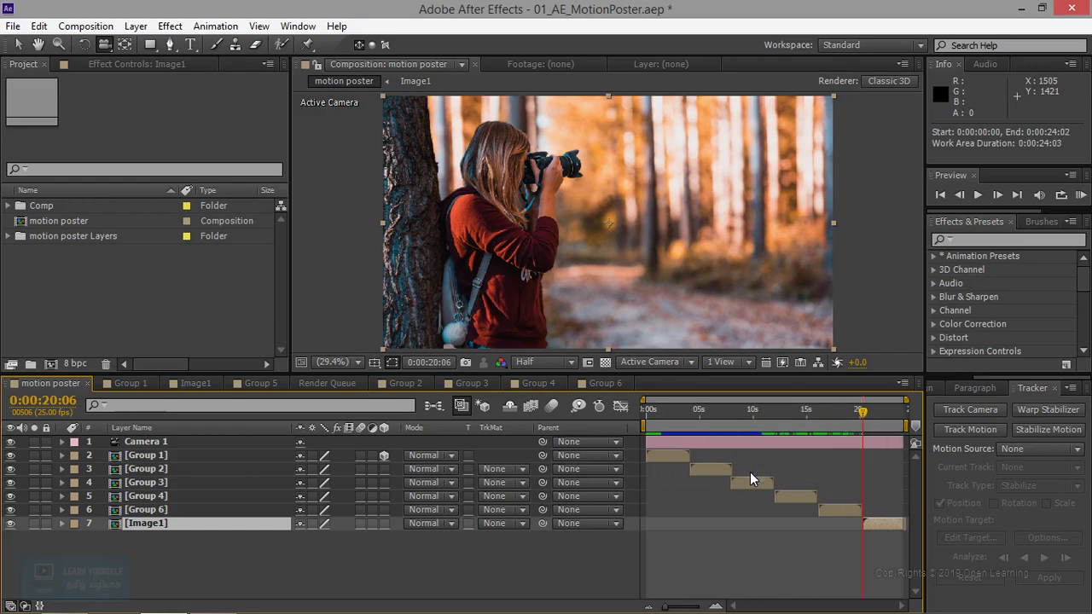
key("KP_0")
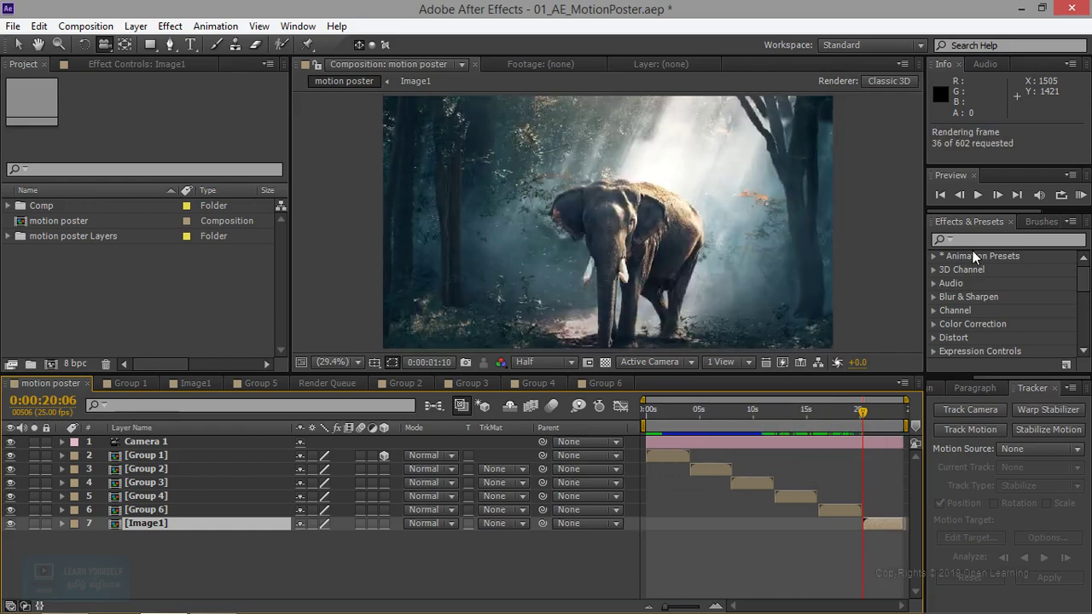